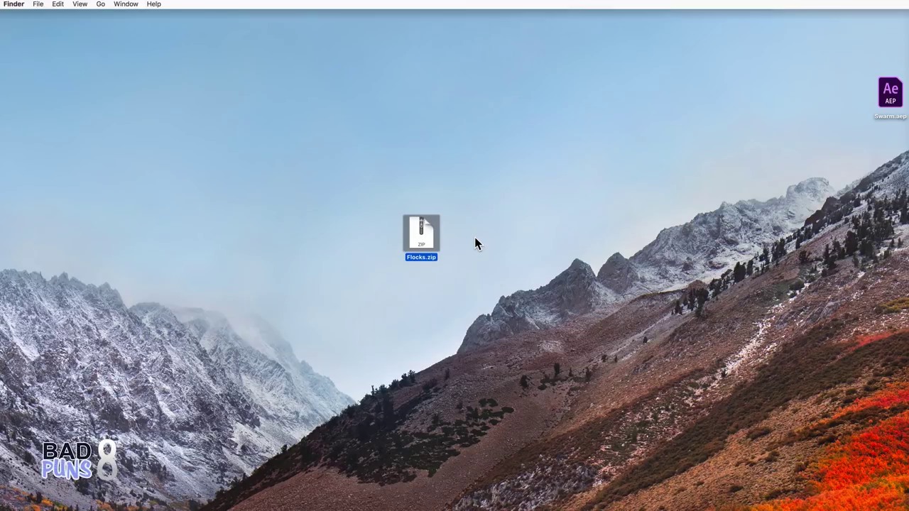
# Step: Unzip the Flocks.zip archive on the desktop and open the extracted Flocks folder
pyautogui.rightClick(418, 242)
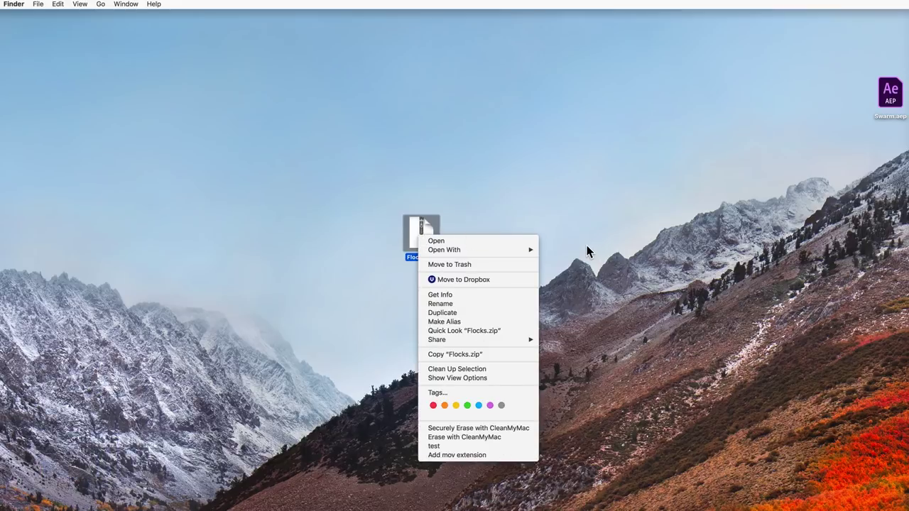
pyautogui.press('Escape')
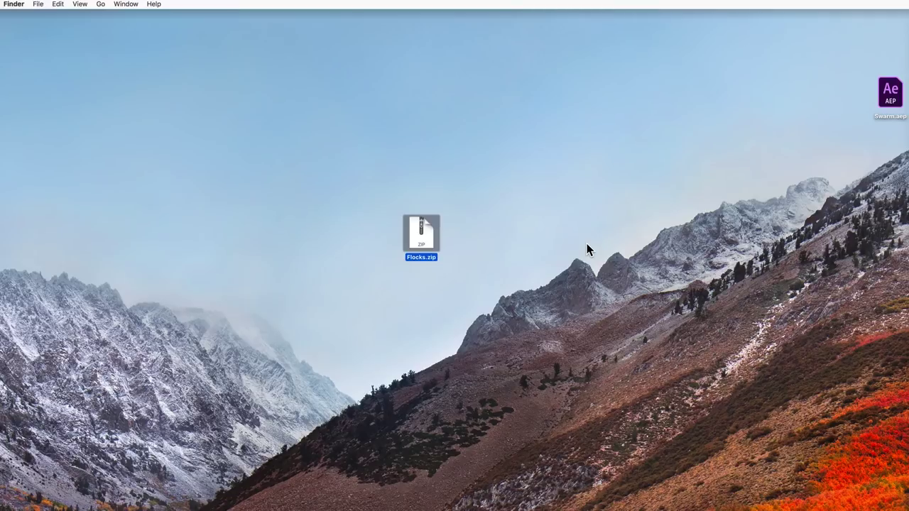
pyautogui.doubleClick(431, 238)
pyautogui.doubleClick(431, 238)
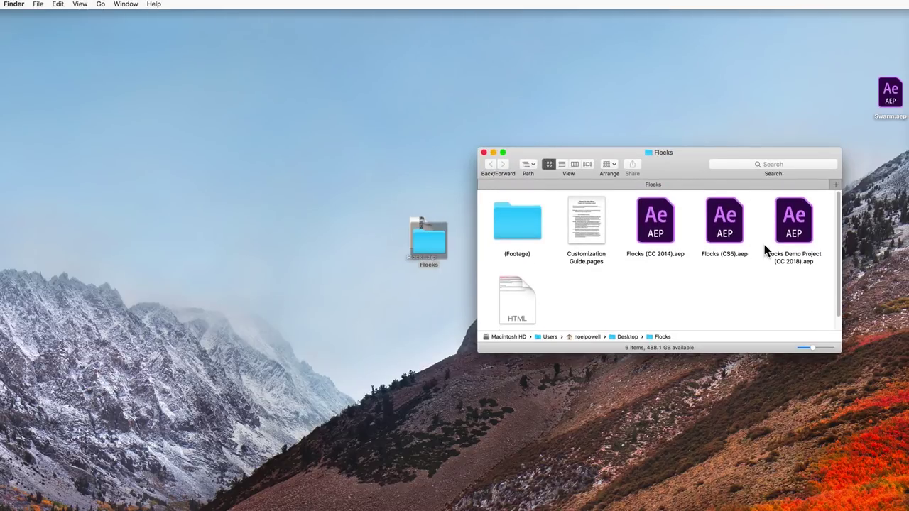
# Step: Open the Flocks (CC 2014).aep project in After Effects and accept its conversion to the current version
pyautogui.click(788, 238)
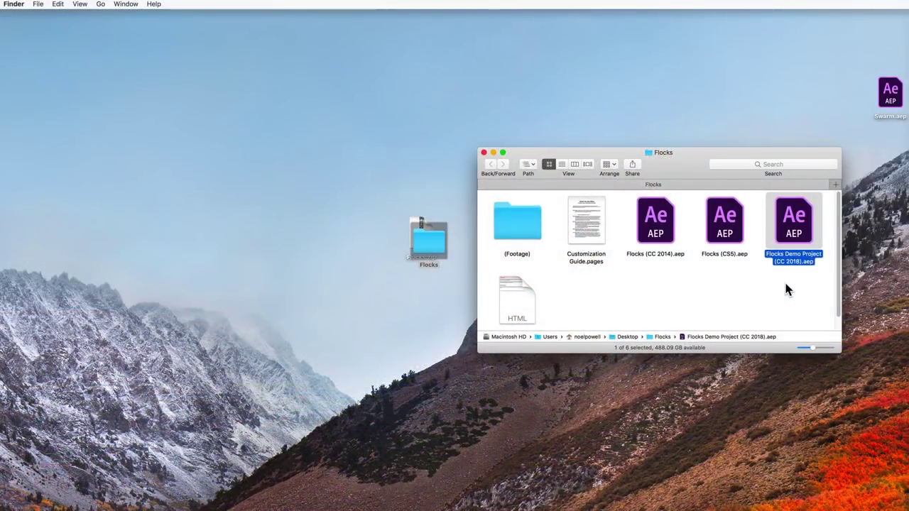
pyautogui.click(657, 227)
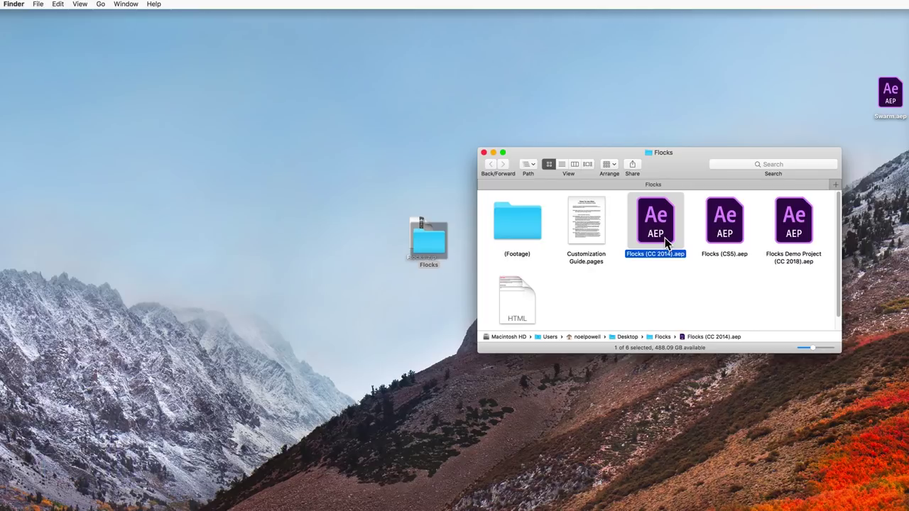
pyautogui.doubleClick(665, 237)
pyautogui.click(724, 241)
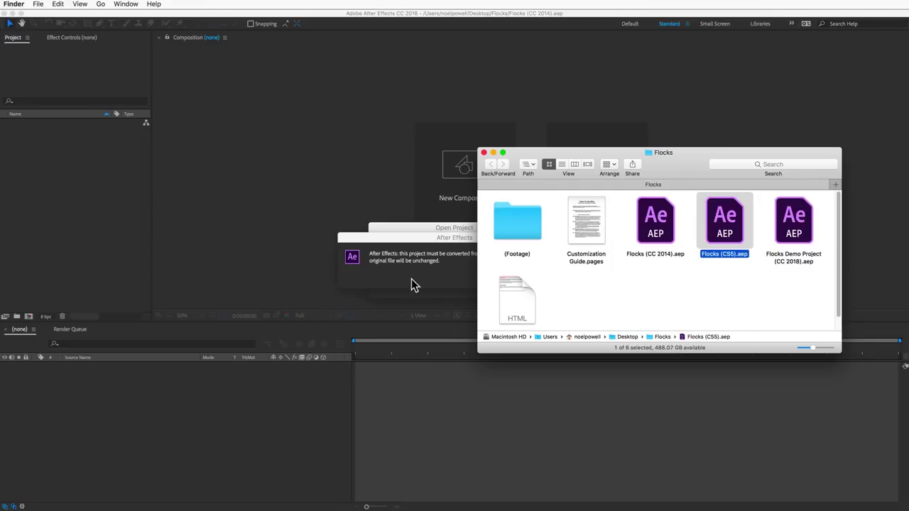
pyautogui.click(431, 278)
pyautogui.click(550, 279)
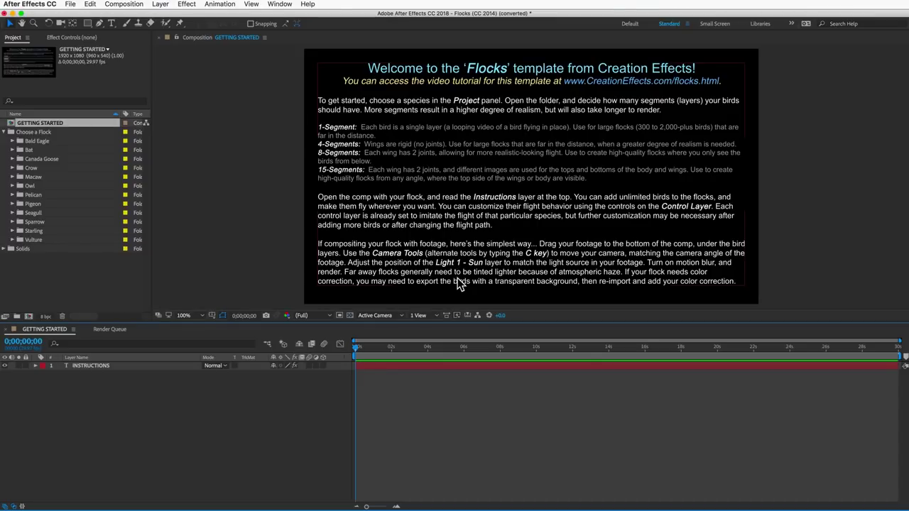
pyautogui.click(74, 5)
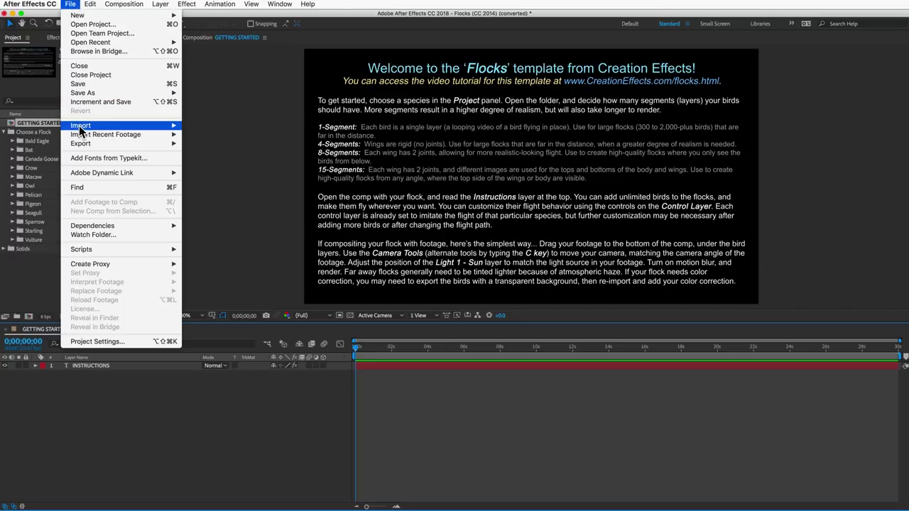
pyautogui.moveTo(82, 126)
pyautogui.click(205, 129)
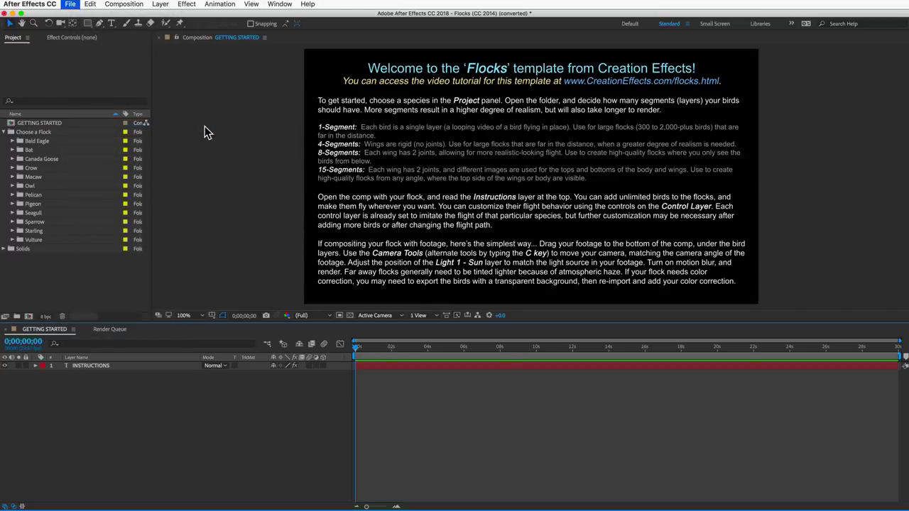
pyautogui.click(498, 296)
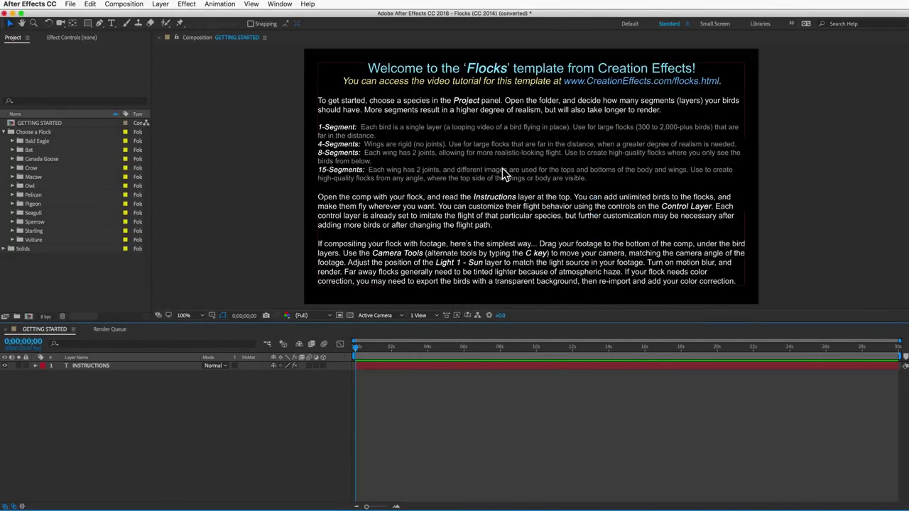
# Step: Close the timeline area and widen the Project panel until its type and duration columns show
pyautogui.click(15, 328)
pyautogui.click(6, 331)
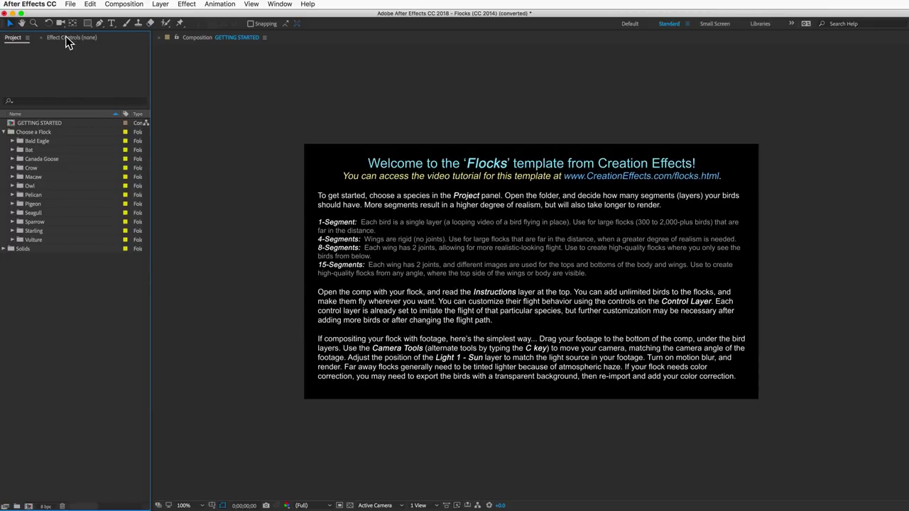
pyautogui.click(276, 4)
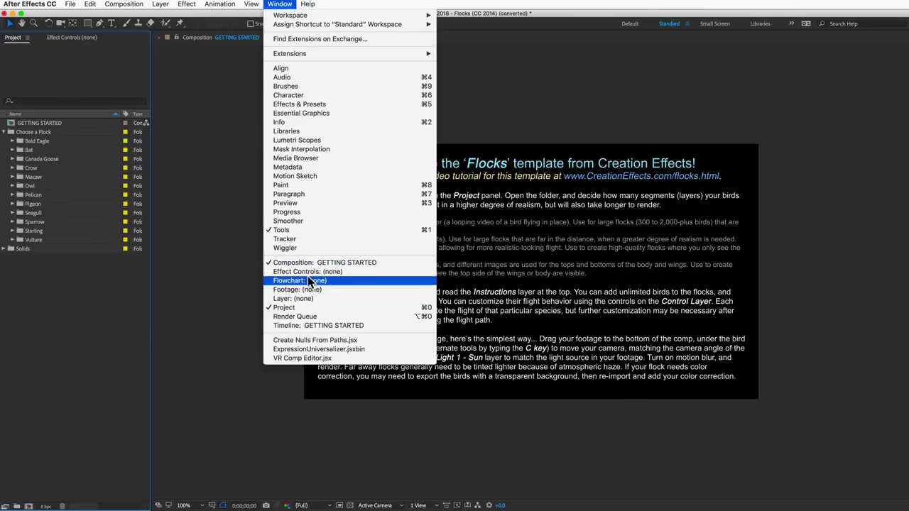
pyautogui.click(102, 304)
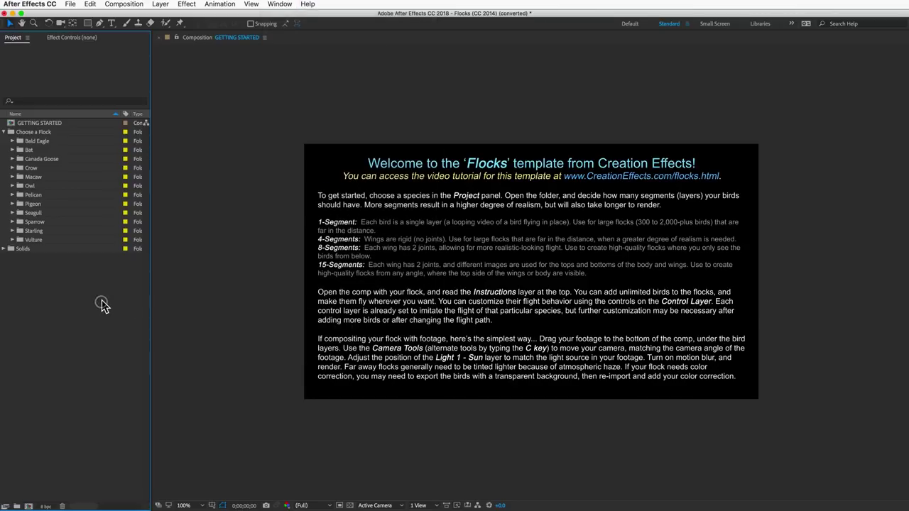
pyautogui.moveTo(148, 281); pyautogui.dragTo(311, 283)
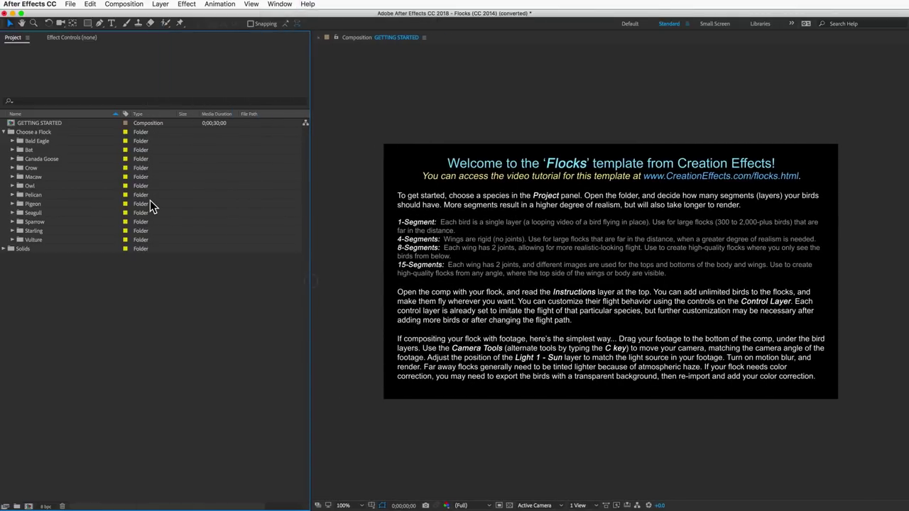
# Step: Look through the Crow folder's flock compositions, collapse it, and expand the Sparrow folder
pyautogui.click(12, 168)
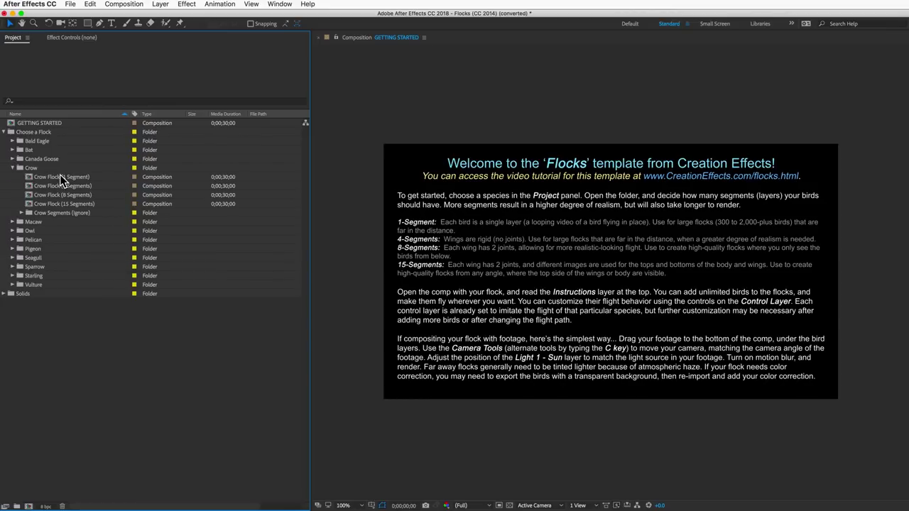
pyautogui.click(12, 167)
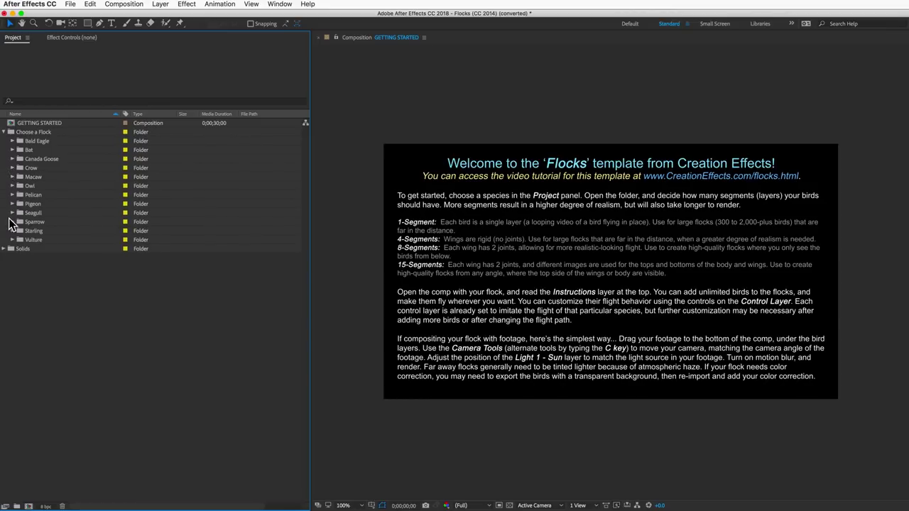
pyautogui.click(13, 222)
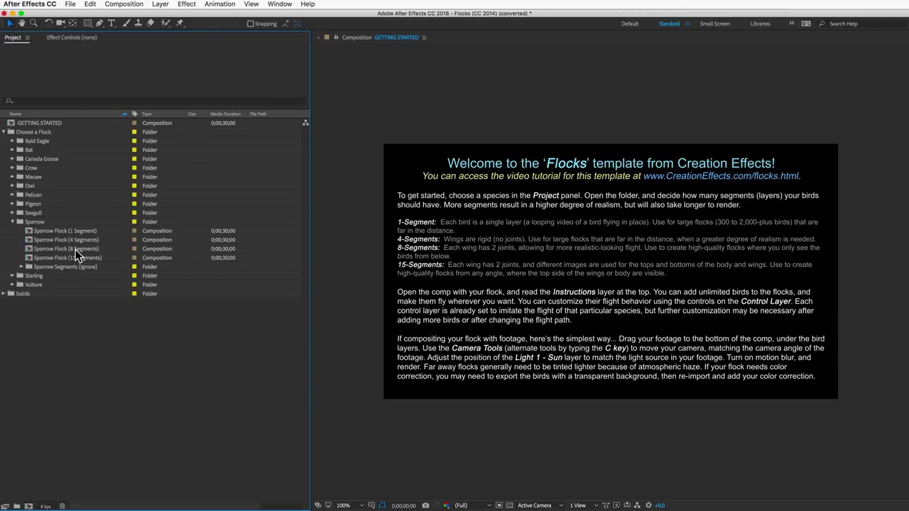
pyautogui.click(41, 224)
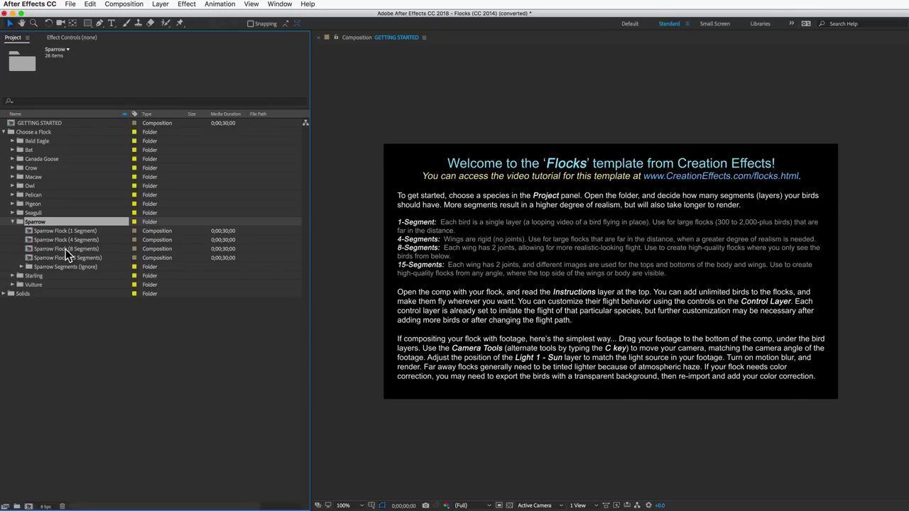
# Step: Go through the sparrow flock variants and open the Sparrow Flock (1 Segment) composition
pyautogui.click(62, 234)
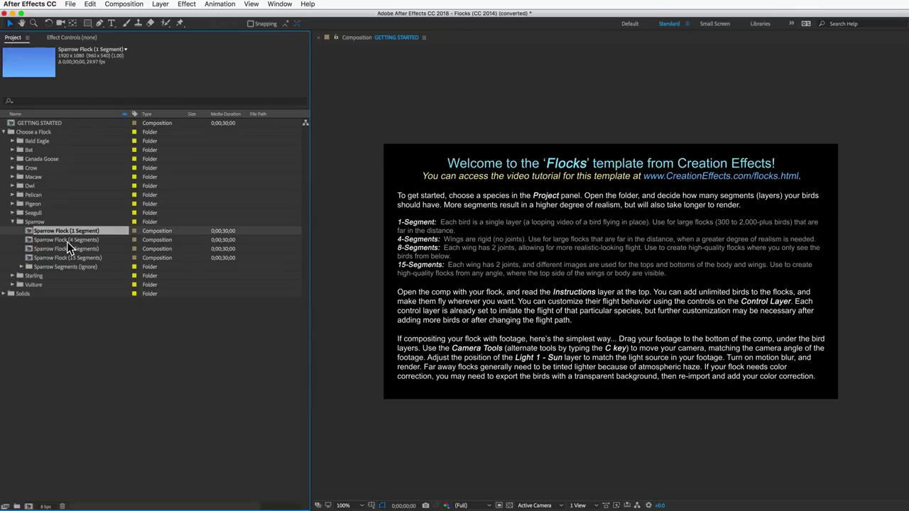
pyautogui.click(68, 242)
pyautogui.click(89, 250)
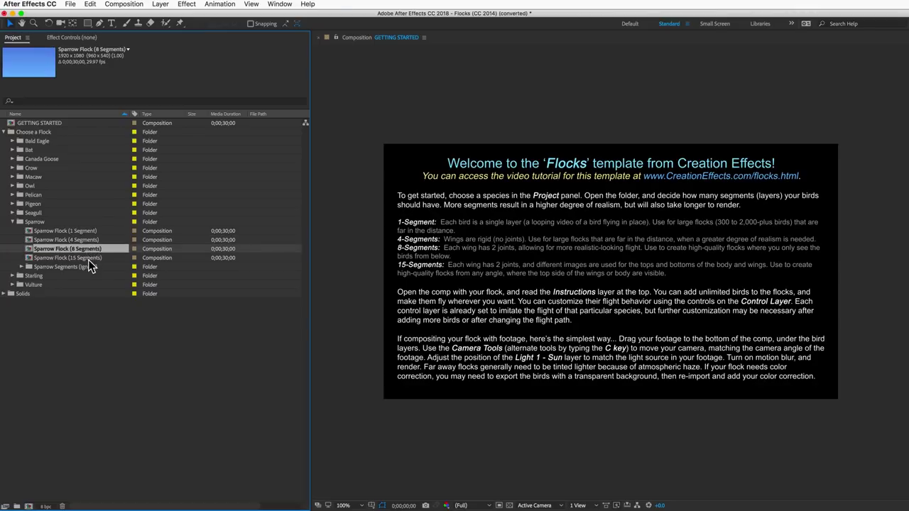
pyautogui.click(89, 259)
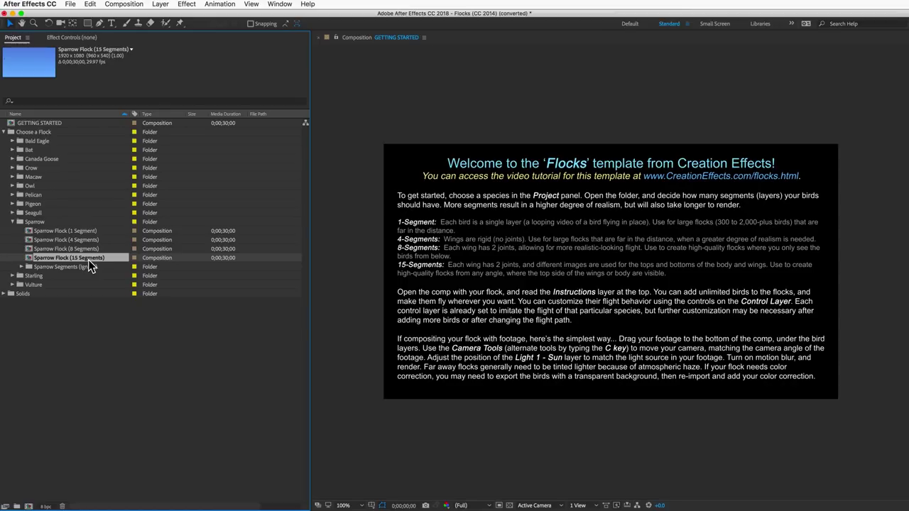
pyautogui.doubleClick(75, 232)
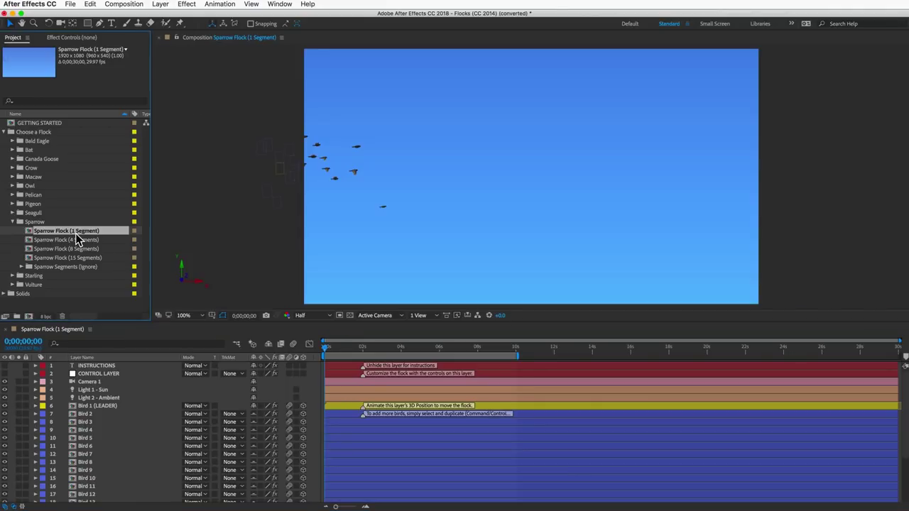
# Step: Inspect the Bird 3 layer's Sparrow Movie composition by scrubbing it, close it, and move the flock composition to 0;00;01;04
pyautogui.click(105, 406)
pyautogui.click(98, 413)
pyautogui.click(95, 421)
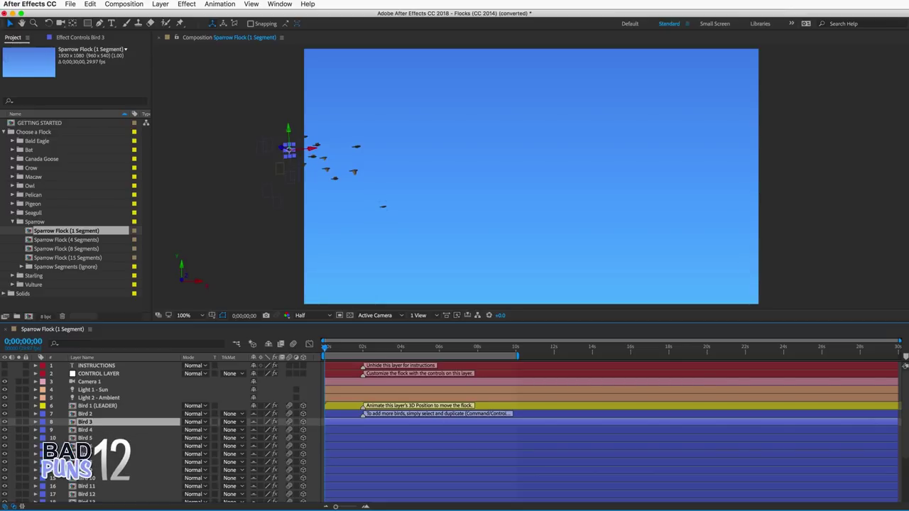
pyautogui.doubleClick(83, 430)
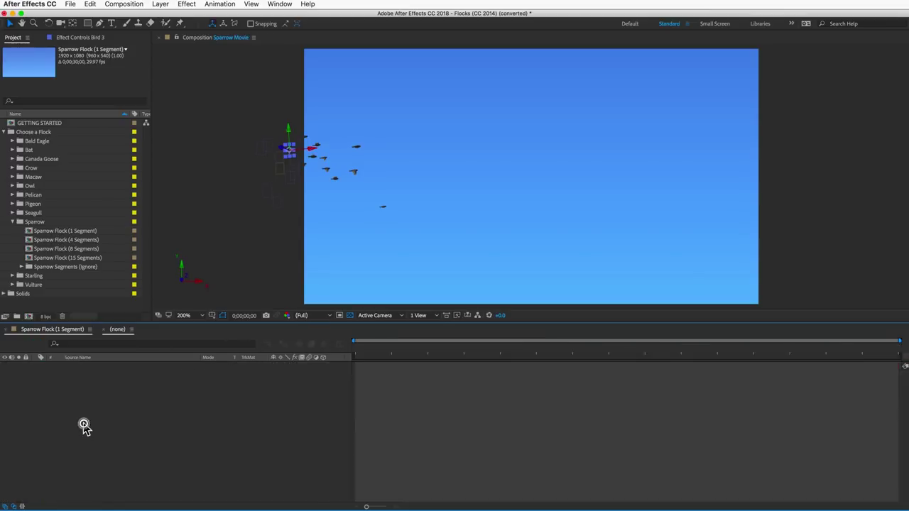
pyautogui.moveTo(325, 347)
pyautogui.mouseDown()
pyautogui.moveTo(483, 367)
pyautogui.moveTo(291, 349)
pyautogui.moveTo(340, 349)
pyautogui.mouseUp()
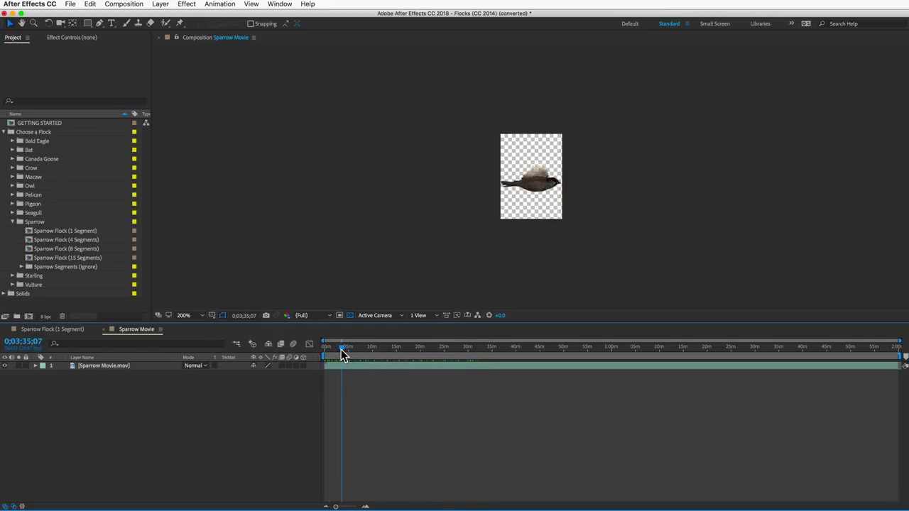
pyautogui.click(103, 328)
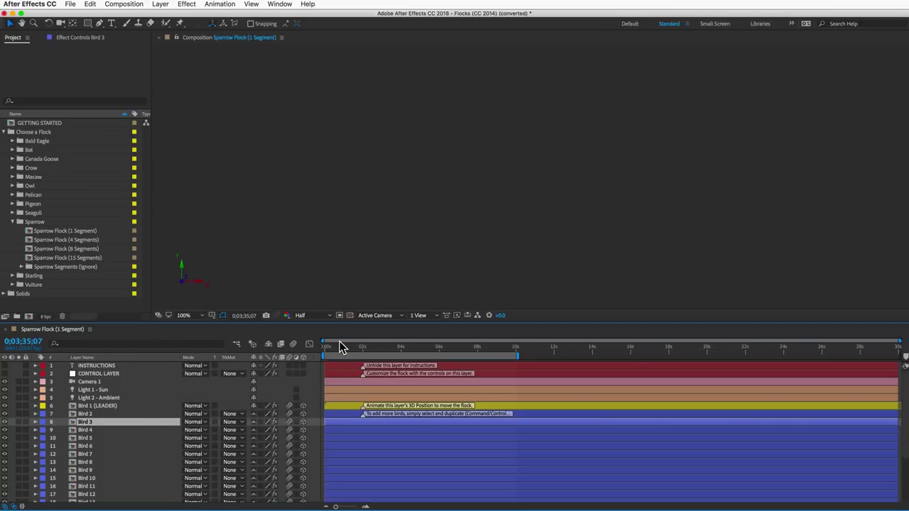
pyautogui.moveTo(334, 353); pyautogui.dragTo(347, 355)
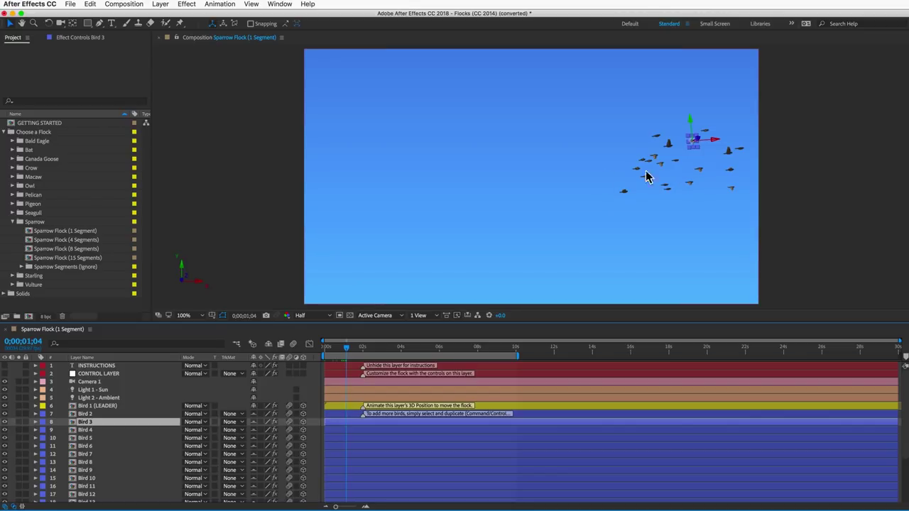
# Step: Expand the Sparrow Segments (Ignore) folder and its 1-Segment Sparrow subfolder in the project
pyautogui.click(83, 232)
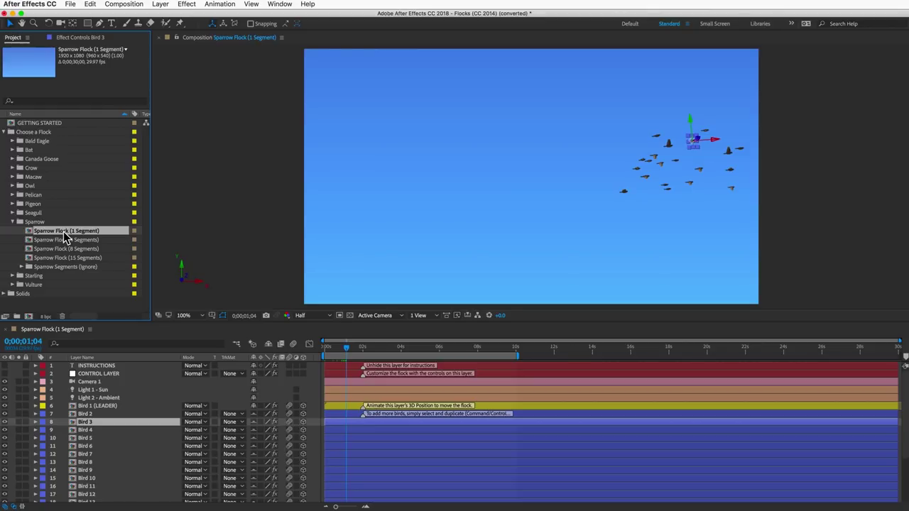
pyautogui.click(61, 267)
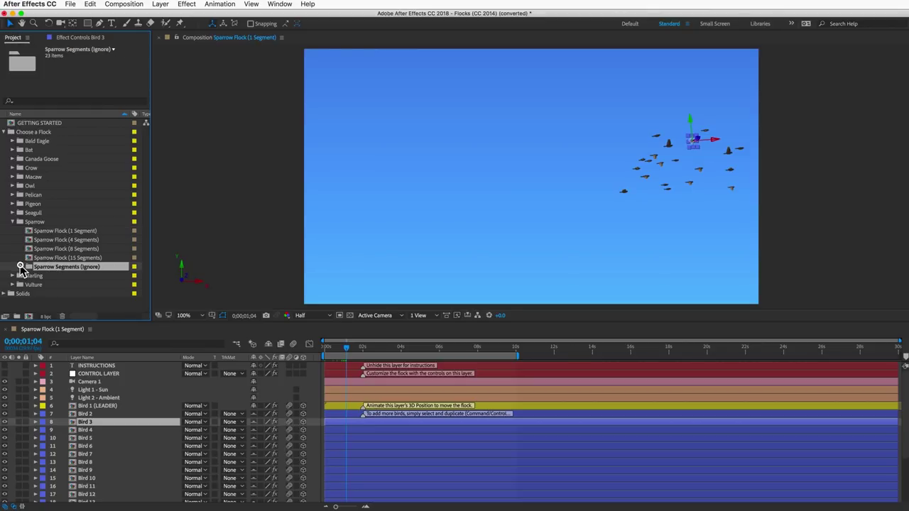
pyautogui.click(20, 266)
pyautogui.click(50, 276)
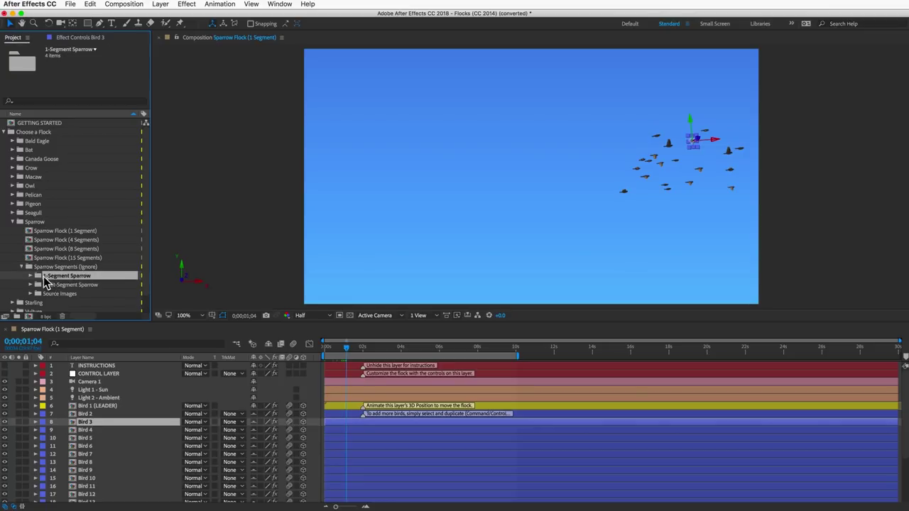
pyautogui.click(30, 275)
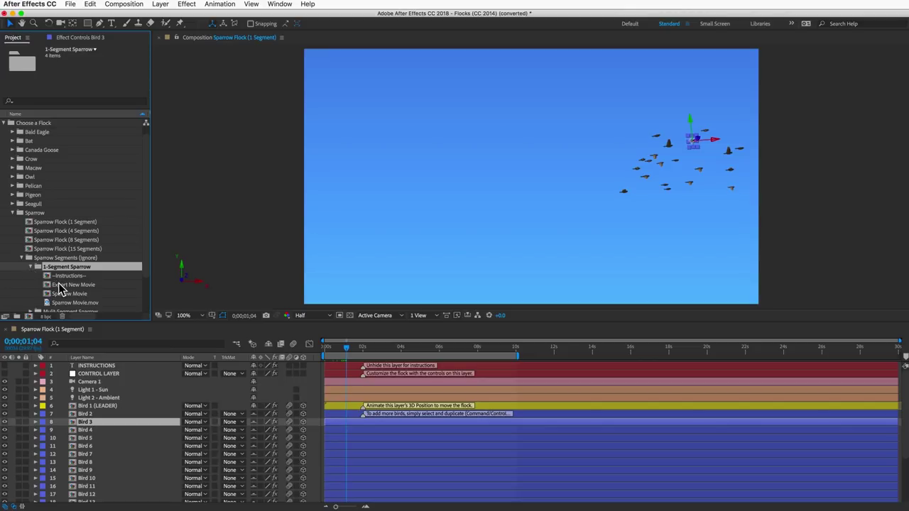
# Step: Open the Export New Movie composition to view its segmented bird layers, and close it again
pyautogui.click(59, 284)
pyautogui.doubleClick(60, 284)
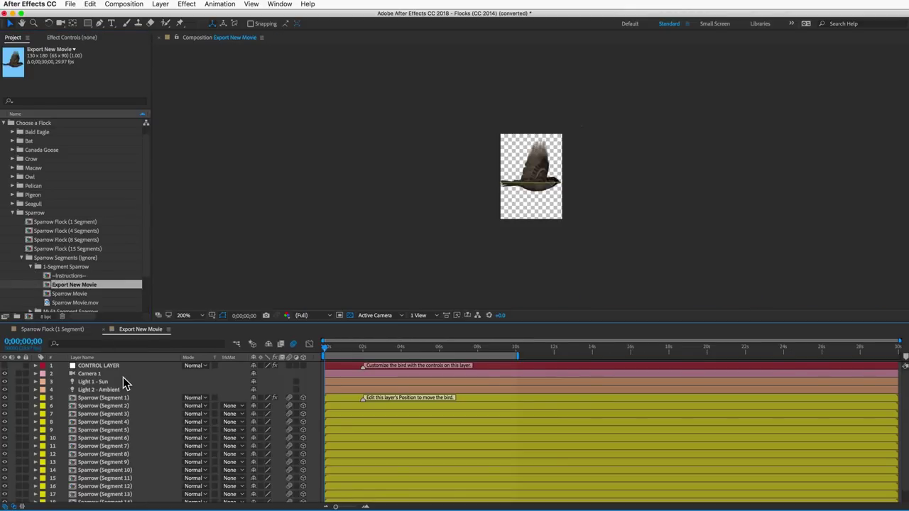
pyautogui.press('super+w')
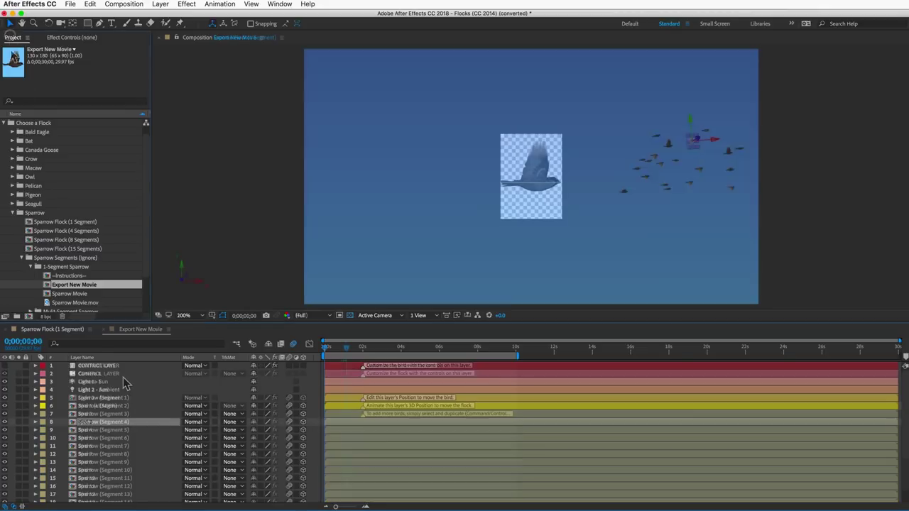
# Step: Select the --Instructions-- composition in the 1-Segment Sparrow folder, and go on to select Sparrow Flock (4 Segments)
pyautogui.click(62, 276)
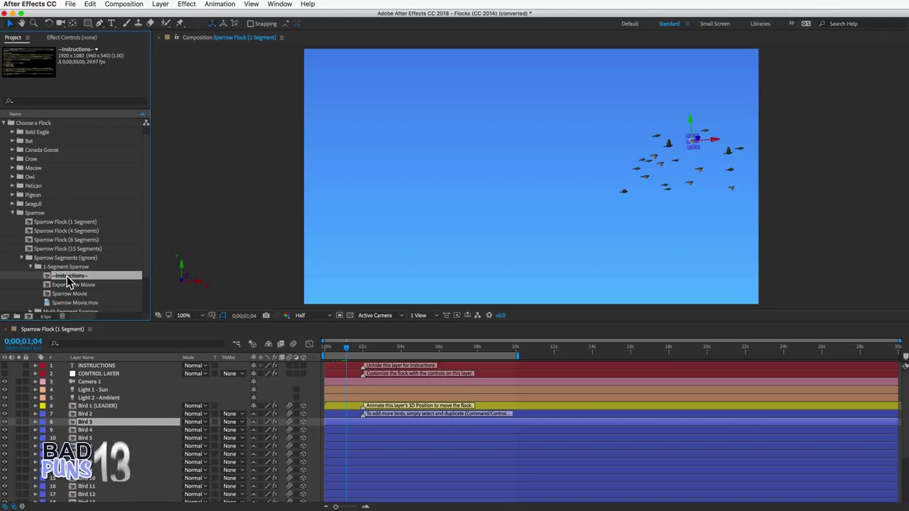
pyautogui.scroll(1, 65, 242)
pyautogui.click(65, 241)
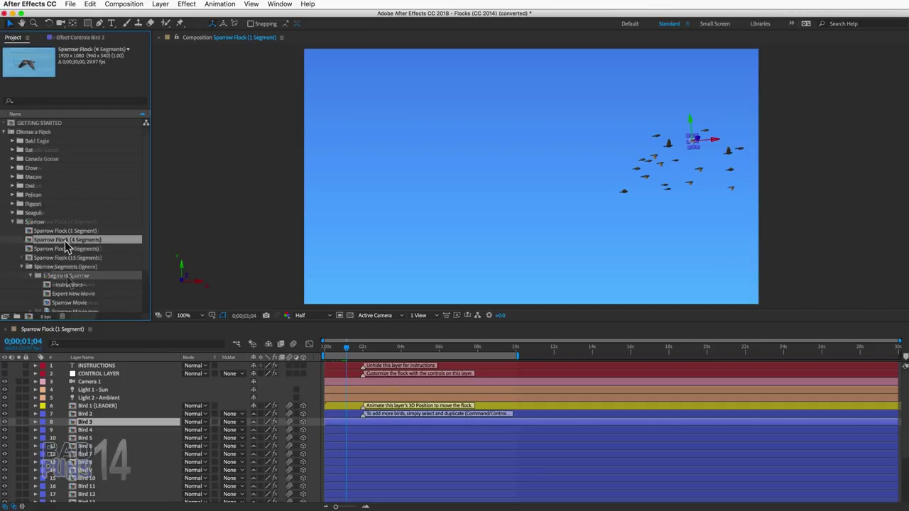
# Step: Open Sparrow Flock (4 Segments), set its X/Y Rotation (Preview Only) to 55.0, 7.0, and preview the wing flapping
pyautogui.doubleClick(65, 241)
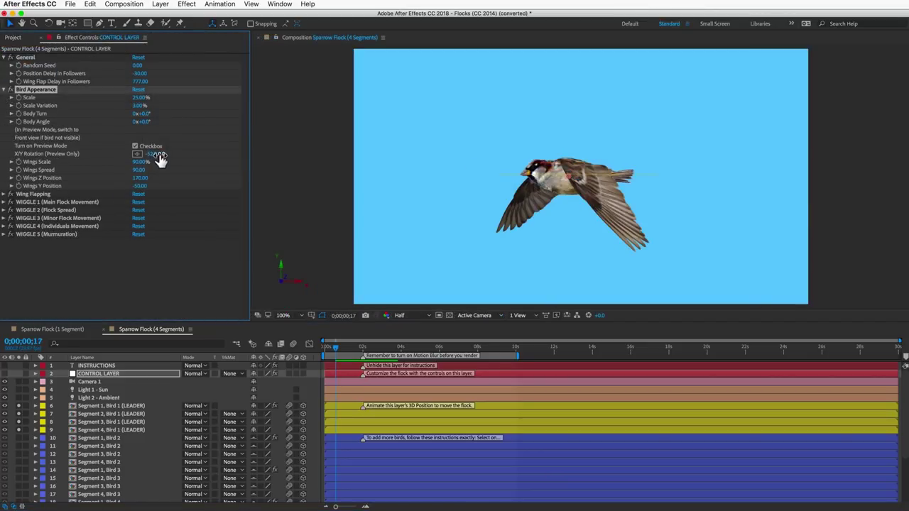
pyautogui.moveTo(160, 159); pyautogui.dragTo(201, 156)
pyautogui.press('space')
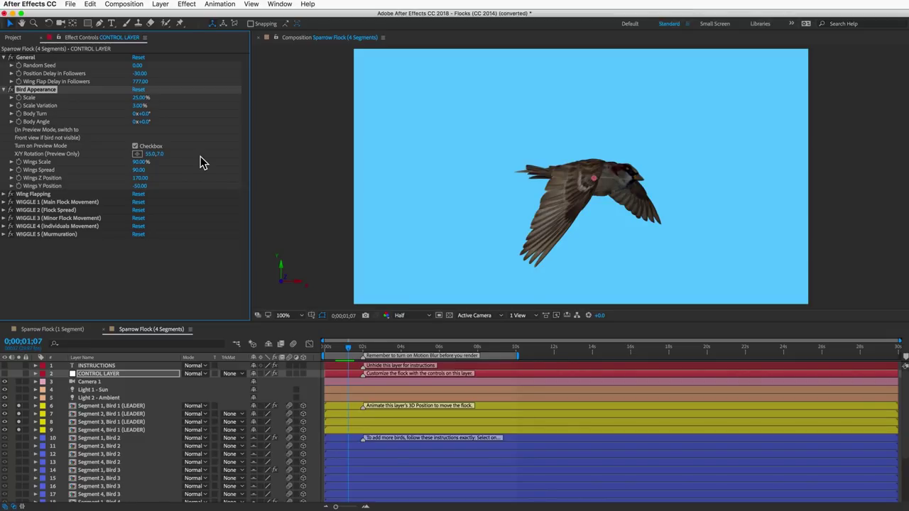
# Step: Open the Sparrow Flock (8 Segments) composition from the project and play it up to 0;00;01;29
pyautogui.click(14, 38)
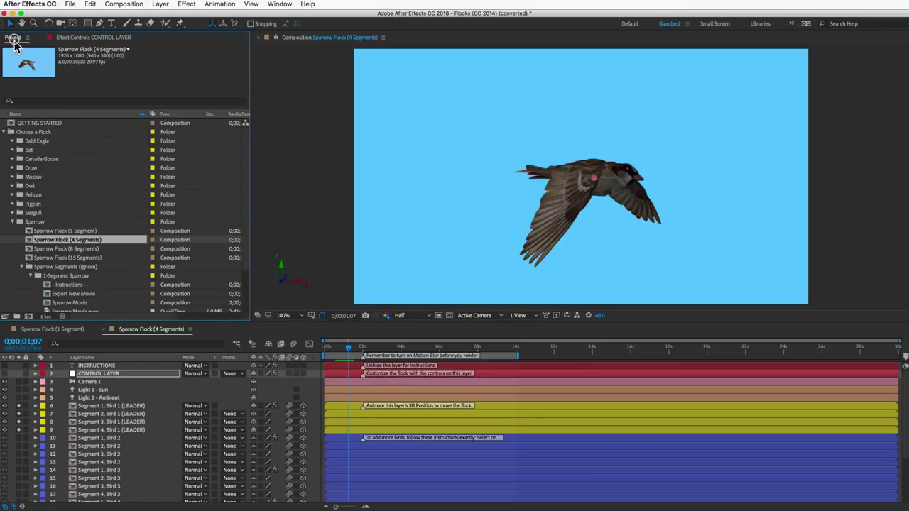
pyautogui.click(51, 248)
pyautogui.doubleClick(50, 248)
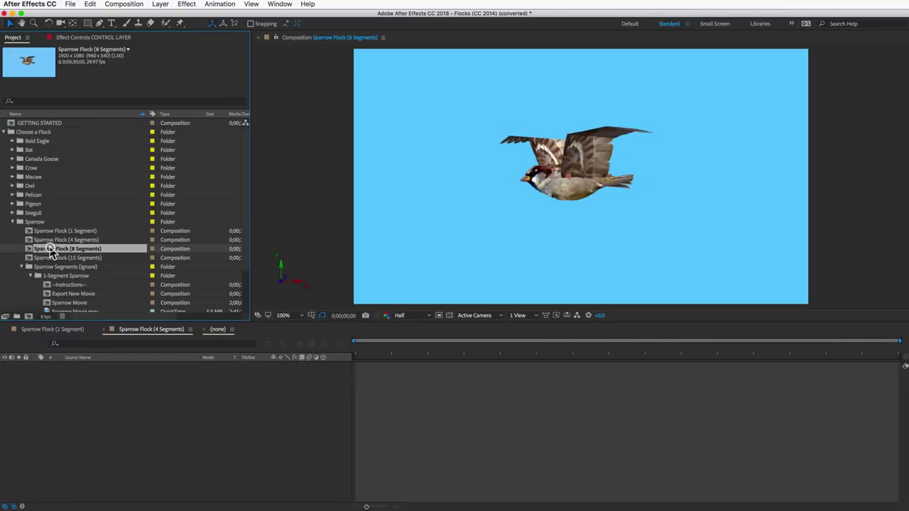
pyautogui.press('space')
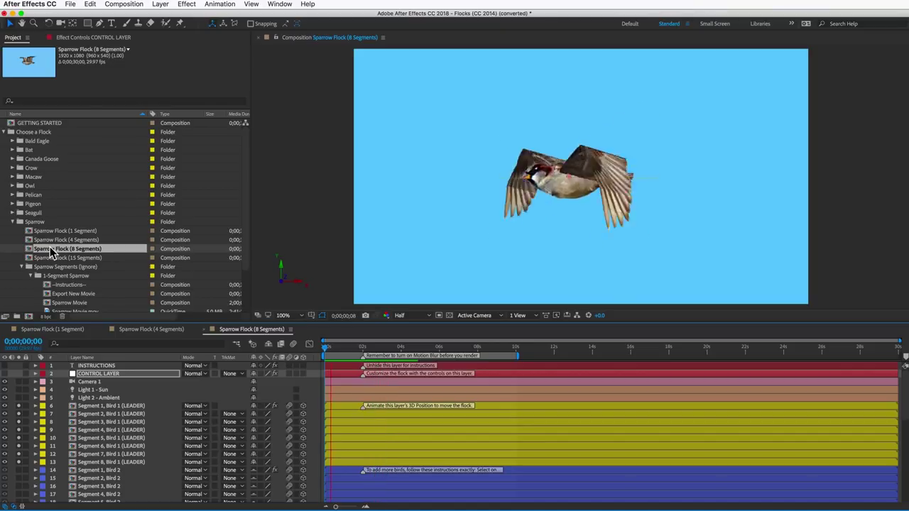
pyautogui.press('space')
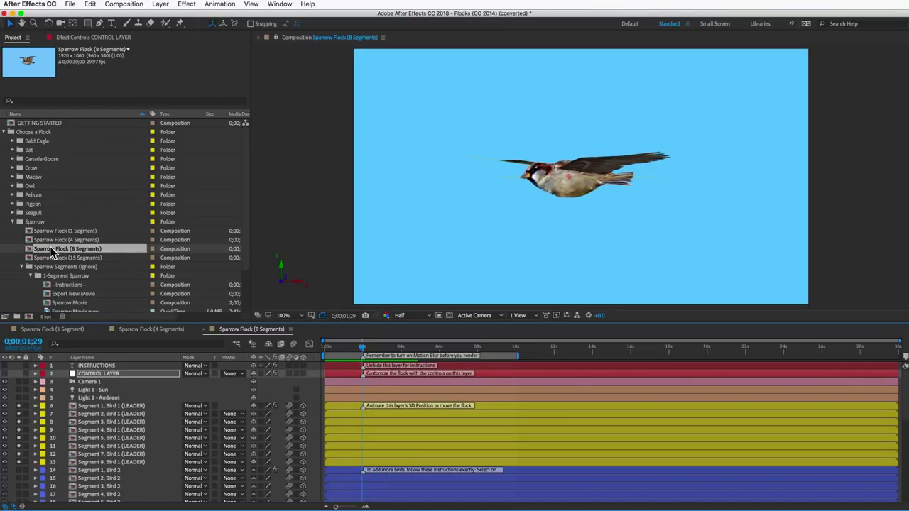
# Step: Open Sparrow Flock (15 Segments), set X/Y Rotation (Preview Only) in Bird Appearance to 49.0, 0.0, and scrub to 0;00;00;10
pyautogui.doubleClick(63, 257)
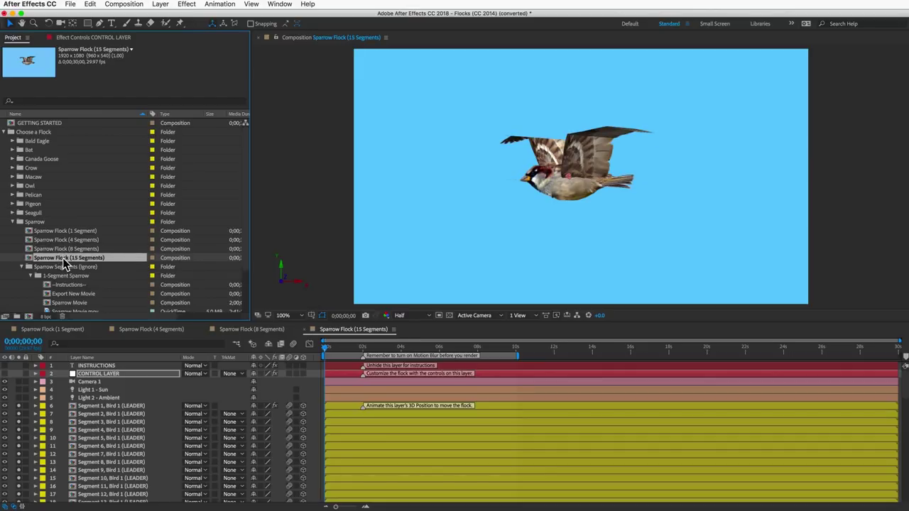
pyautogui.click(76, 37)
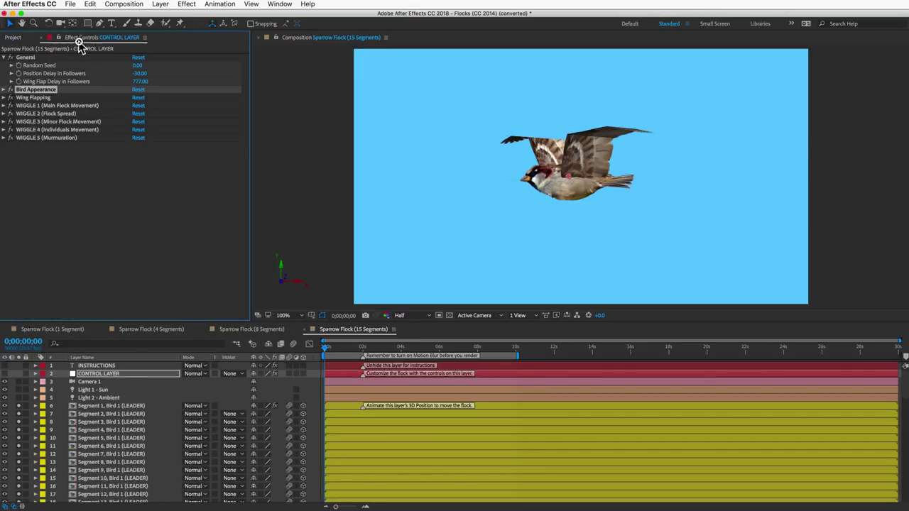
pyautogui.click(4, 89)
pyautogui.click(136, 145)
pyautogui.moveTo(184, 151); pyautogui.dragTo(204, 149)
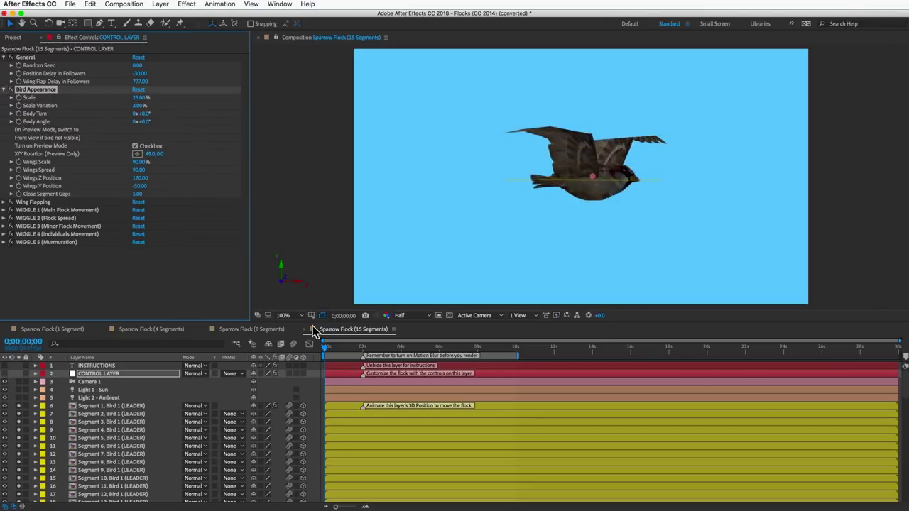
pyautogui.moveTo(328, 352); pyautogui.dragTo(335, 355)
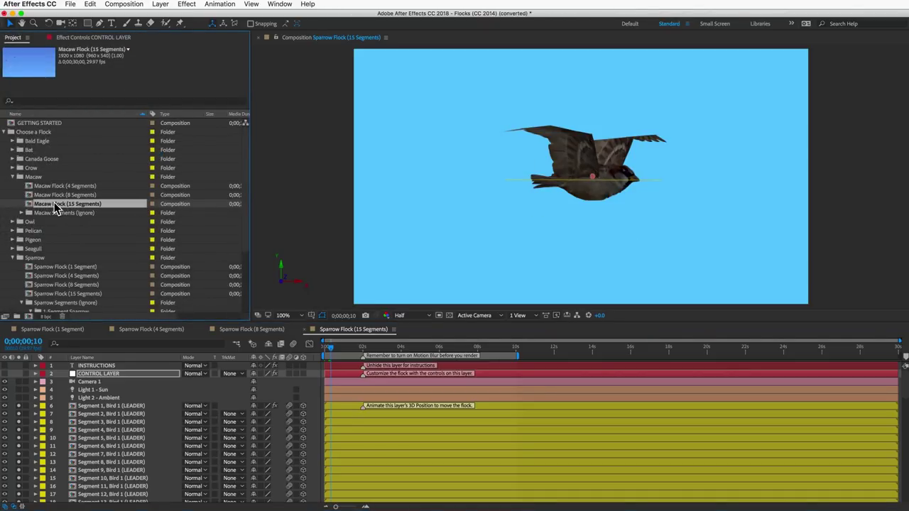
# Step: Open Macaw Flock (15 Segments), play its wing flapping, and close the composition
pyautogui.doubleClick(60, 206)
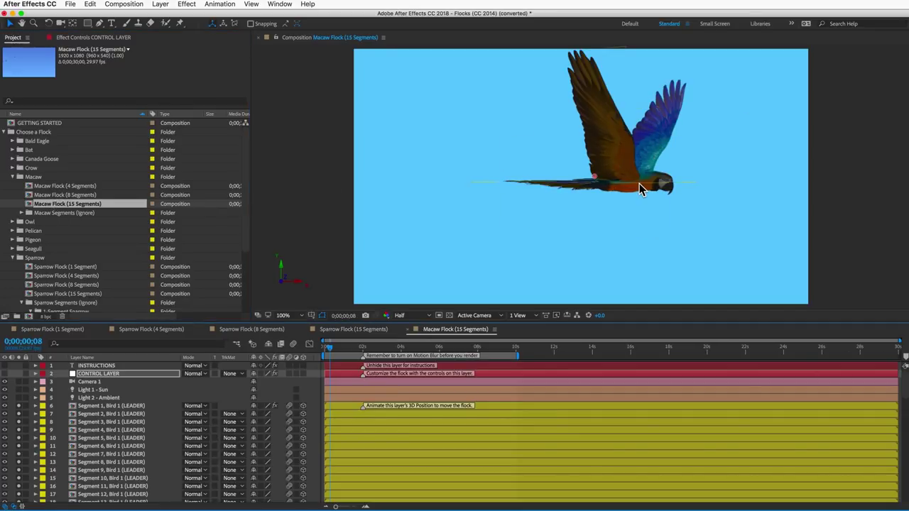
pyautogui.press('space')
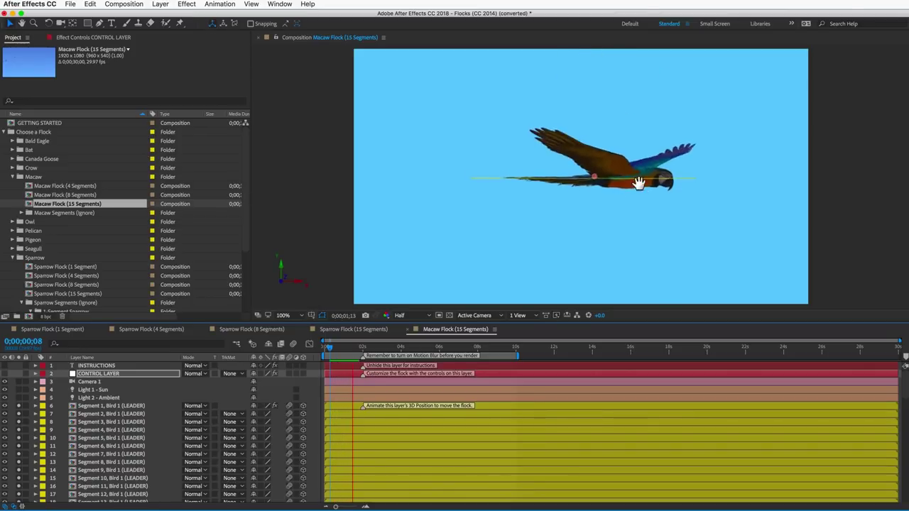
pyautogui.press('space')
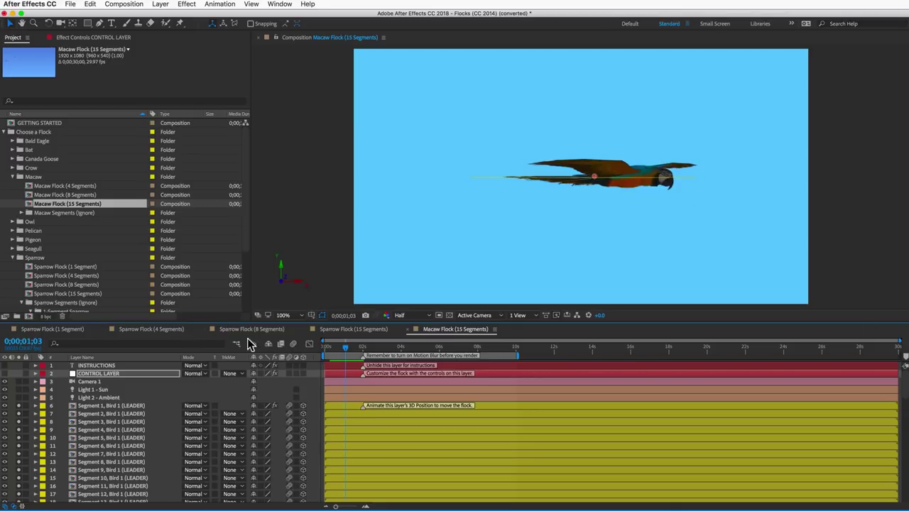
pyautogui.click(410, 330)
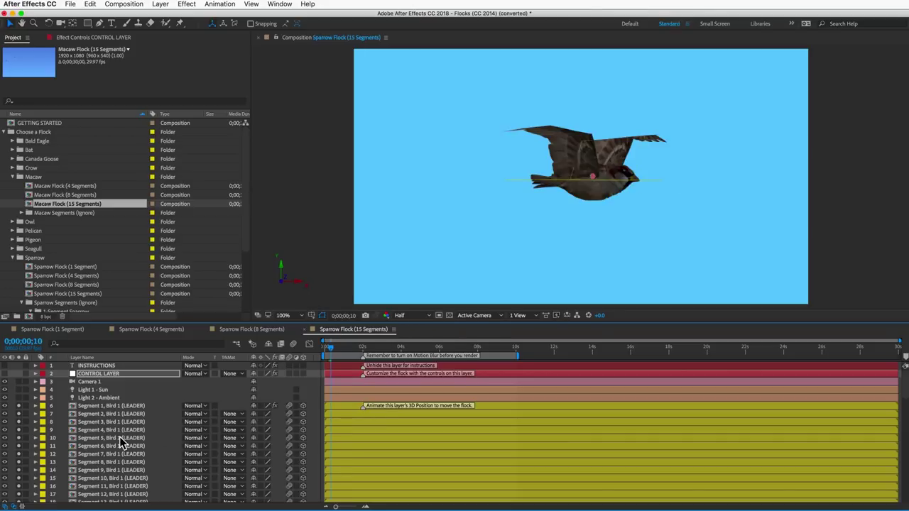
# Step: Select the Segment 1 to Segment 15, Bird 1 (LEADER) layers and switch the layer list to source names
pyautogui.scroll(-5, 119, 437)
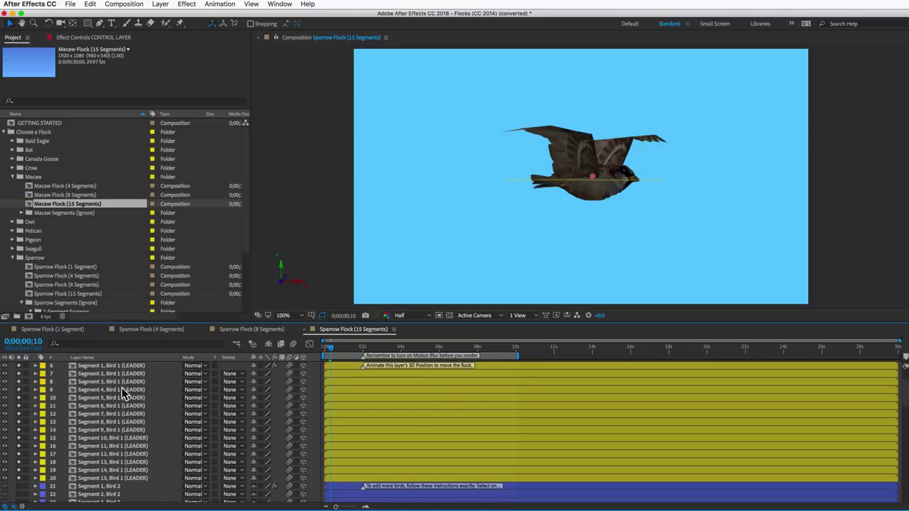
pyautogui.click(115, 365)
pyautogui.keyDown('shift'); pyautogui.click(128, 479); pyautogui.keyUp('shift')
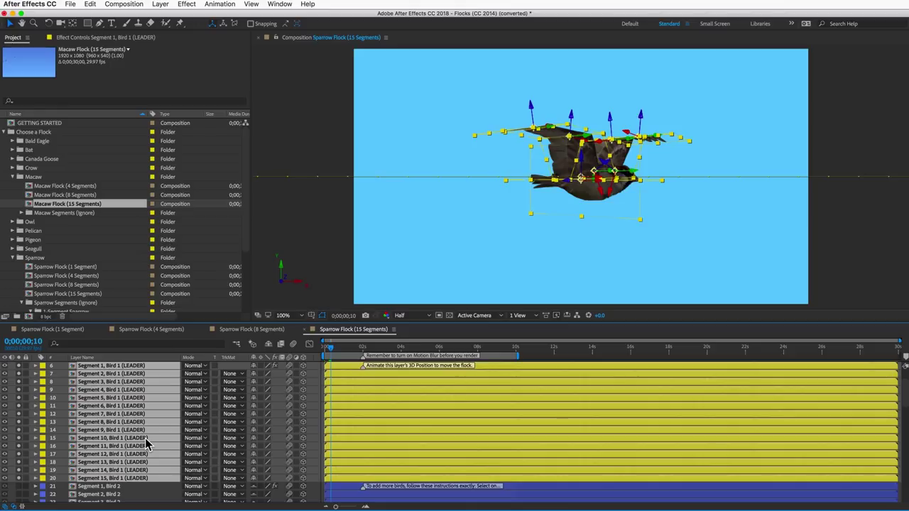
pyautogui.click(79, 358)
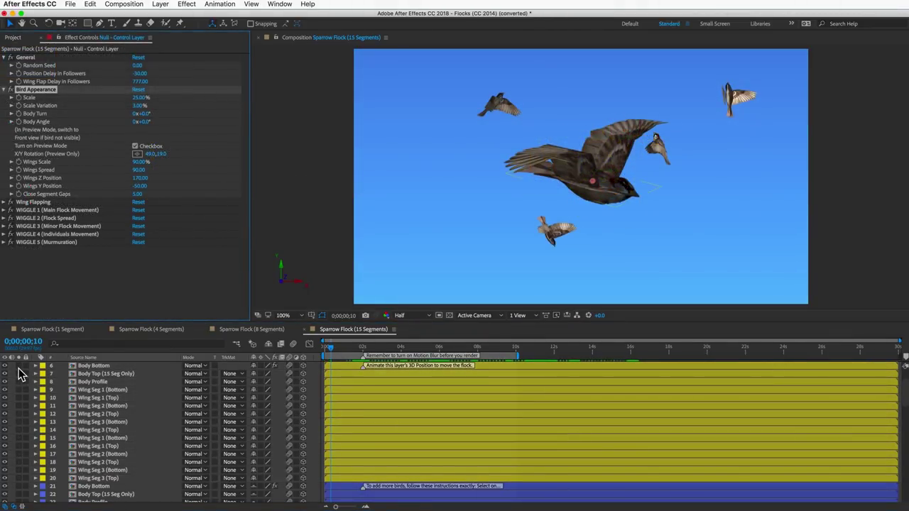
# Step: Solo the leader's Body Bottom and Body Top (15 Seg Only) layers and set X/Y Rotation (Preview Only) to 47.0, 37.0
pyautogui.moveTo(19, 366); pyautogui.dragTo(19, 375)
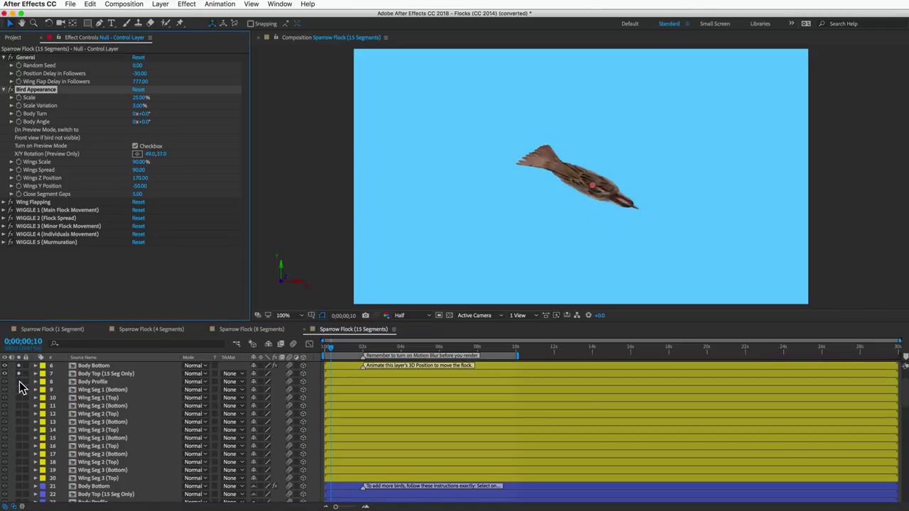
pyautogui.moveTo(151, 153)
pyautogui.mouseDown()
pyautogui.moveTo(171, 152)
pyautogui.moveTo(149, 154)
pyautogui.mouseUp()
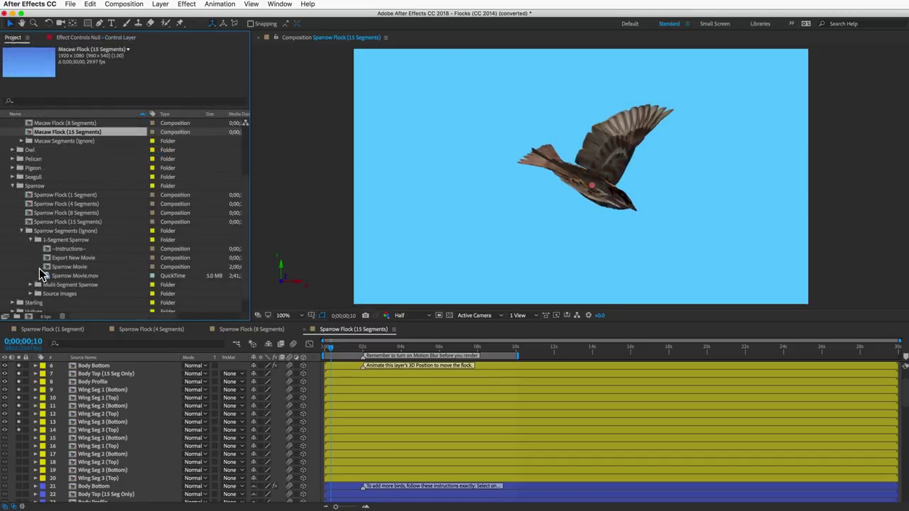
# Step: Expand the sparrow's multi-segment folder to view its body and wing compositions, and select the Source Images folder
pyautogui.click(59, 288)
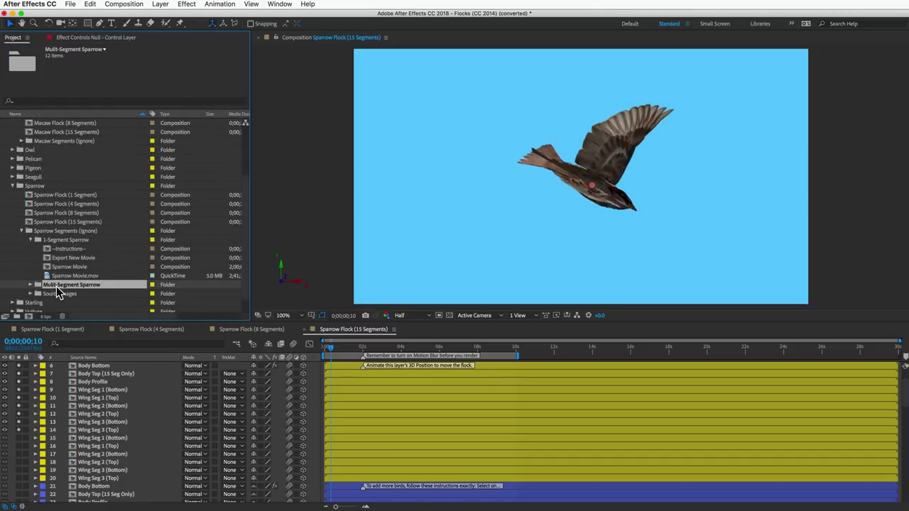
pyautogui.click(30, 285)
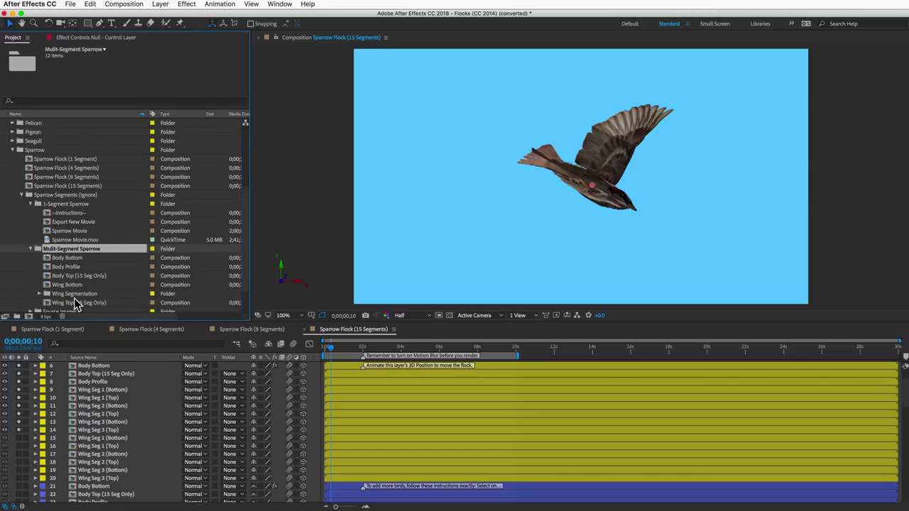
pyautogui.click(70, 293)
pyautogui.scroll(-1, 66, 302)
pyautogui.scroll(-1, 66, 302)
pyautogui.click(62, 285)
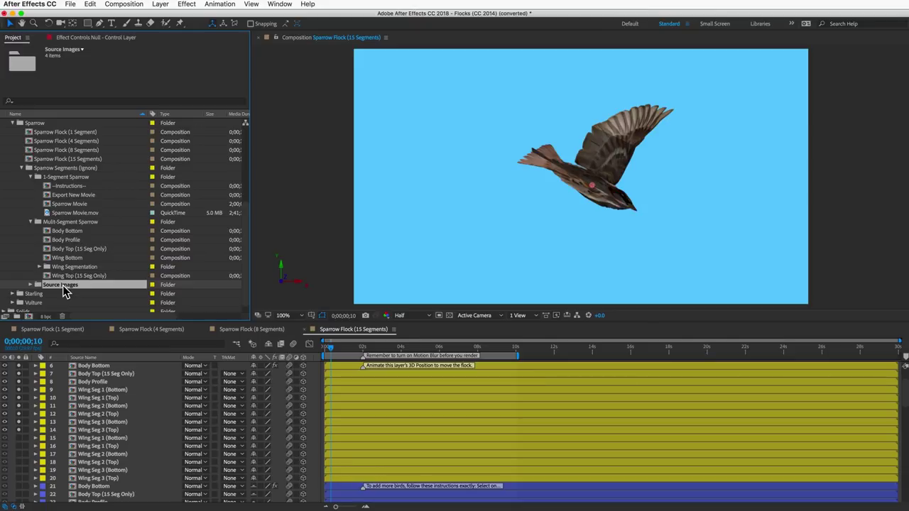
# Step: Switch the layer list back to layer names and select Segments 1, 2 and 3 of Bird 1 (LEADER) one by one
pyautogui.click(83, 359)
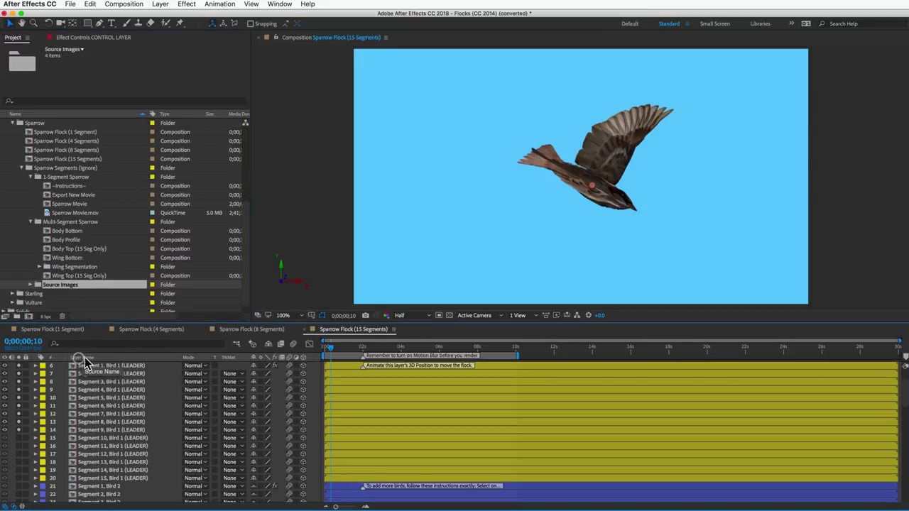
pyautogui.scroll(3, 82, 408)
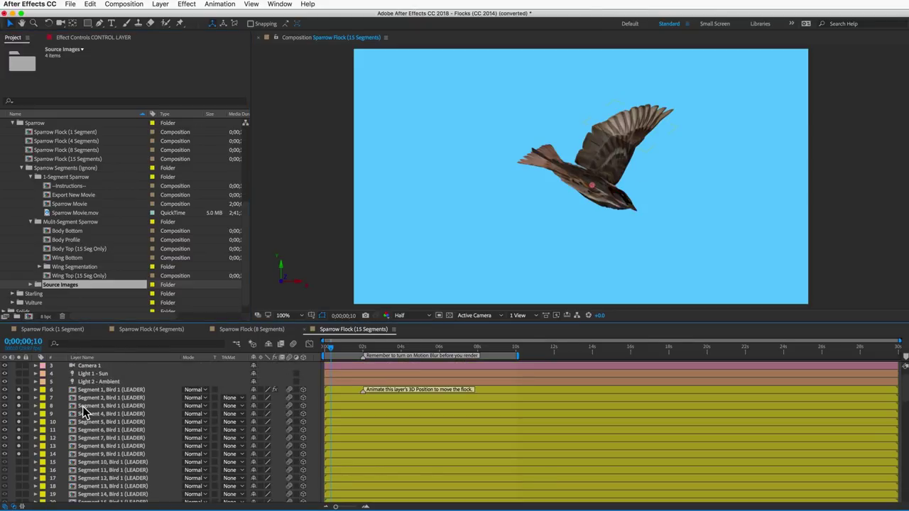
pyautogui.click(108, 390)
pyautogui.click(103, 398)
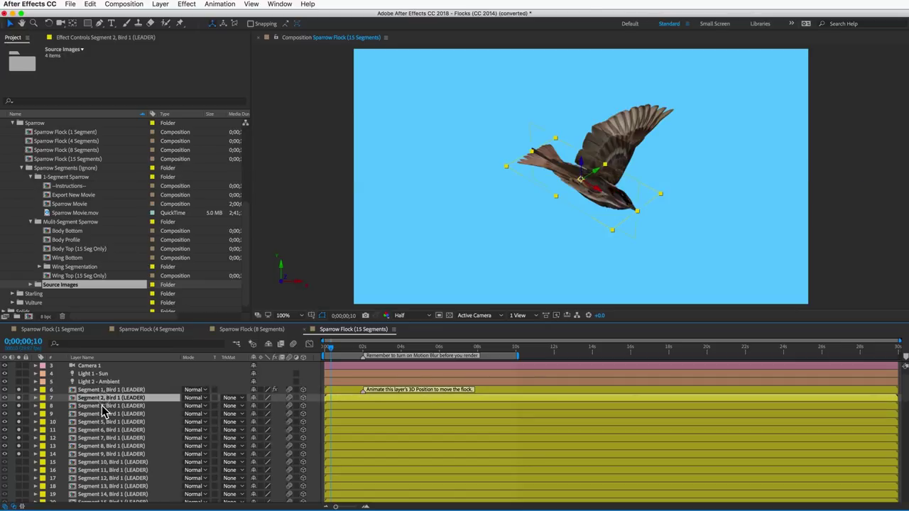
pyautogui.click(102, 405)
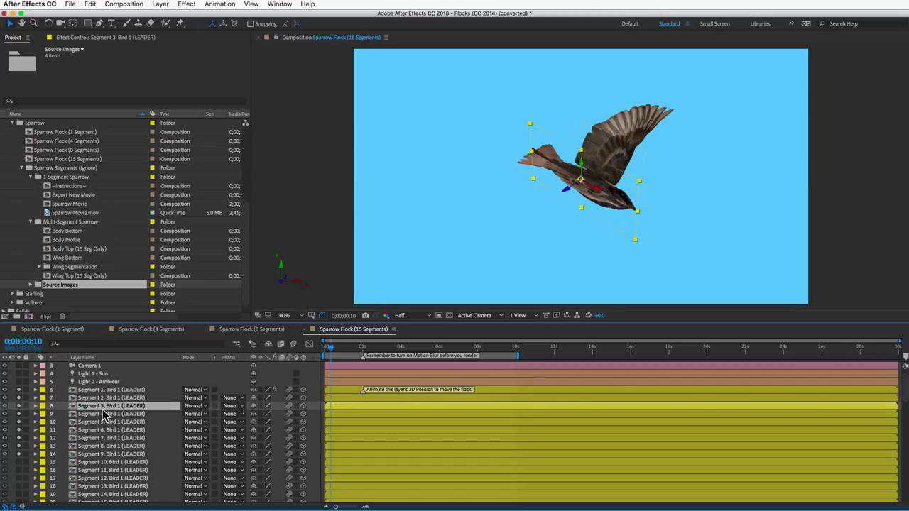
# Step: Copy the Segment 1 to Segment 15, Bird 5 layers, paste them directly above the Sky layer, and reselect Sky
pyautogui.scroll(-1, 102, 409)
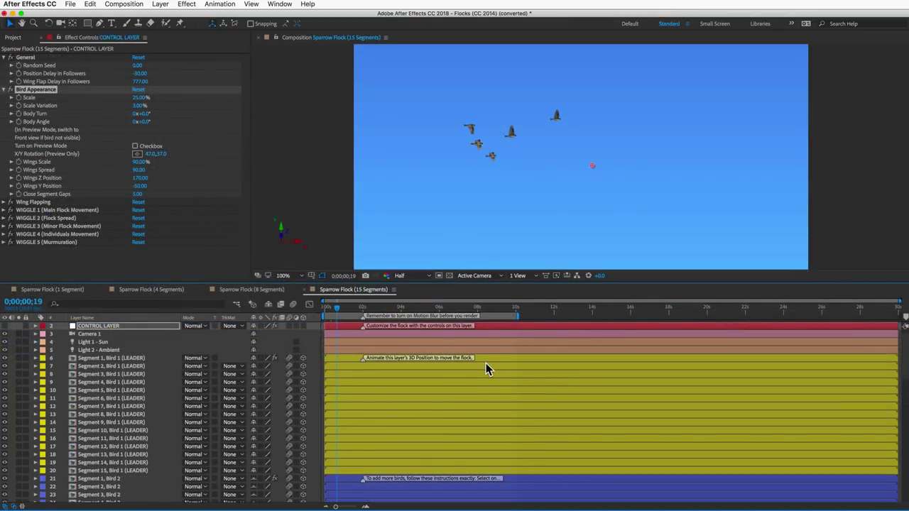
pyautogui.scroll(-7, 487, 409)
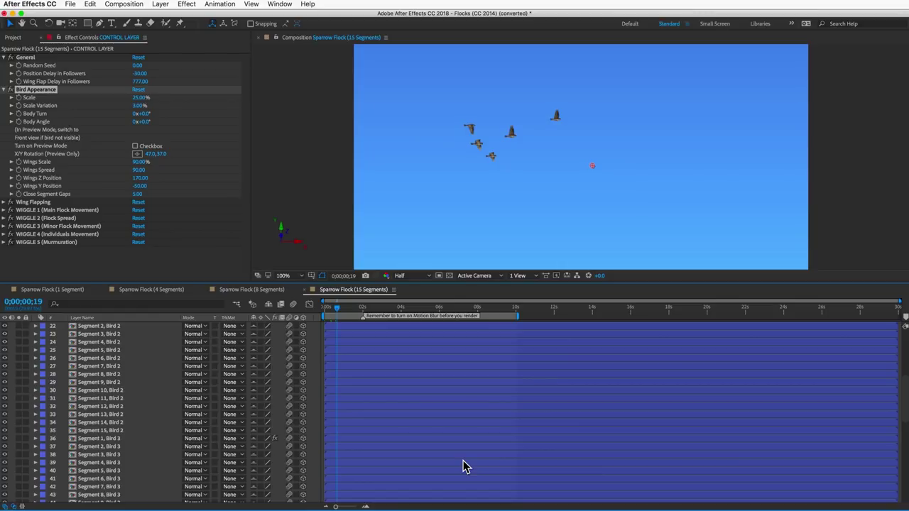
pyautogui.scroll(-10, 463, 460)
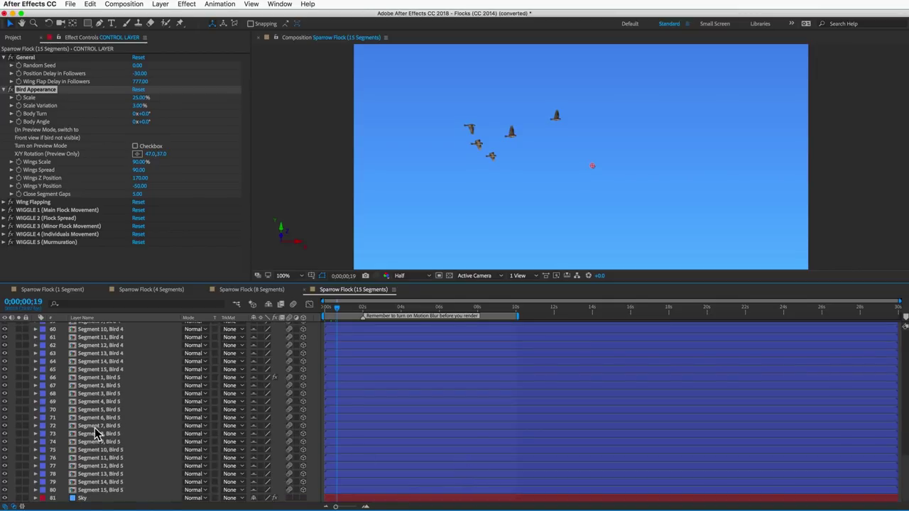
pyautogui.click(96, 377)
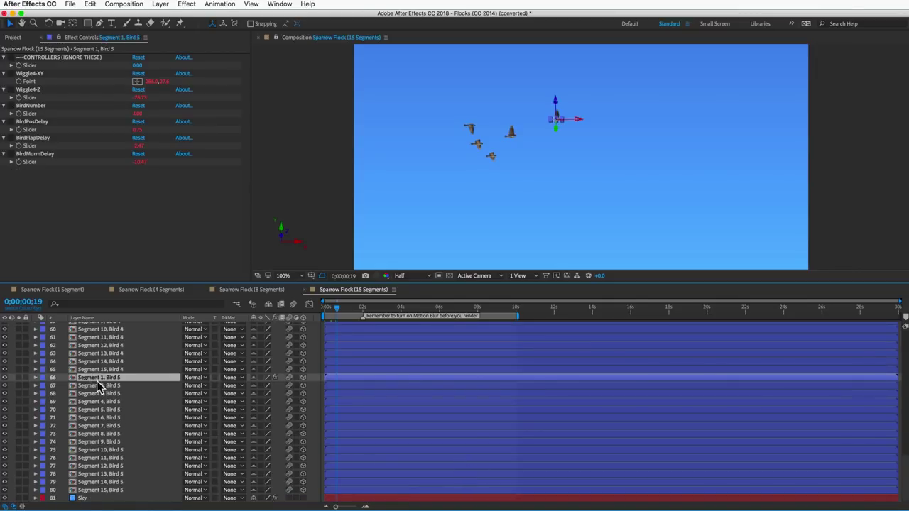
pyautogui.keyDown('shift'); pyautogui.click(105, 490); pyautogui.keyUp('shift')
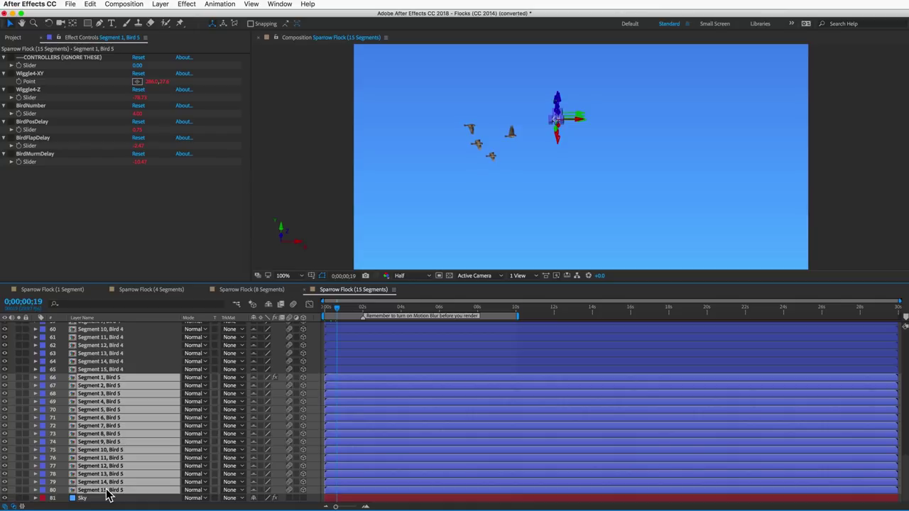
pyautogui.click(85, 499)
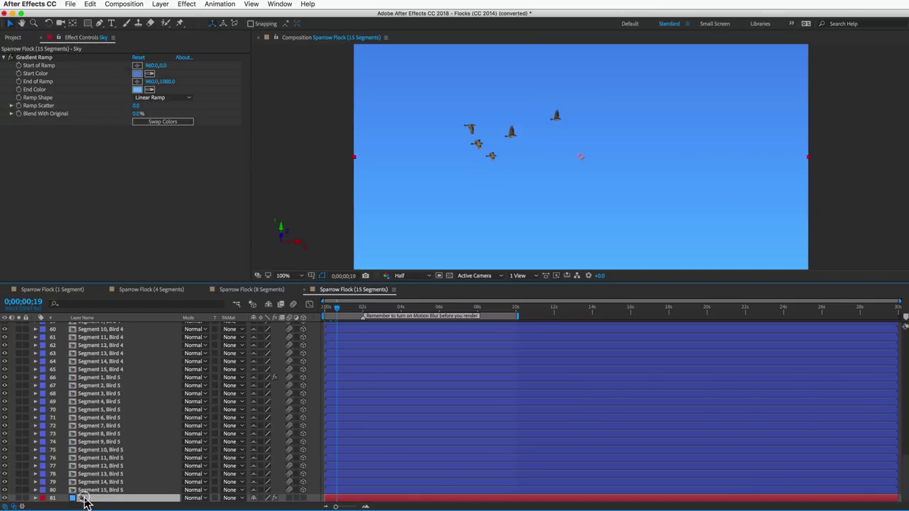
pyautogui.press('super+v')
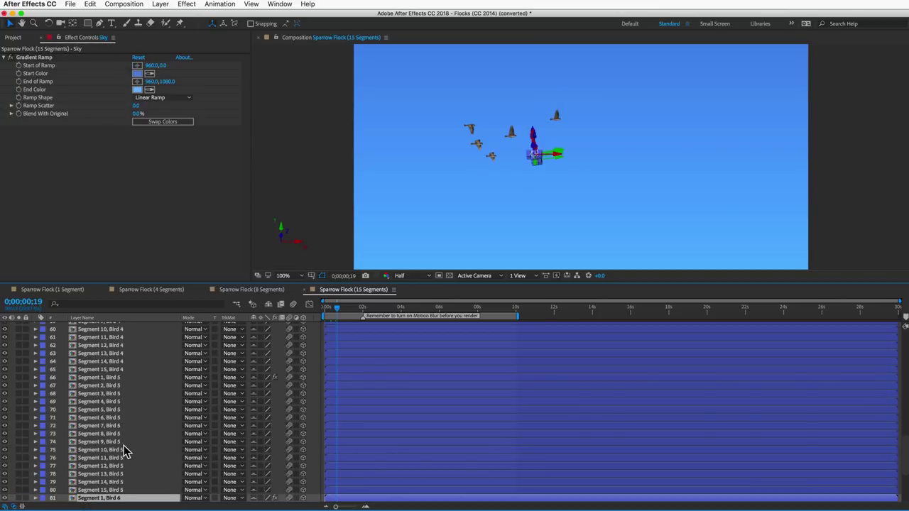
pyautogui.scroll(-4, 124, 447)
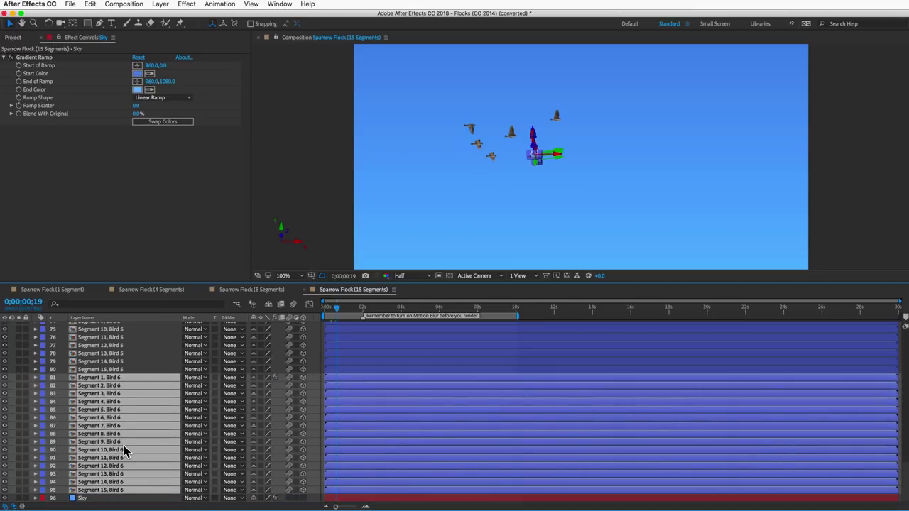
pyautogui.click(96, 501)
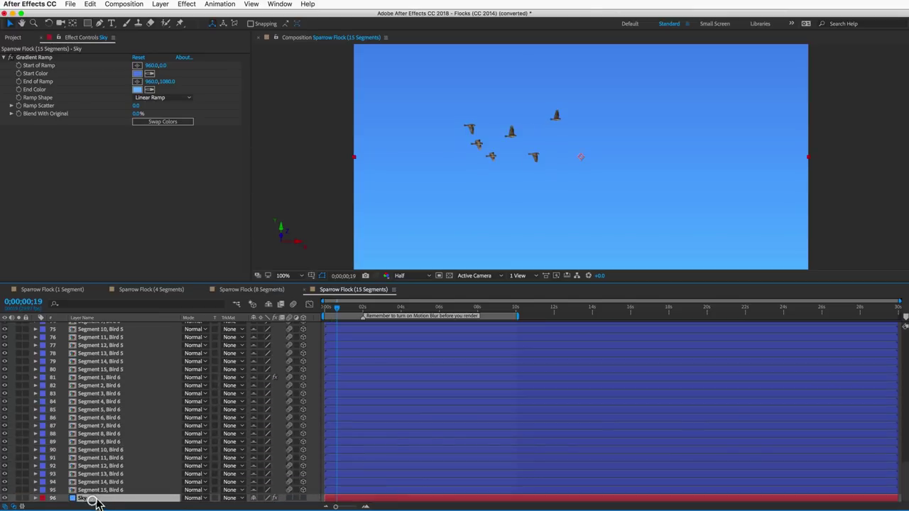
# Step: Select the Segment 15, Bird 6 layer, and open the Sparrow Flock (4 Segments) composition from the project's Sparrow folder
pyautogui.click(106, 490)
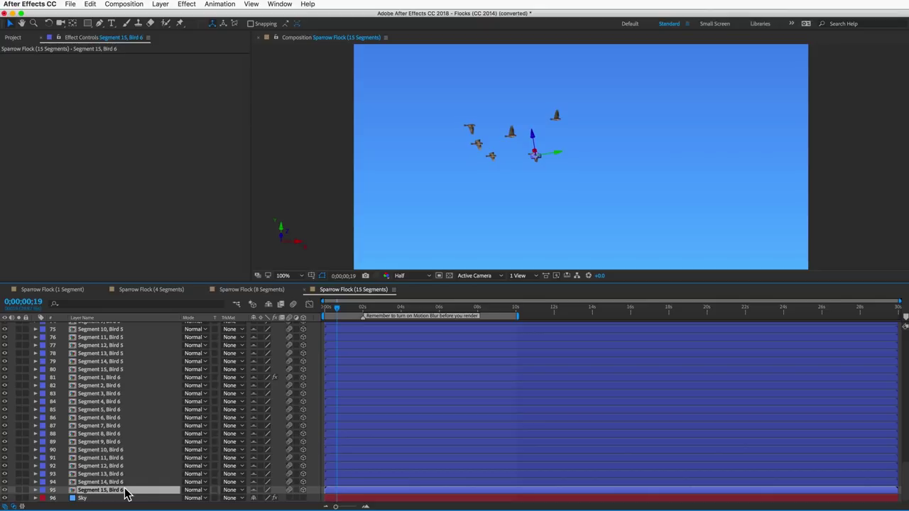
pyautogui.press('super+0')
pyautogui.click(71, 223)
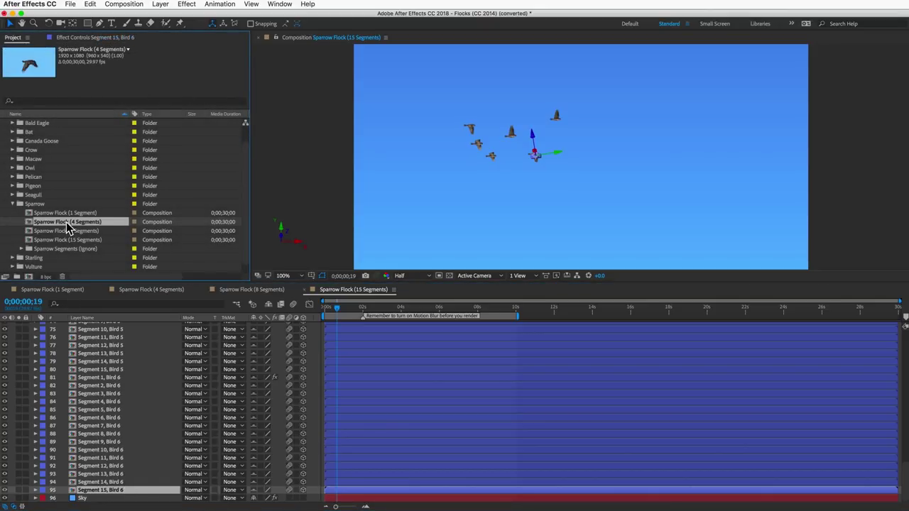
pyautogui.doubleClick(71, 223)
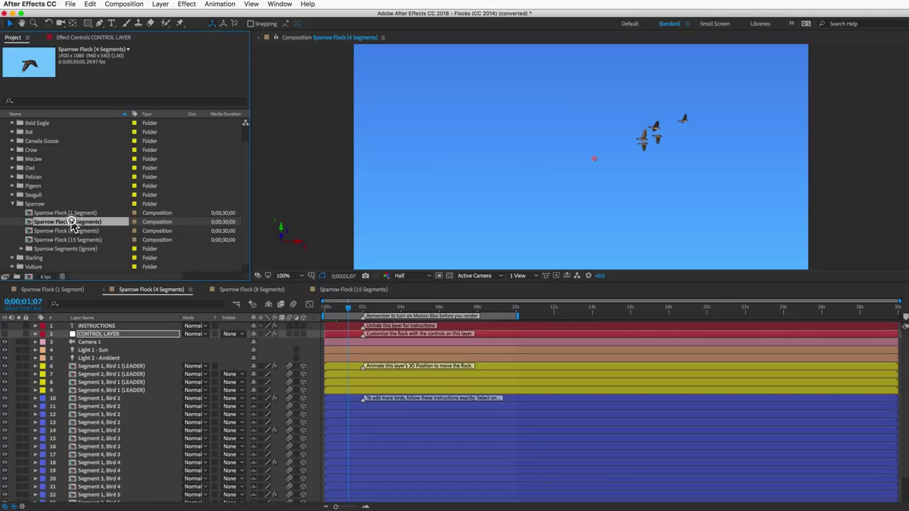
# Step: Copy the Segment 1, Bird 2 to Segment 4, Bird 5 layers and paste them directly above the Sky layer
pyautogui.click(115, 398)
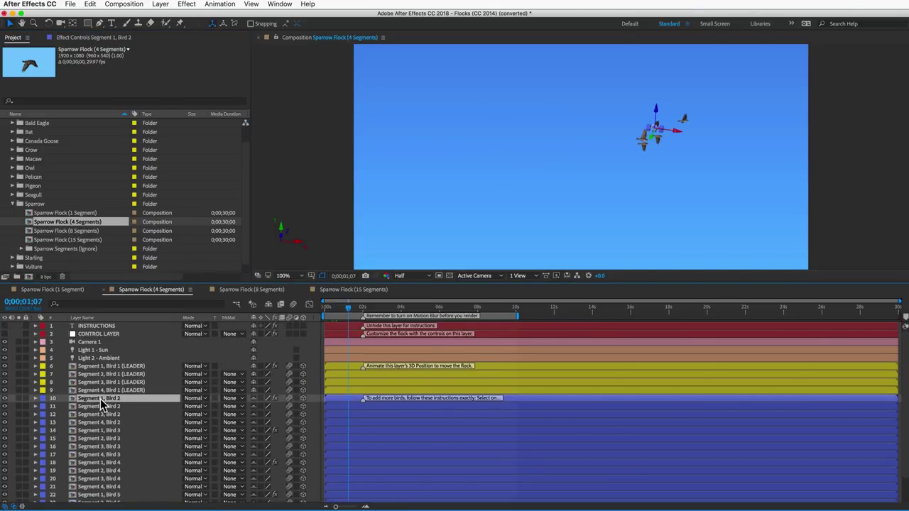
pyautogui.scroll(-3, 100, 398)
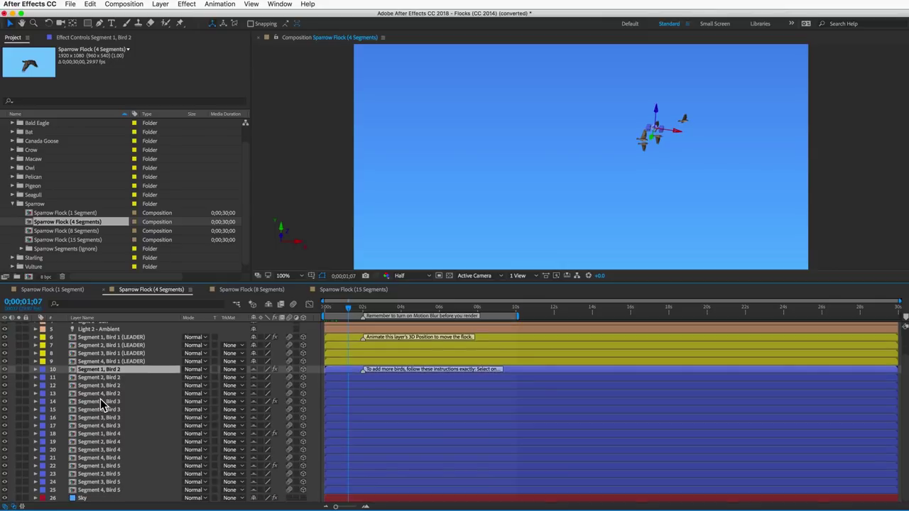
pyautogui.keyDown('shift'); pyautogui.click(101, 489); pyautogui.keyUp('shift')
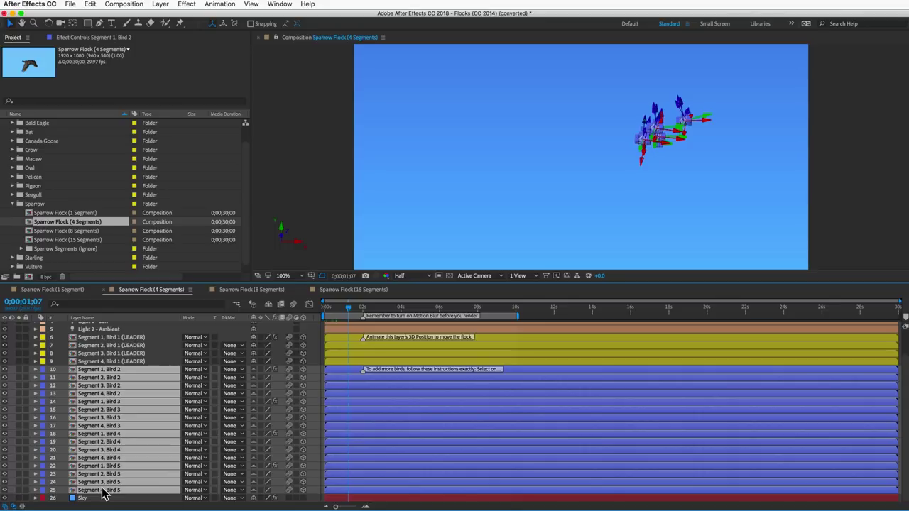
pyautogui.click(100, 498)
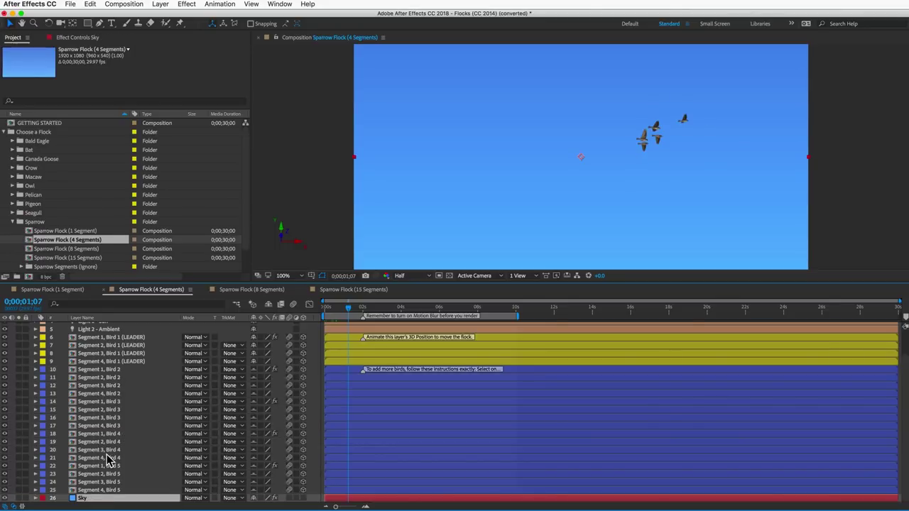
pyautogui.hotkey('ctrl', 'z')
pyautogui.hotkey('ctrl', 'd')
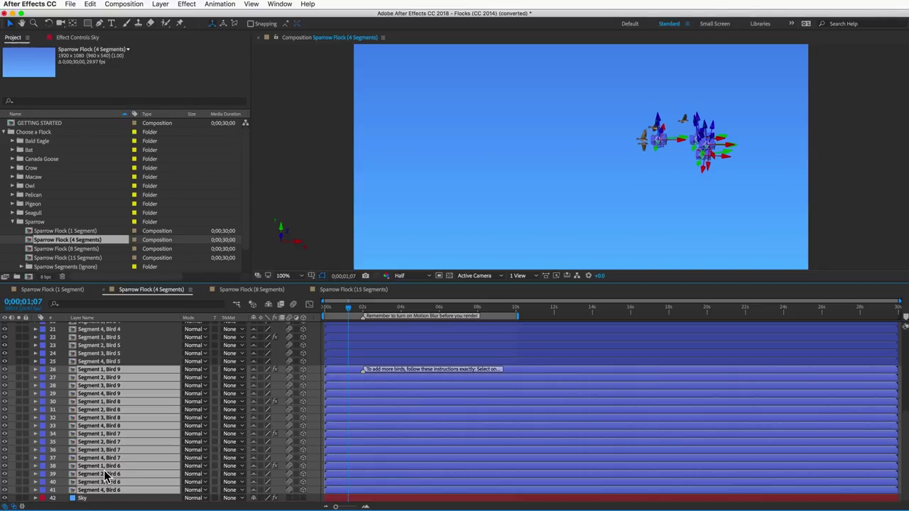
# Step: Select the Bird 1 (LEADER) segments one by one, ending on Segment 1, and reveal its Position property
pyautogui.scroll(5, 107, 476)
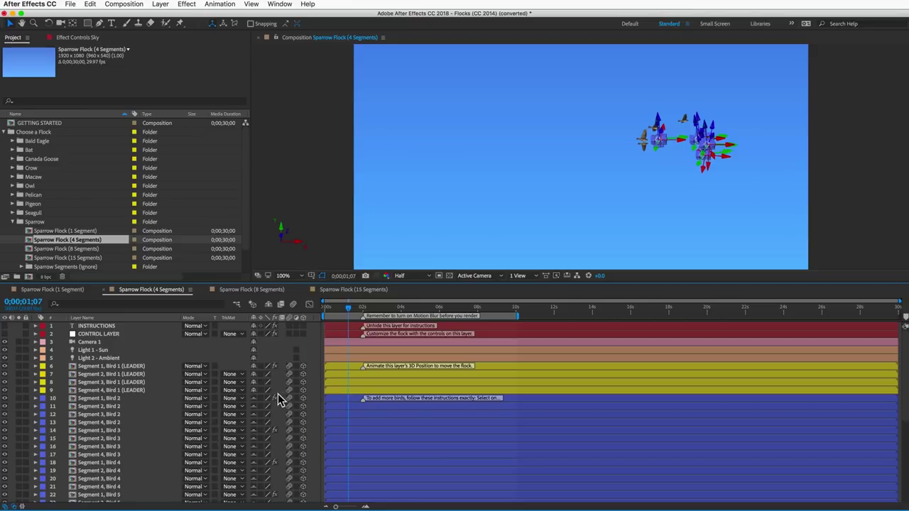
pyautogui.click(139, 375)
pyautogui.click(135, 382)
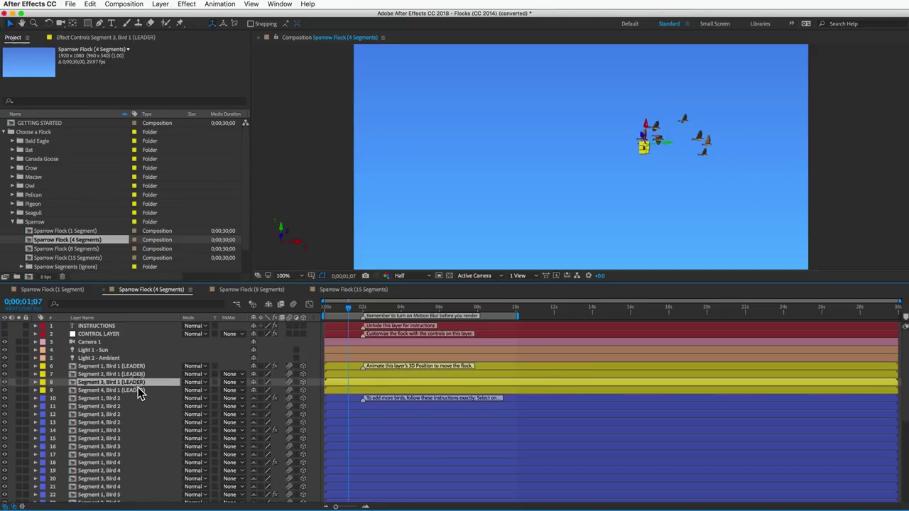
pyautogui.click(137, 389)
pyautogui.click(117, 367)
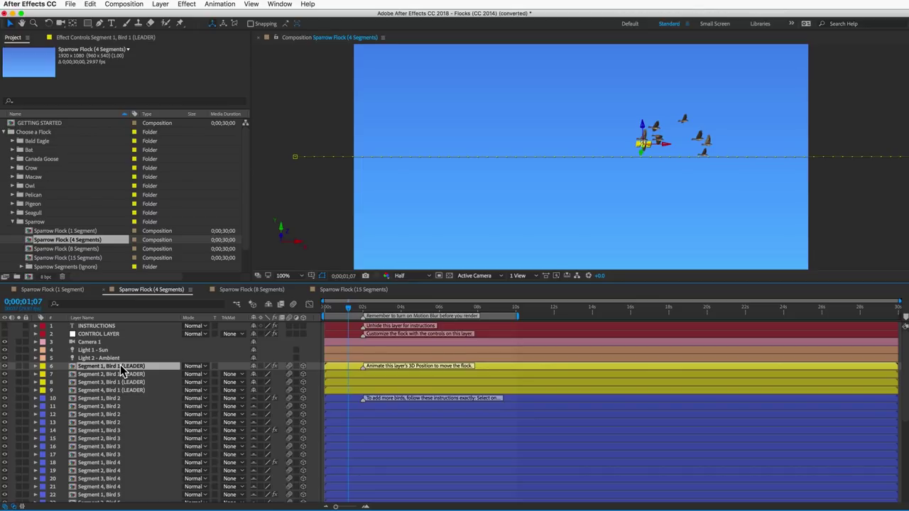
pyautogui.press('p')
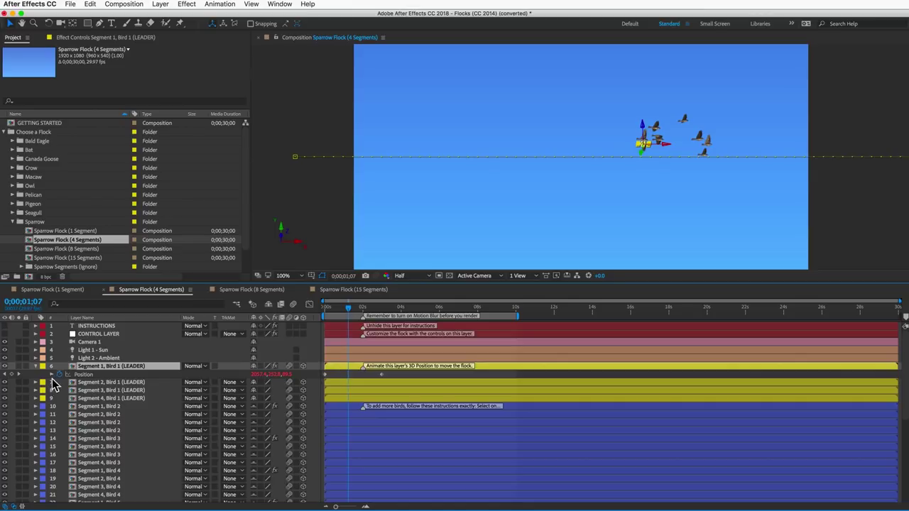
# Step: Add a point midway along the leader's motion path with the Pen tool and lower it to curve the path downward
pyautogui.click(99, 23)
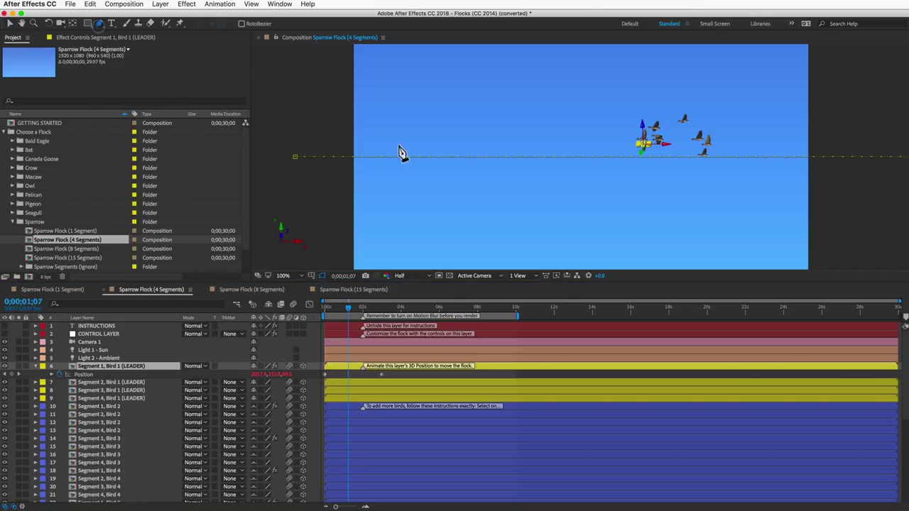
pyautogui.click(564, 157)
pyautogui.moveTo(567, 202); pyautogui.dragTo(565, 211)
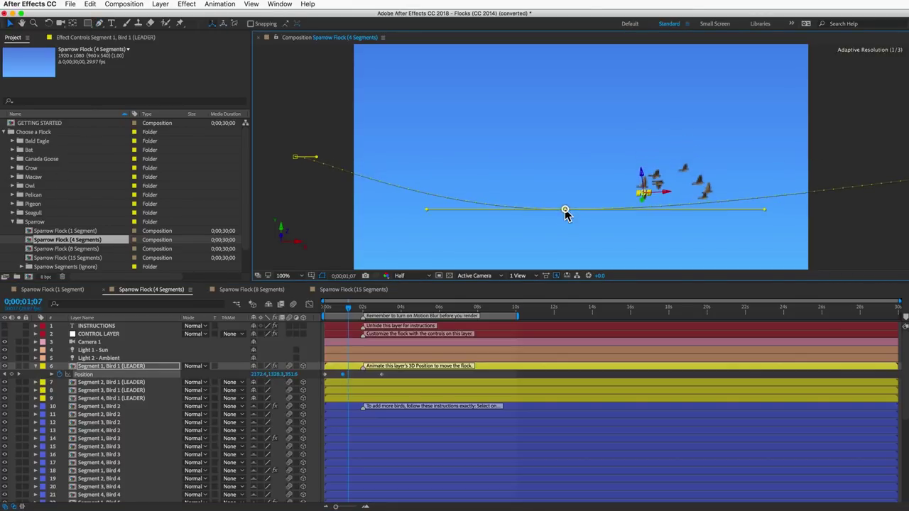
# Step: In the Top view, move the path's middle point forward past the near edge of the sky rectangle and angle its outgoing handle backward
pyautogui.click(481, 276)
pyautogui.click(478, 338)
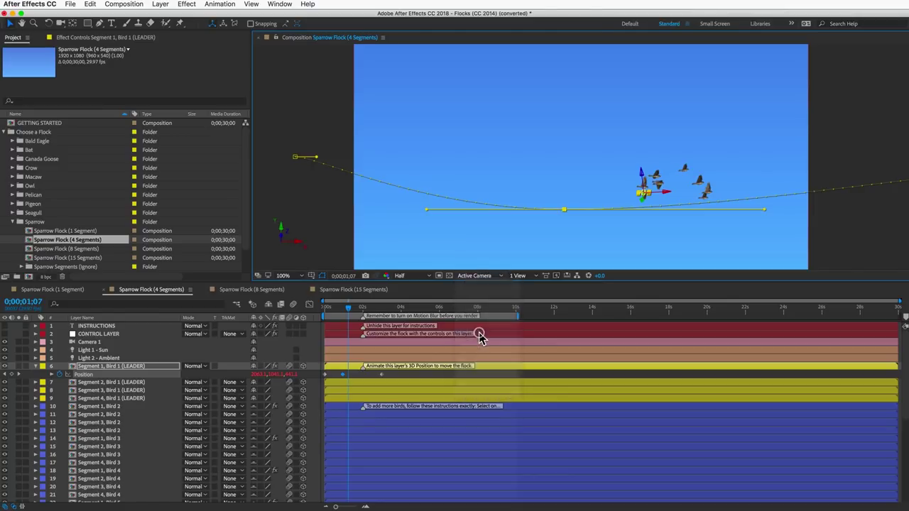
pyautogui.press(',')
pyautogui.press(',')
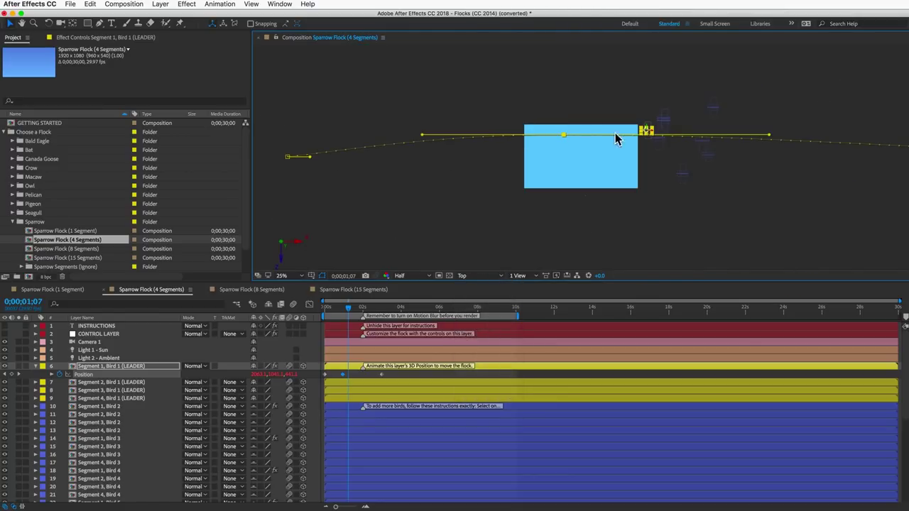
pyautogui.moveTo(565, 140); pyautogui.dragTo(559, 204)
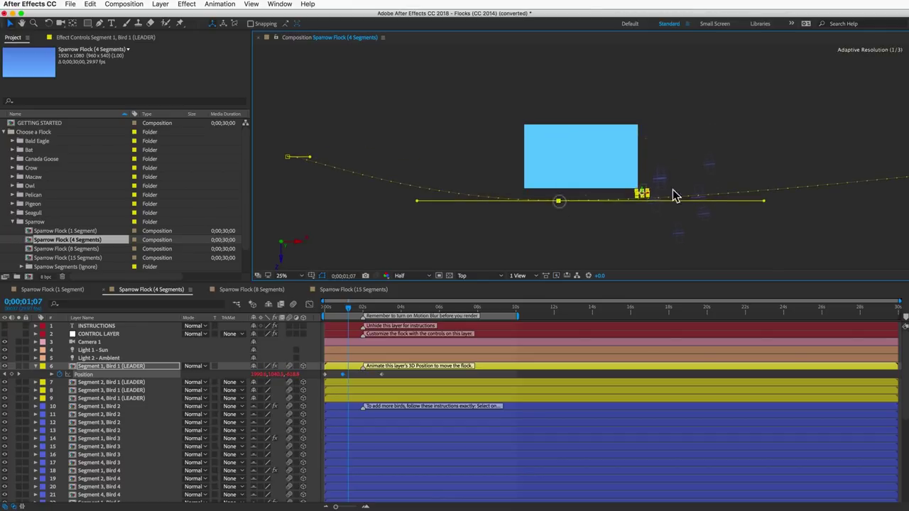
pyautogui.moveTo(763, 202); pyautogui.dragTo(702, 156)
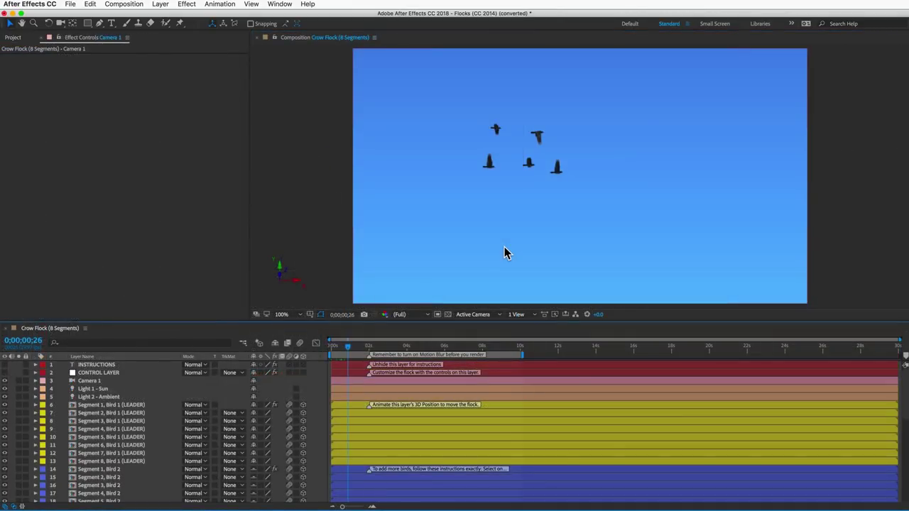
# Step: Select the crow flock's CONTROL LAYER, switch to Finder and look through Customization Guide.pages in the Flocks folder
pyautogui.click(117, 373)
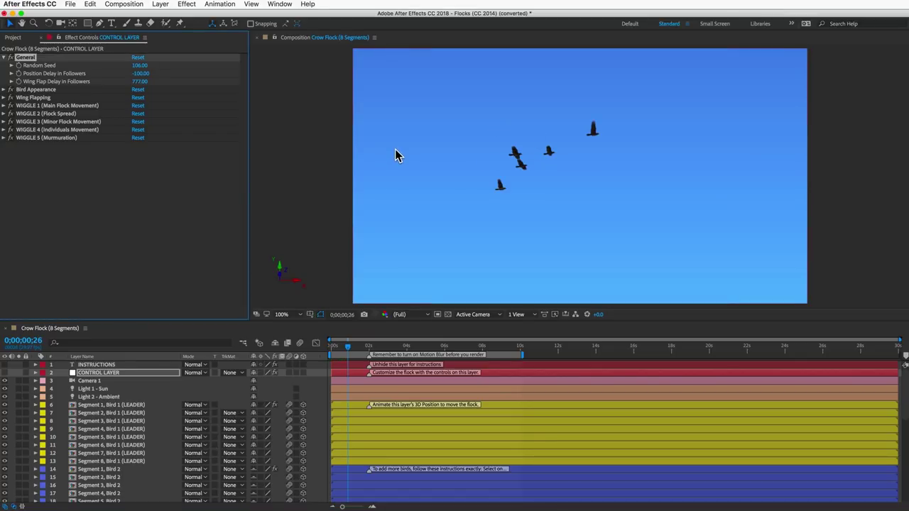
pyautogui.press('super+Tab')
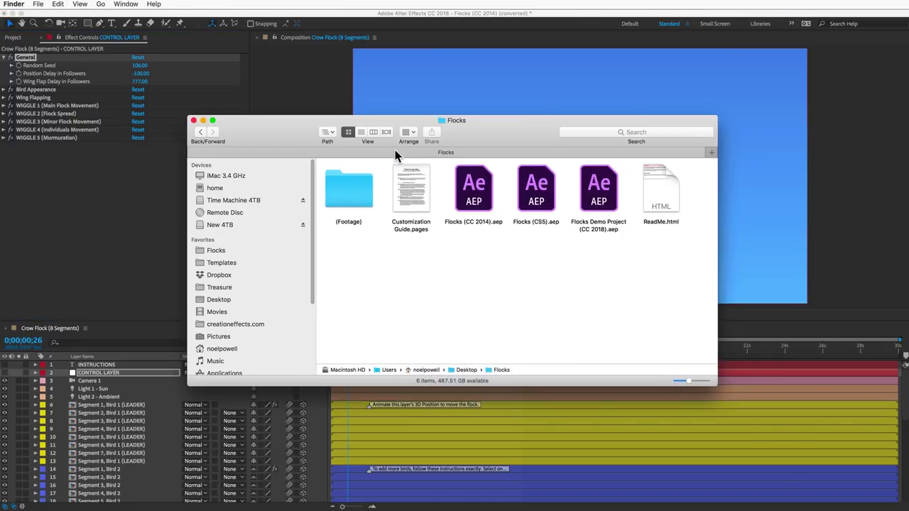
pyautogui.click(413, 193)
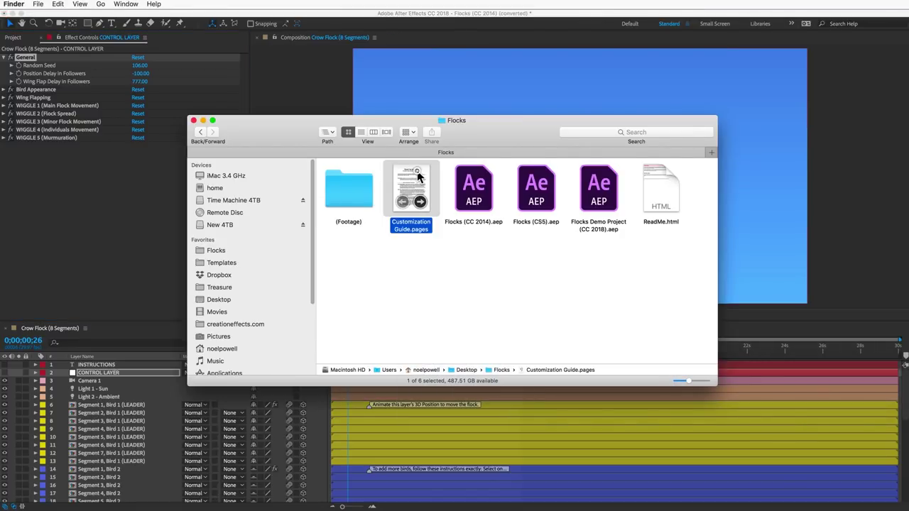
pyautogui.press('space')
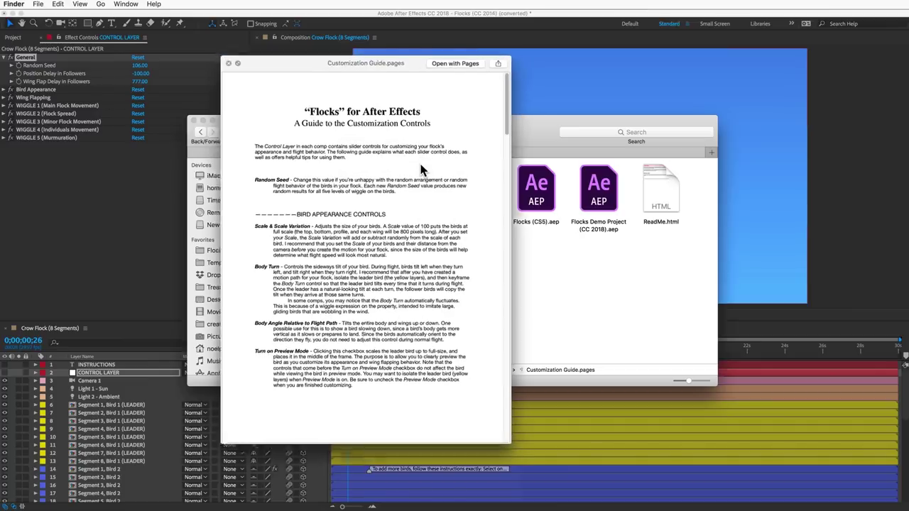
pyautogui.scroll(-1, 370, 273)
pyautogui.scroll(-10, 370, 273)
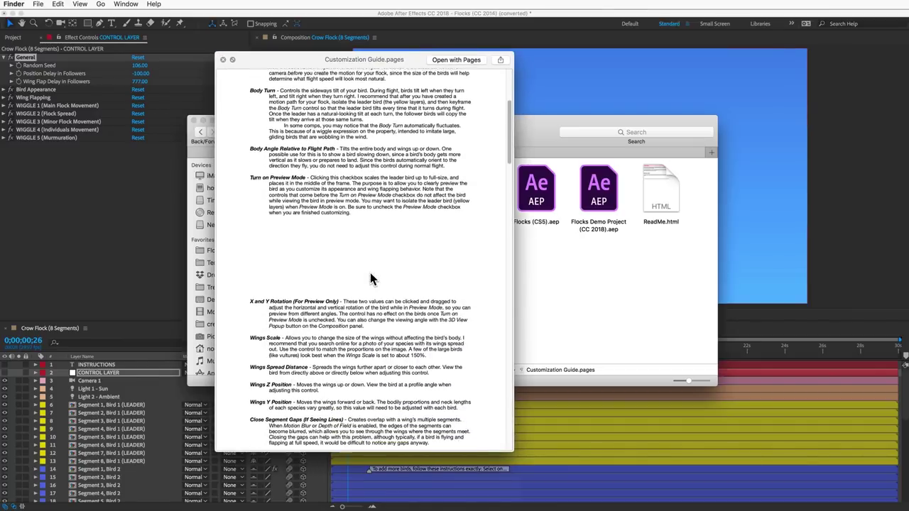
pyautogui.scroll(10, 369, 273)
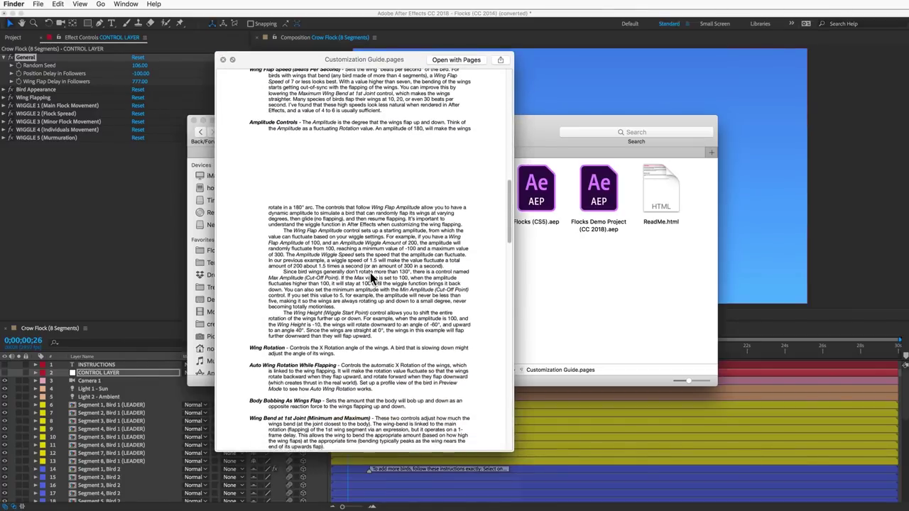
pyautogui.press('space')
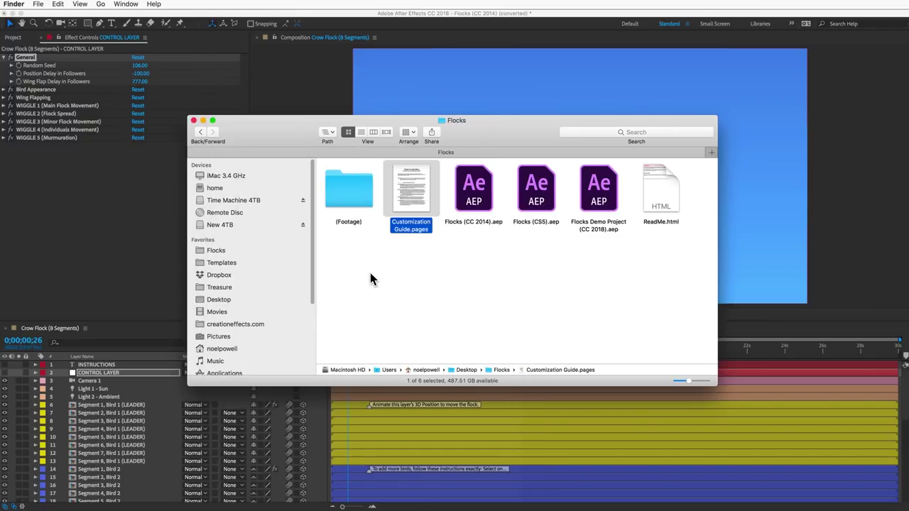
pyautogui.press('super+w')
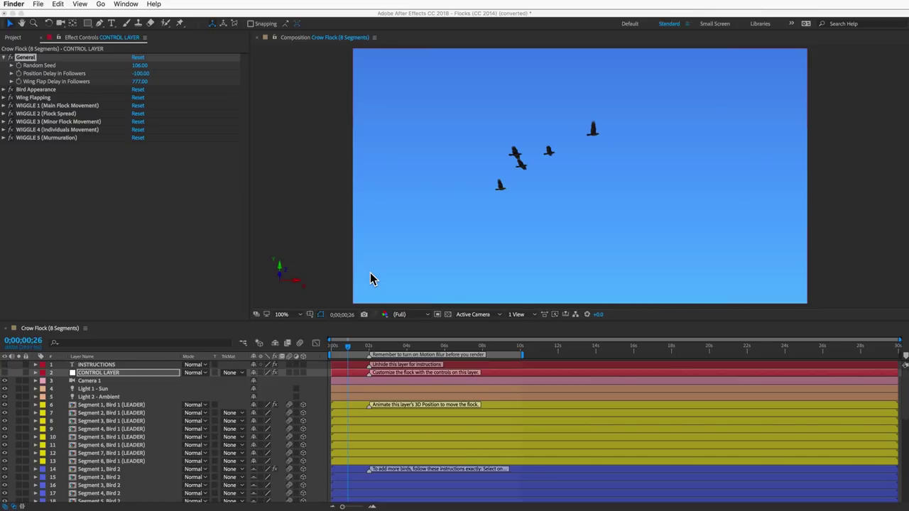
# Step: Return to After Effects, undo the last change and set the crow flock's Random Seed to 106
pyautogui.click(370, 278)
pyautogui.press('super+z')
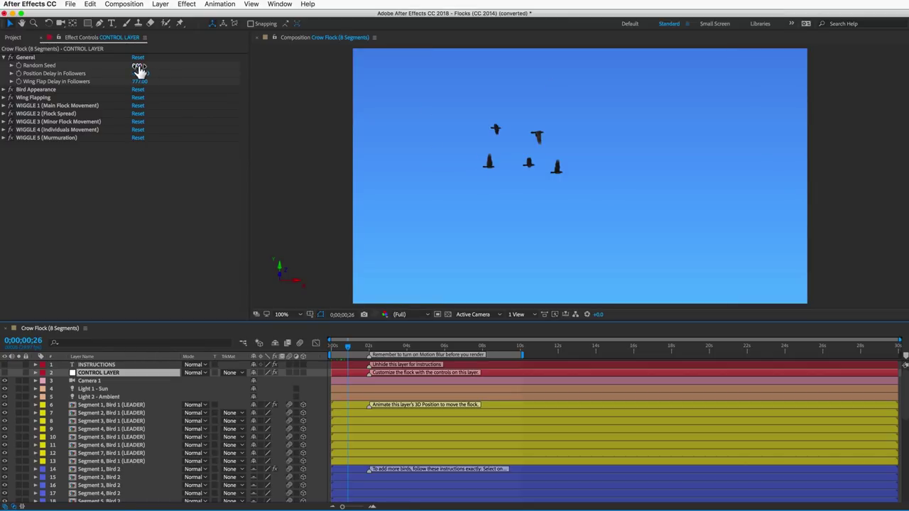
pyautogui.moveTo(139, 69); pyautogui.dragTo(159, 67)
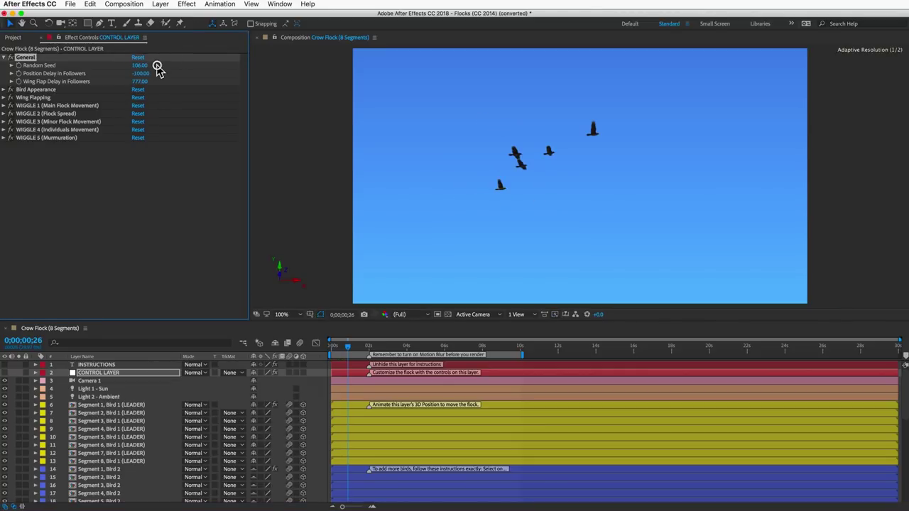
# Step: Expand the Bird Appearance controls and set the crows' Scale to 54%
pyautogui.click(10, 96)
pyautogui.click(4, 91)
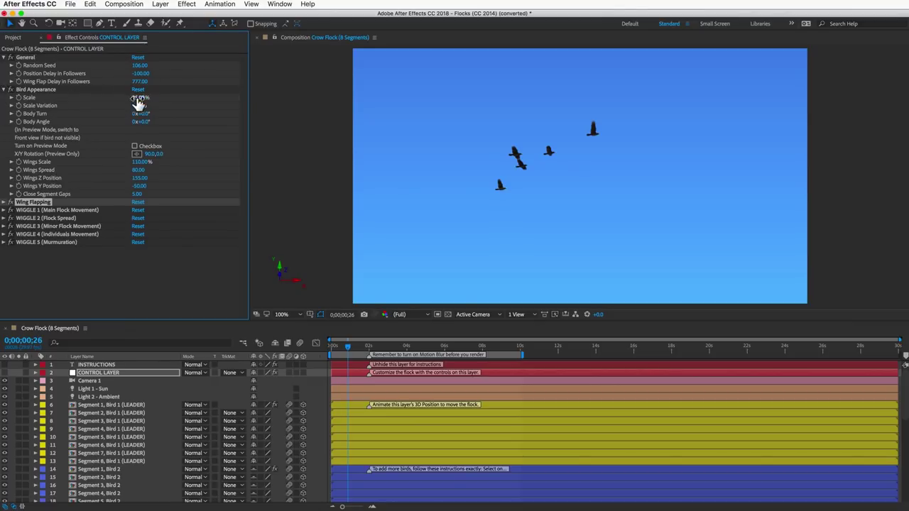
pyautogui.moveTo(137, 97); pyautogui.dragTo(153, 102)
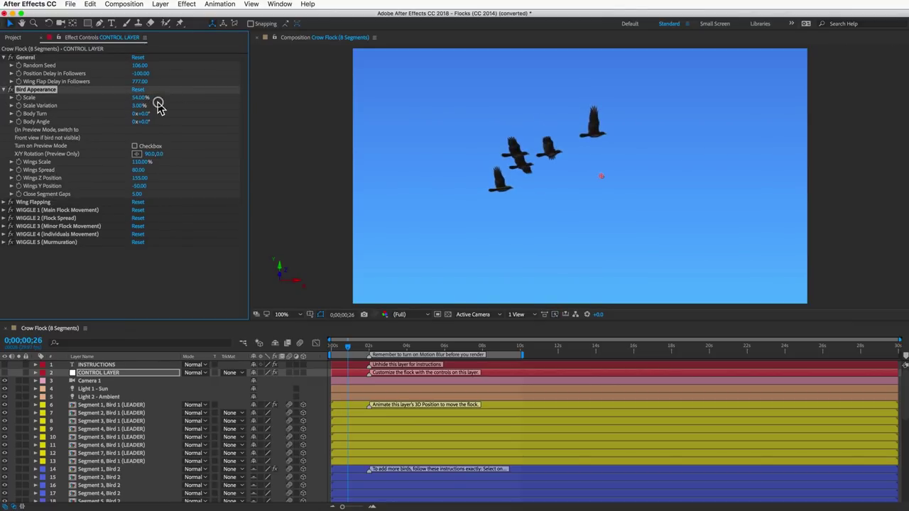
# Step: Try adjusting the crows' Scale Variation, Body Turn (100°) and Body Angle, undoing the Body Turn change
pyautogui.moveTo(138, 107)
pyautogui.mouseDown()
pyautogui.moveTo(156, 107)
pyautogui.moveTo(130, 111)
pyautogui.mouseUp()
pyautogui.moveTo(152, 112); pyautogui.dragTo(198, 121)
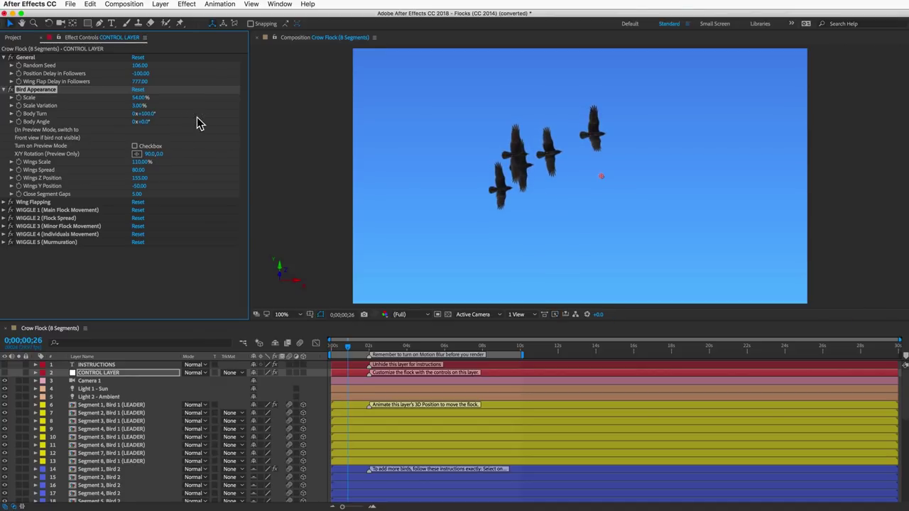
pyautogui.press('super+z')
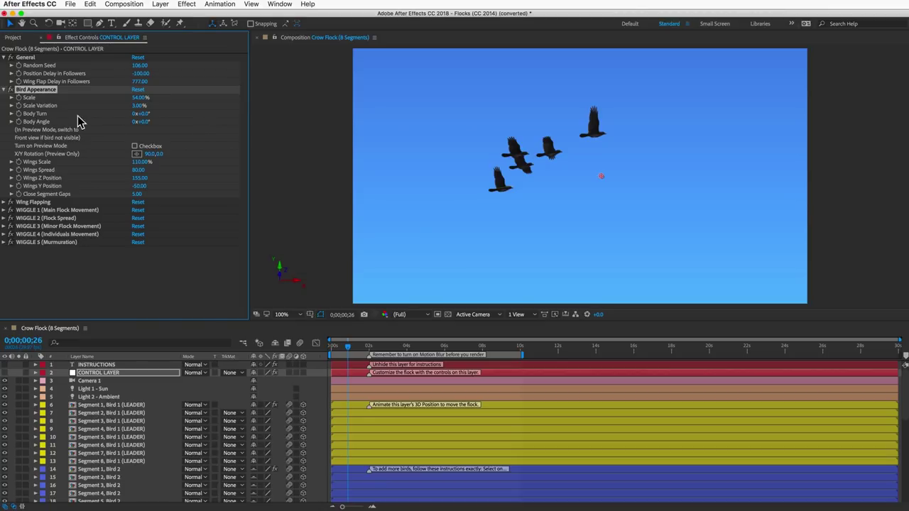
pyautogui.moveTo(136, 122)
pyautogui.mouseDown()
pyautogui.moveTo(161, 122)
pyautogui.moveTo(133, 124)
pyautogui.mouseUp()
# Step: Turn on Preview Mode for the crow flock and show the composition from the Front view
pyautogui.click(135, 146)
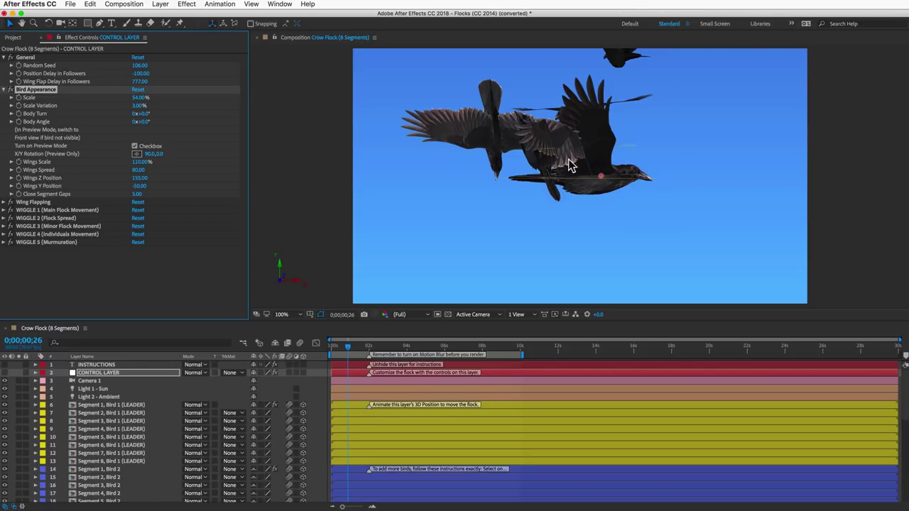
pyautogui.click(480, 314)
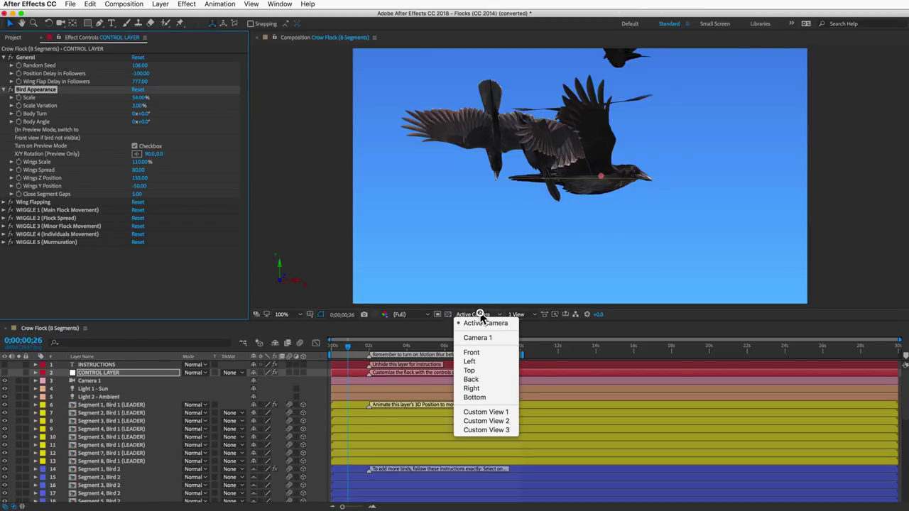
pyautogui.click(480, 348)
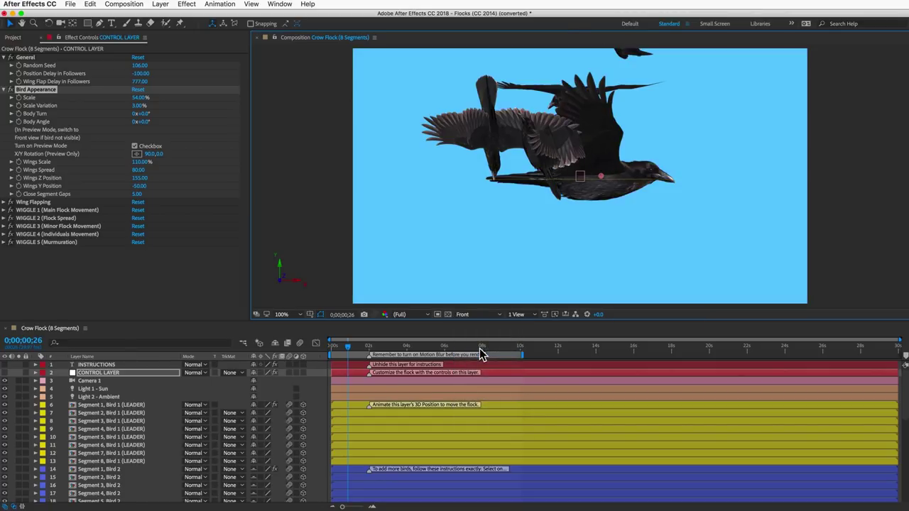
# Step: Show the composition from the Active Camera view and solo all eight segment layers of Bird 1 (LEADER)
pyautogui.click(467, 315)
pyautogui.click(470, 319)
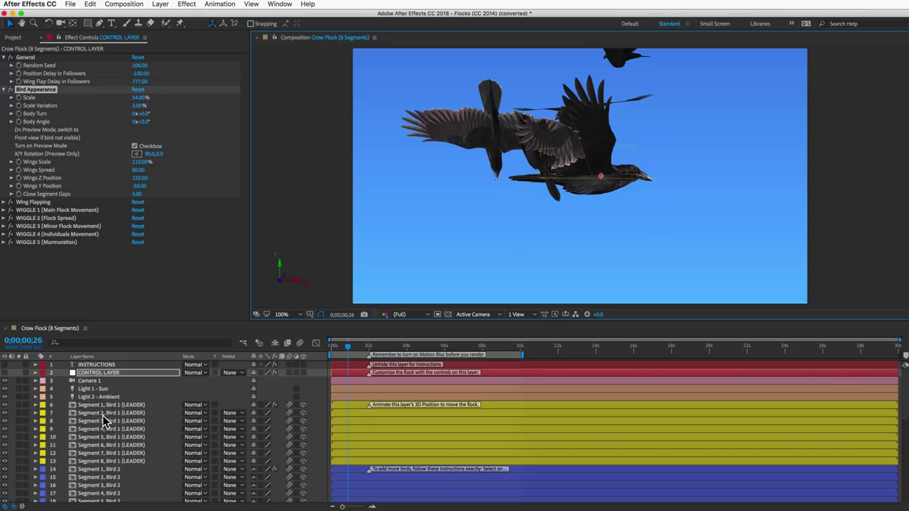
pyautogui.moveTo(19, 411); pyautogui.dragTo(20, 461)
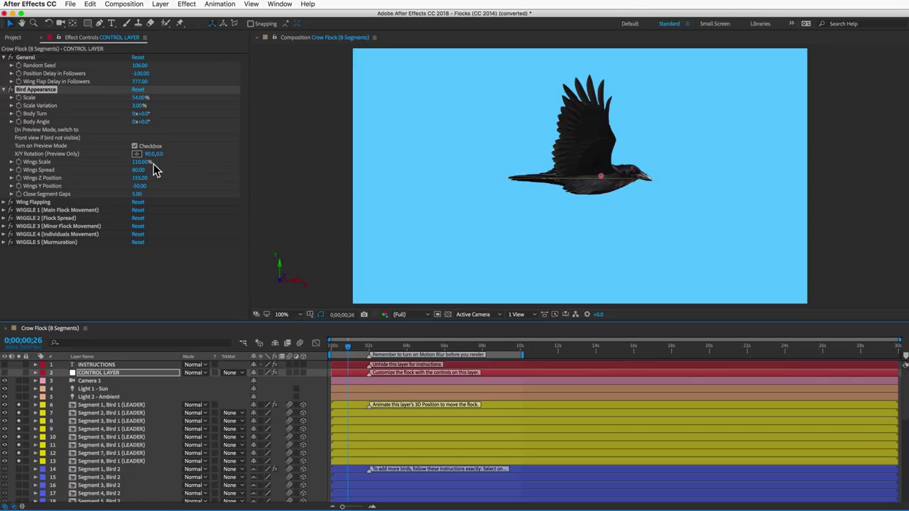
# Step: Rotate the preview to 51, 9, try Wings Scale 109%, Spread 105, Z Position 191 and Y Position -39, and reset Bird Appearance
pyautogui.moveTo(135, 155); pyautogui.dragTo(162, 154)
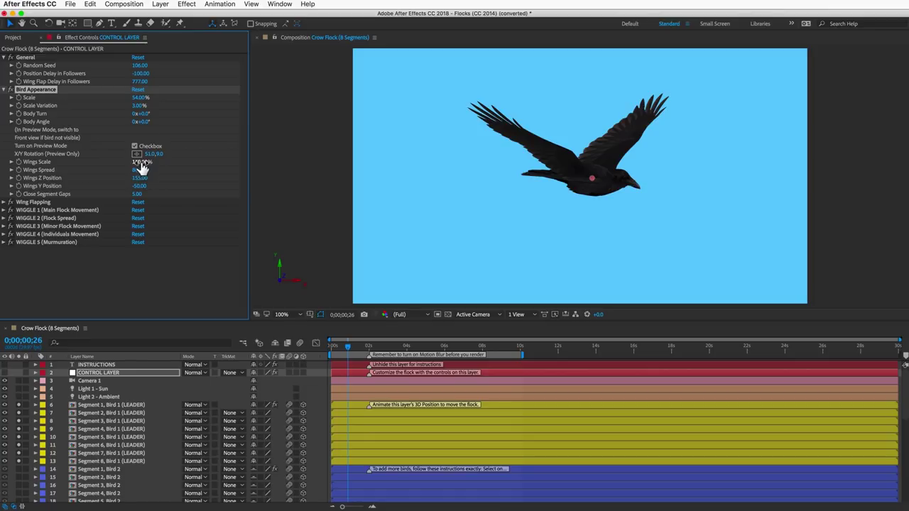
pyautogui.moveTo(142, 164); pyautogui.dragTo(146, 186)
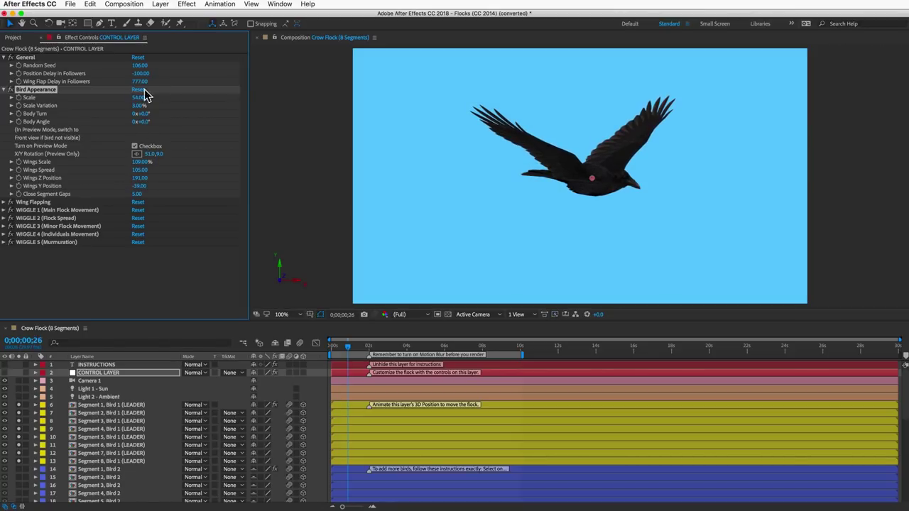
pyautogui.click(138, 90)
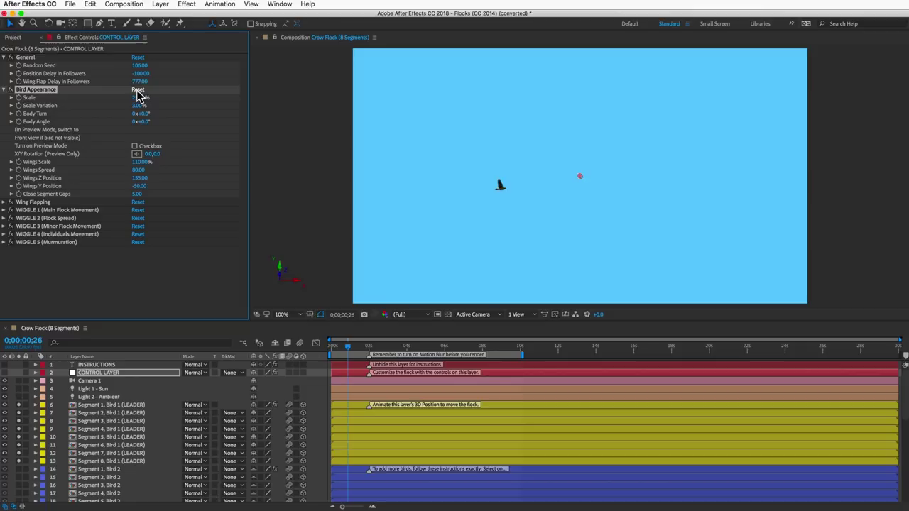
# Step: Collapse Bird Appearance, expand the Wing Flapping controls and move the time to 0;00;01;03, undoing the last change
pyautogui.click(5, 90)
pyautogui.click(30, 97)
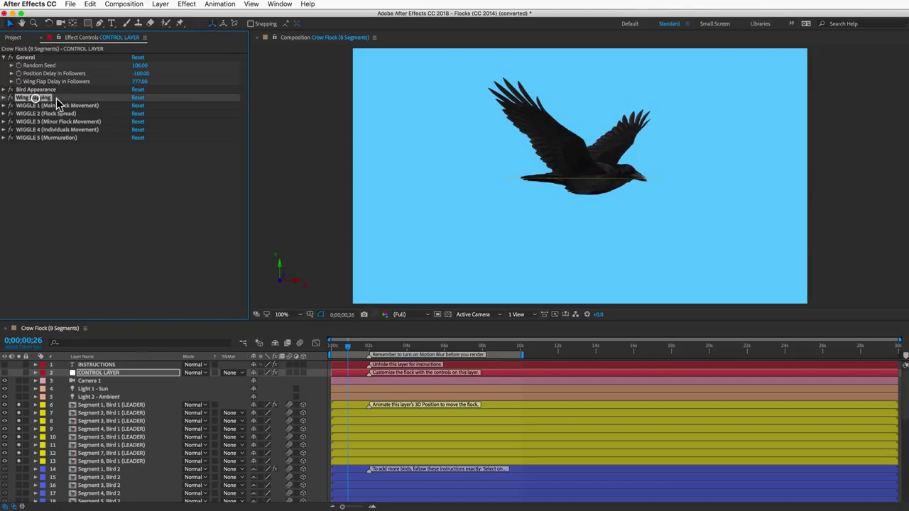
pyautogui.click(6, 97)
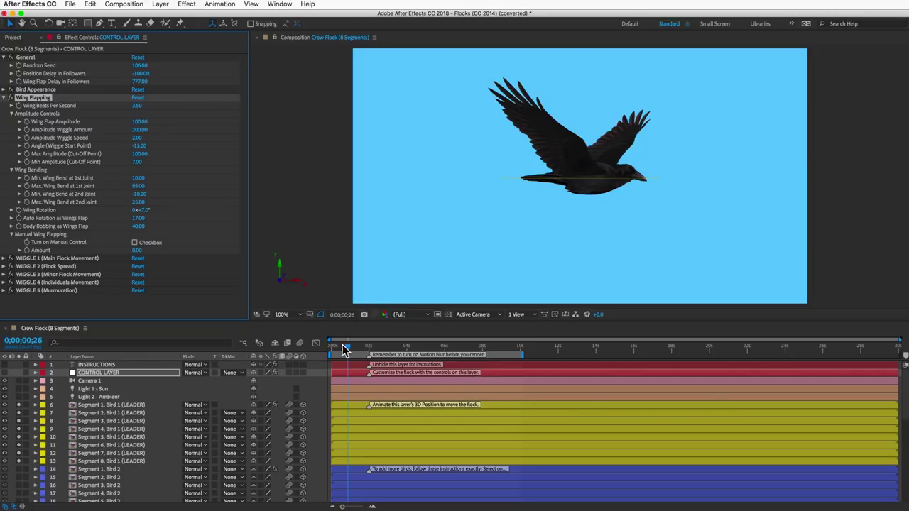
pyautogui.moveTo(346, 346); pyautogui.dragTo(351, 347)
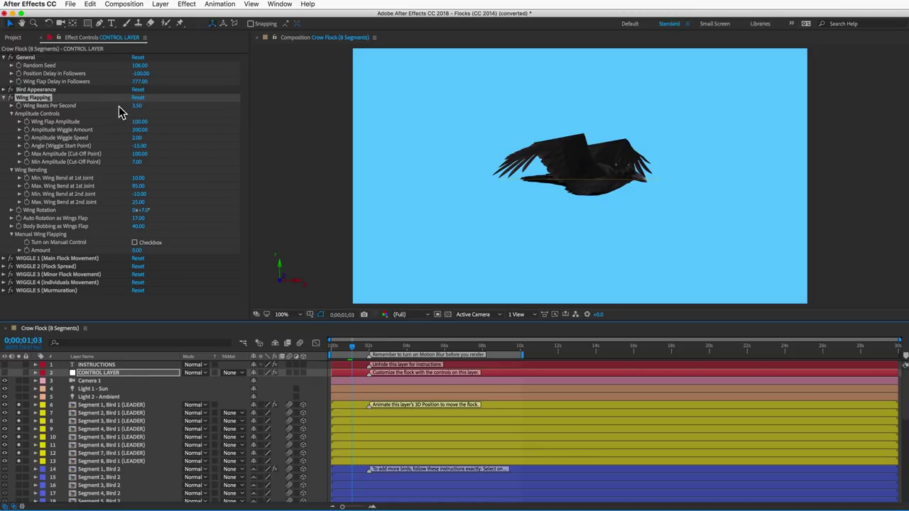
pyautogui.hotkey('ctrl', 'z')
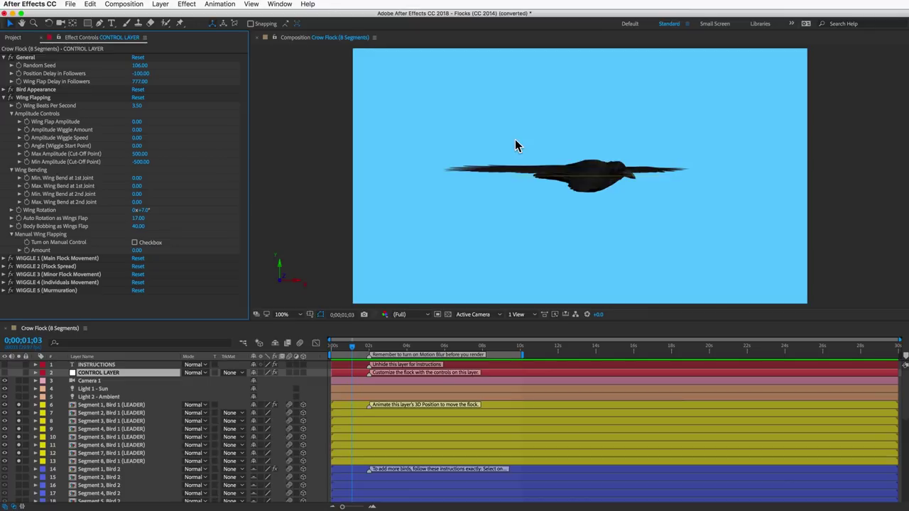
# Step: Try a Wing Flap Amplitude of 25 and play back the crow's flapping
pyautogui.click(137, 124)
pyautogui.write('25')
pyautogui.press('Return')
pyautogui.press('space')
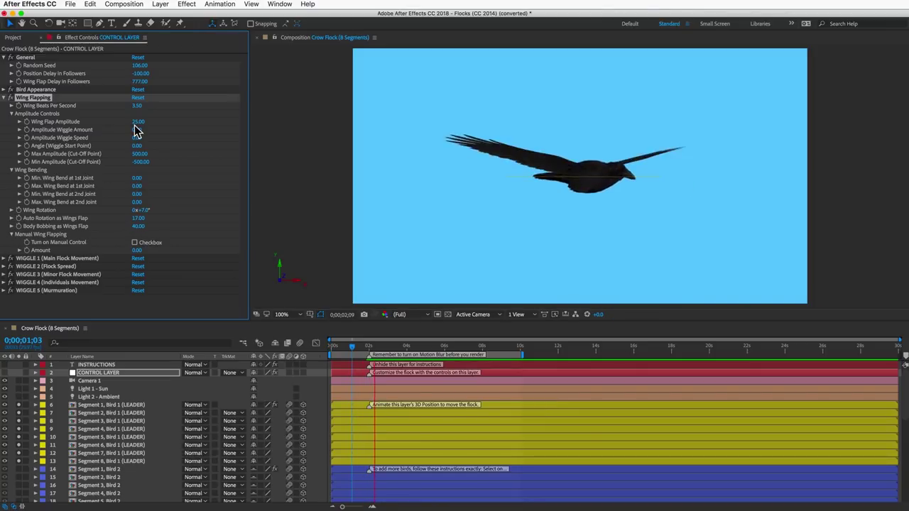
# Step: Stop playback, set the Wing Flap Amplitude to 100 and preview the flapping
pyautogui.press('space')
pyautogui.click(136, 122)
pyautogui.write('100')
pyautogui.press('Return')
pyautogui.press('space')
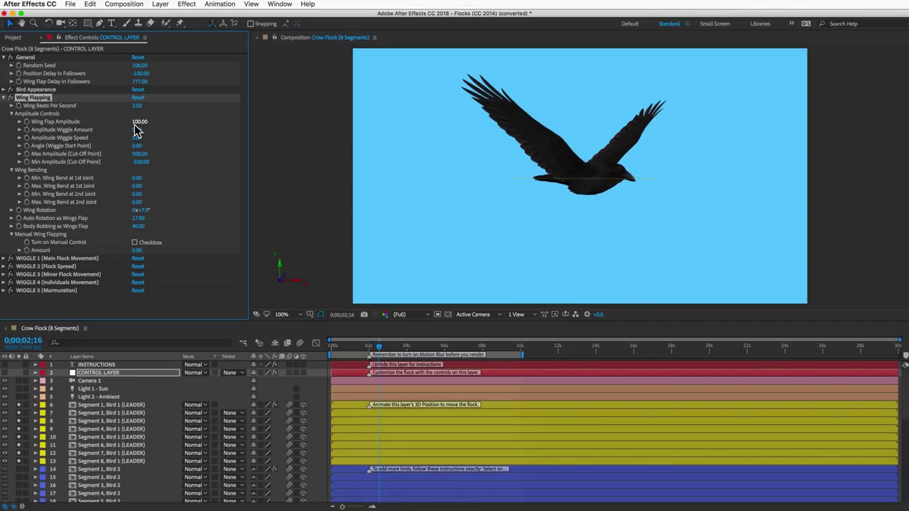
# Step: Set the Amplitude Wiggle Amount to 200 and the Amplitude Wiggle Speed to 2, and preview the flapping
pyautogui.click(139, 122)
pyautogui.click(135, 130)
pyautogui.write('200')
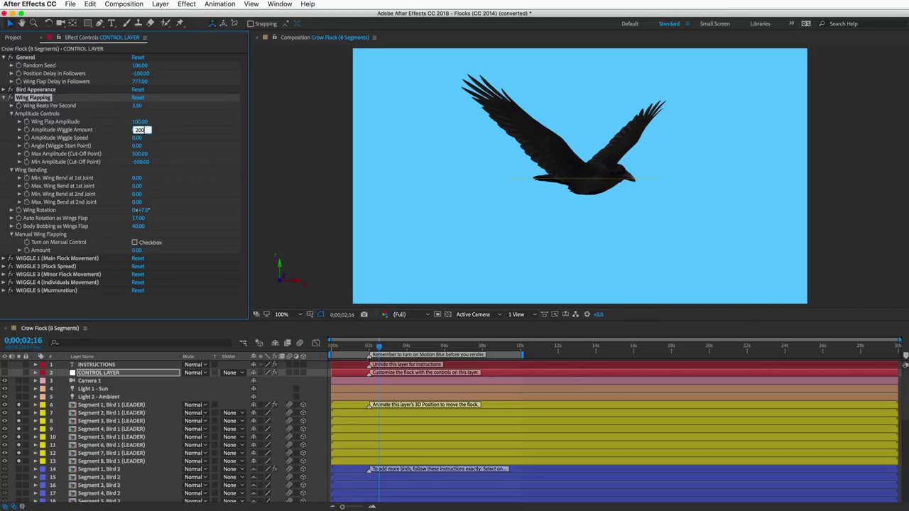
pyautogui.click(137, 138)
pyautogui.write('2')
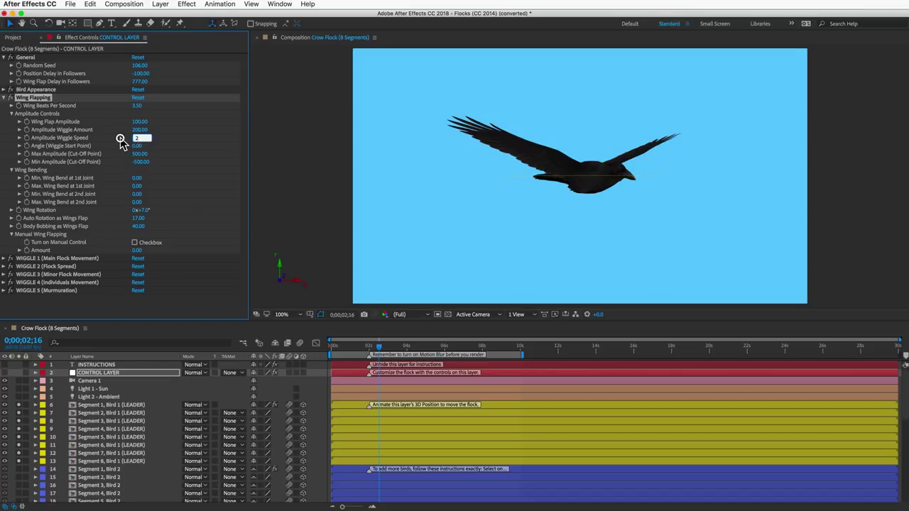
pyautogui.press('Return')
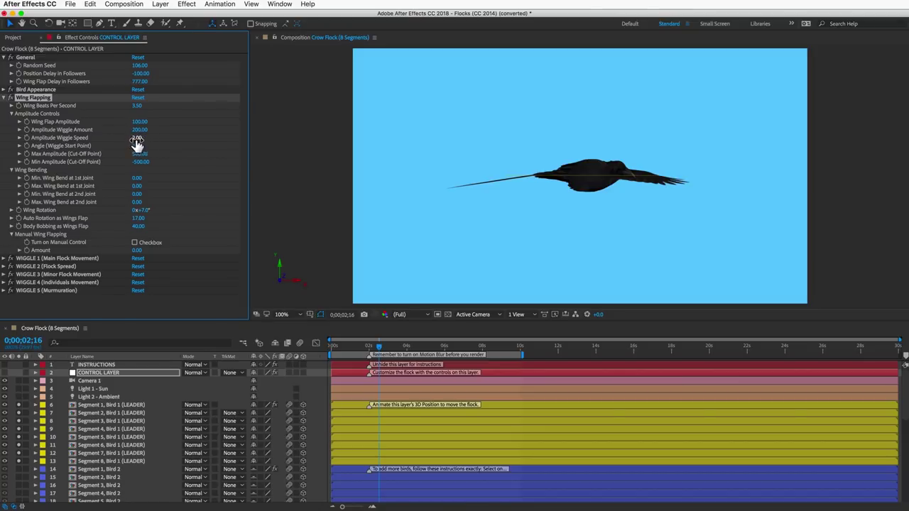
pyautogui.press('space')
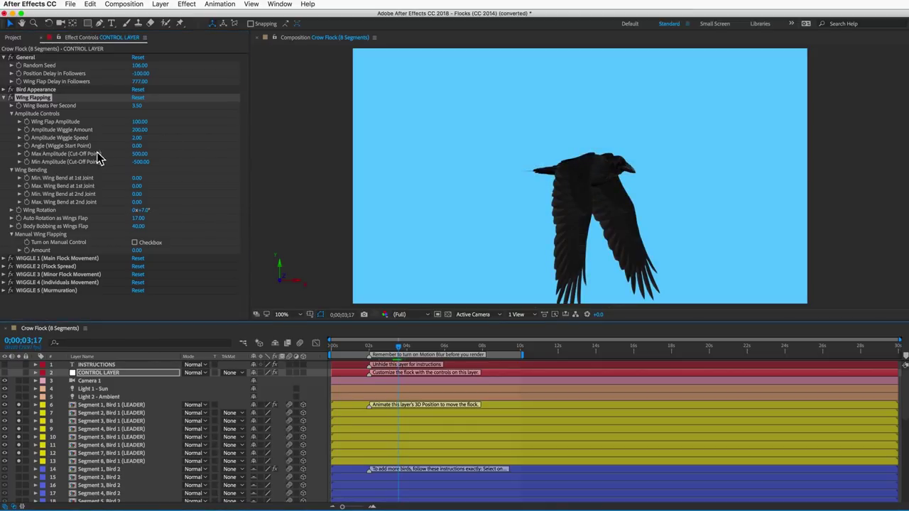
# Step: Limit the wing flapping to a Max Amplitude of 120 and a Min Amplitude of 5, and play it back
pyautogui.click(140, 154)
pyautogui.write('12')
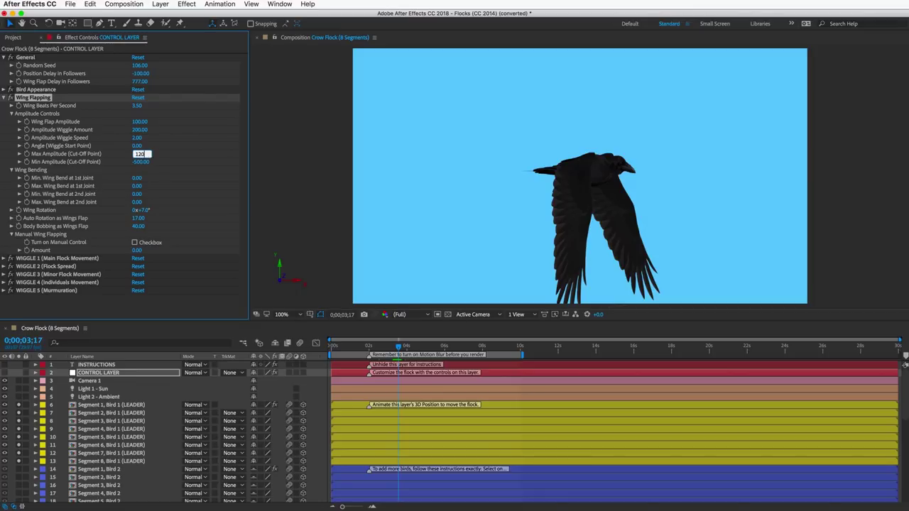
pyautogui.write('0')
pyautogui.click(142, 162)
pyautogui.write('5')
pyautogui.press('Return')
pyautogui.press('space')
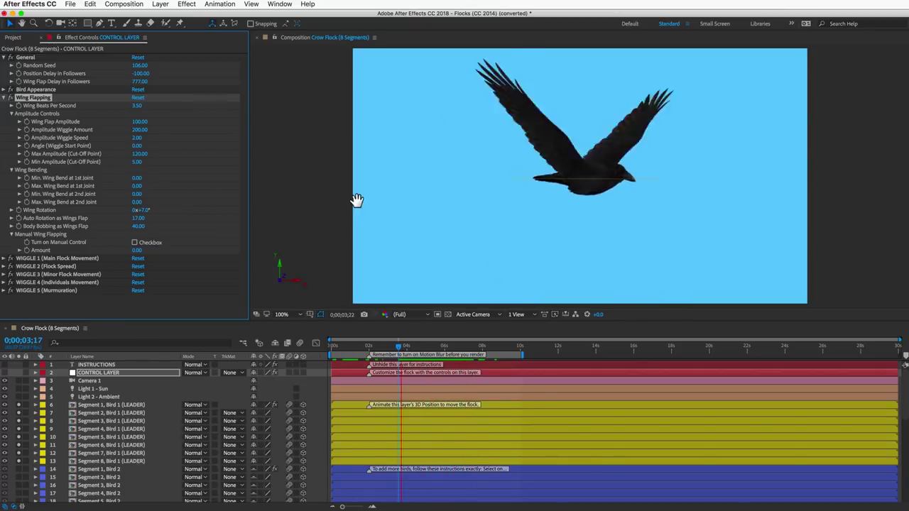
pyautogui.press('space')
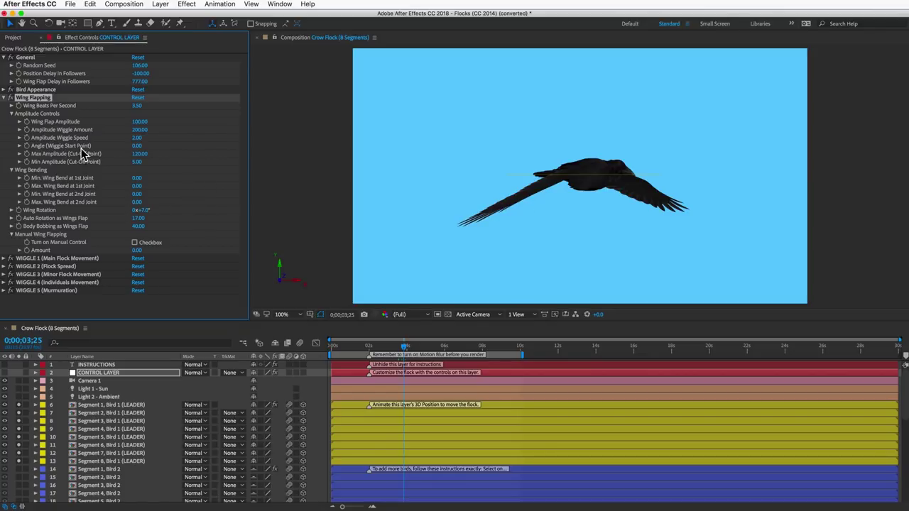
# Step: Try a Wiggle Start Point Angle of -20 with playback, and reset the Wing Flapping effect to its defaults
pyautogui.moveTo(135, 146); pyautogui.dragTo(123, 145)
pyautogui.press('space')
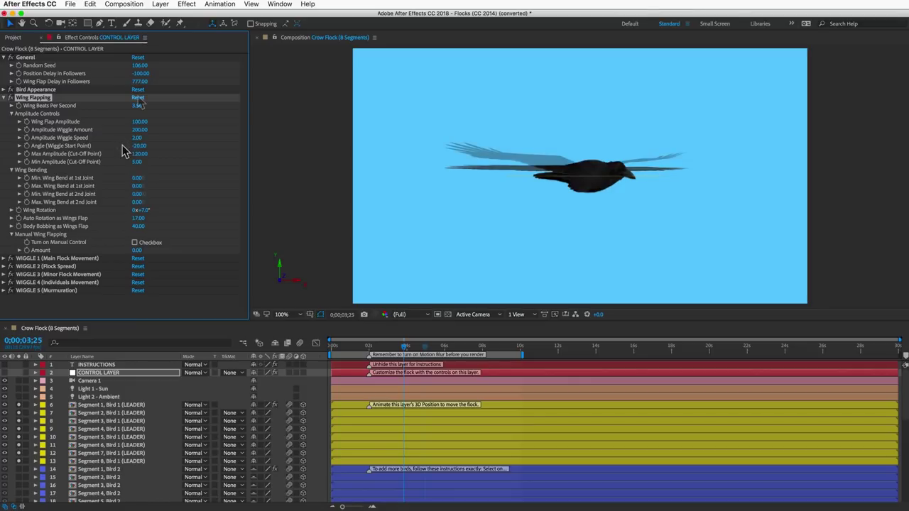
pyautogui.click(137, 97)
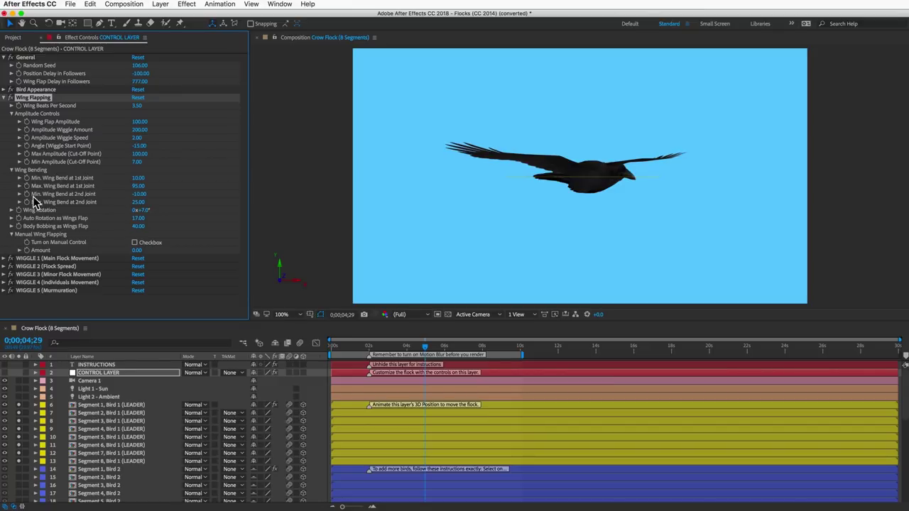
# Step: Expand Bird Appearance, set the preview X/Y Rotation to 90, 0 and try adjusting the Wing Rotation
pyautogui.click(4, 90)
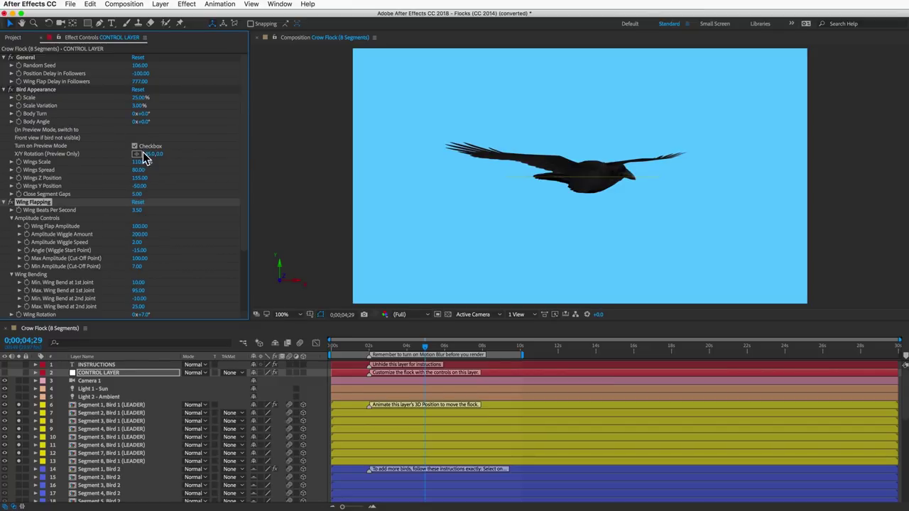
pyautogui.moveTo(149, 154); pyautogui.dragTo(163, 153)
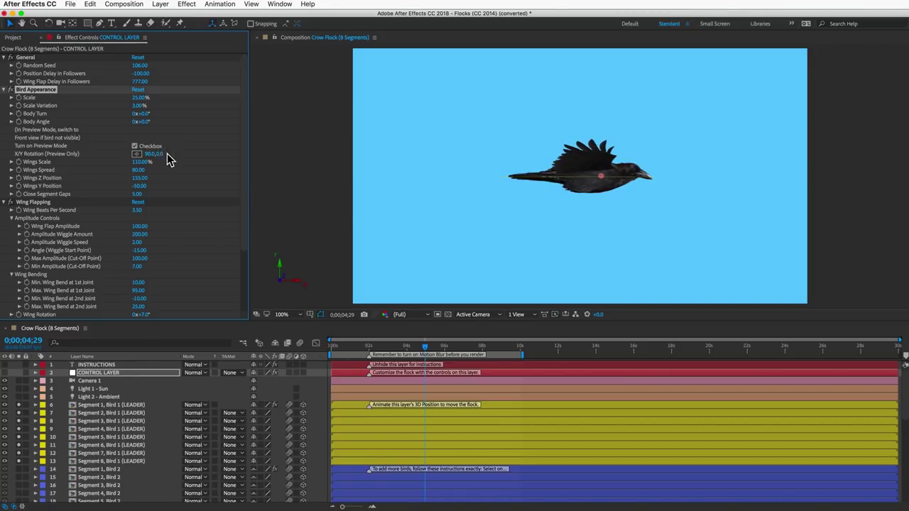
pyautogui.scroll(-3, 75, 227)
pyautogui.moveTo(139, 237)
pyautogui.mouseDown()
pyautogui.moveTo(125, 239)
pyautogui.moveTo(151, 244)
pyautogui.mouseUp()
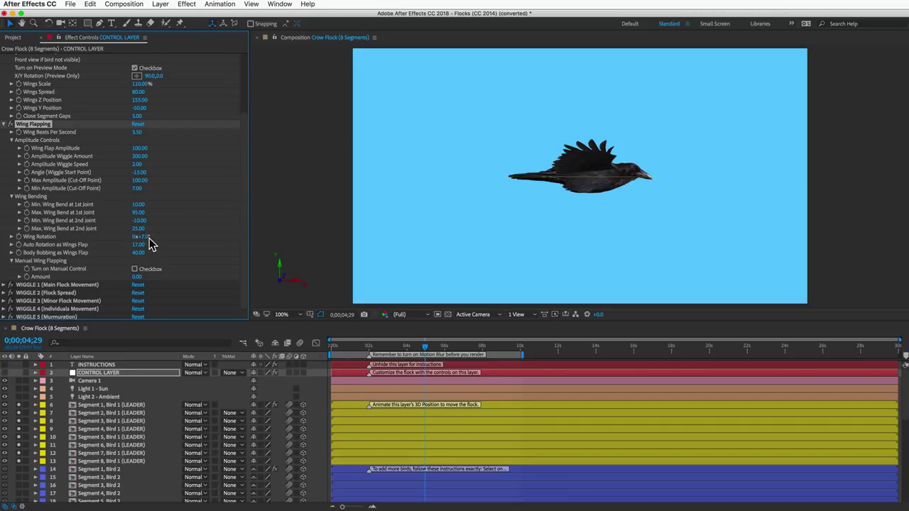
# Step: Try an Auto Rotation as Wings Flap of 43.8 and preview the crow from the side
pyautogui.moveTo(137, 245); pyautogui.dragTo(143, 245)
pyautogui.press('space')
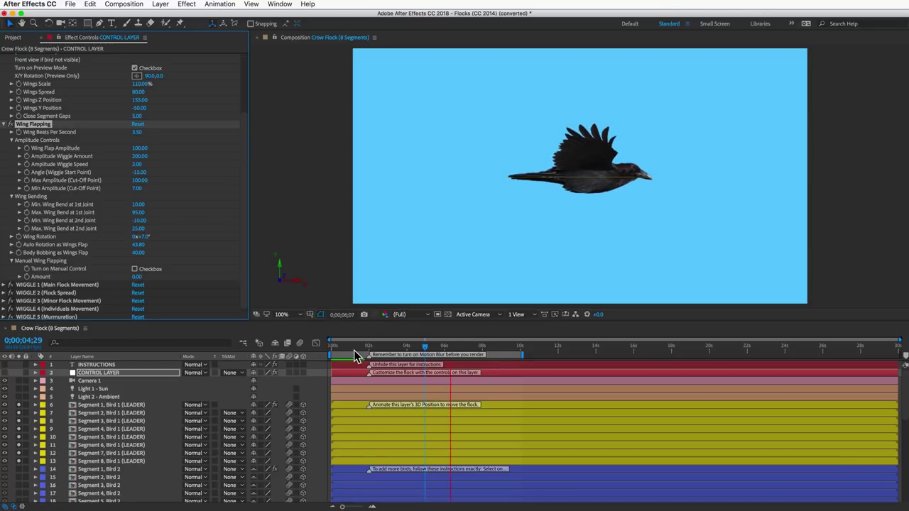
pyautogui.press('space')
pyautogui.moveTo(411, 349); pyautogui.dragTo(391, 348)
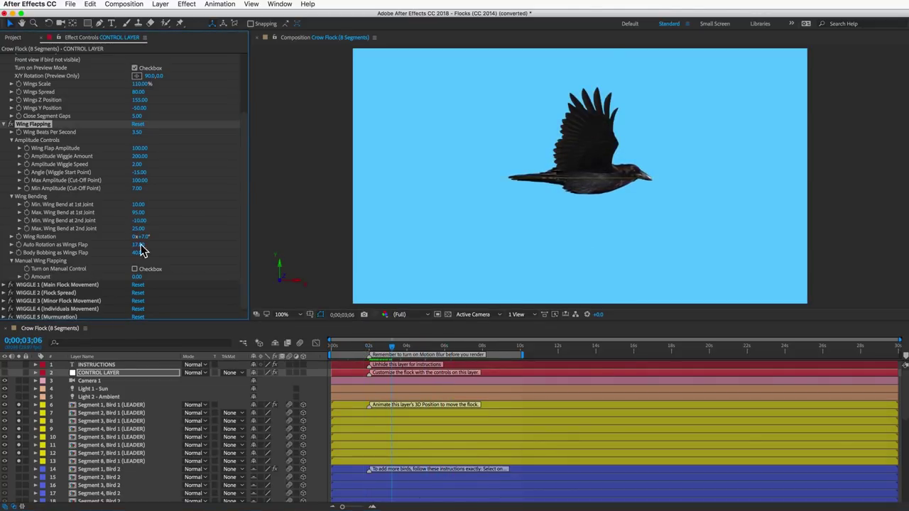
# Step: Try a Body Bobbing as Wings Flap of 230 with playback, and return it to 40
pyautogui.moveTo(138, 252); pyautogui.dragTo(228, 255)
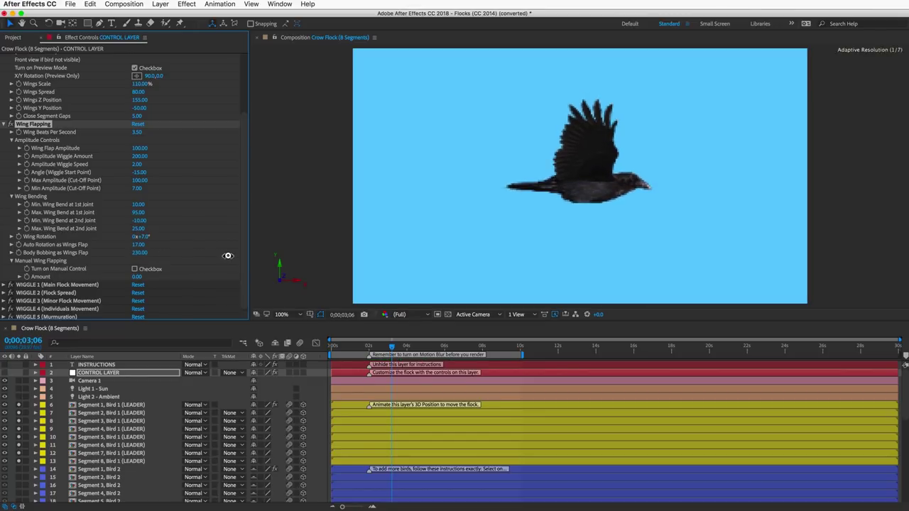
pyautogui.press('space')
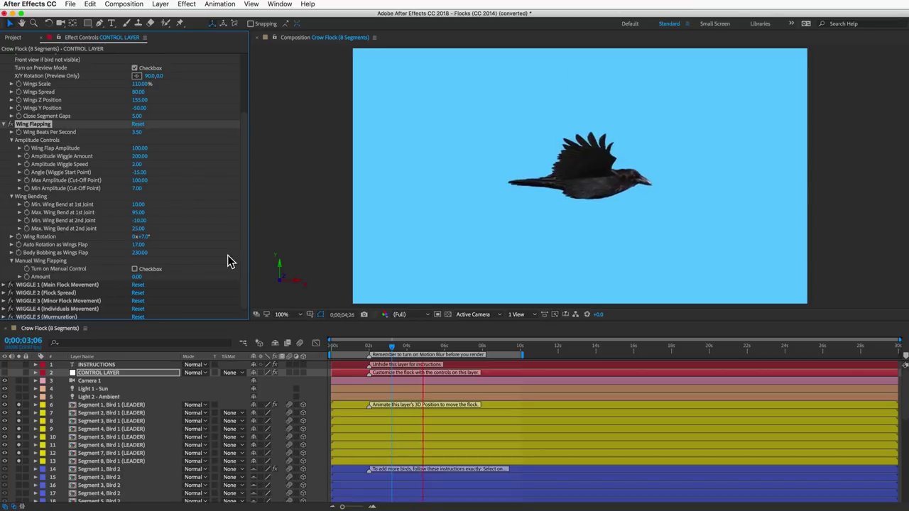
pyautogui.press('space')
pyautogui.moveTo(132, 252); pyautogui.dragTo(32, 265)
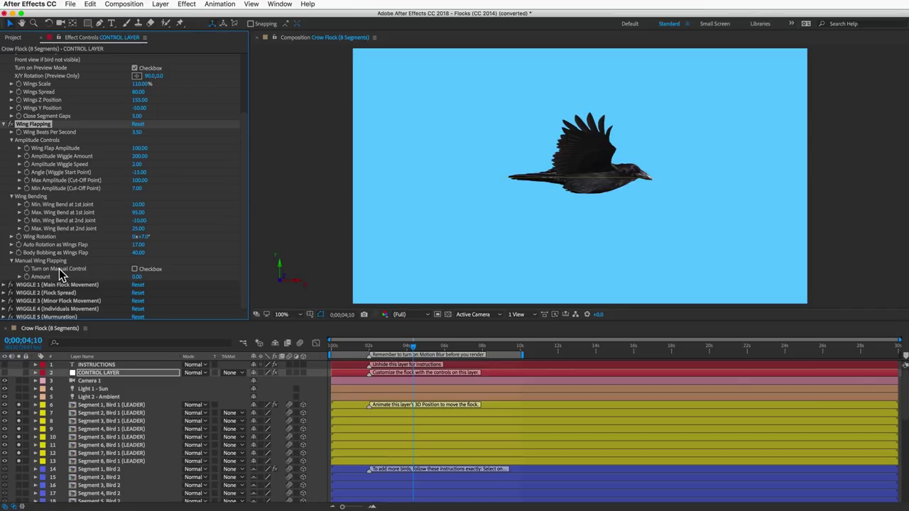
# Step: Turn on Manual Control for the wing flapping and vary its Amount
pyautogui.click(135, 269)
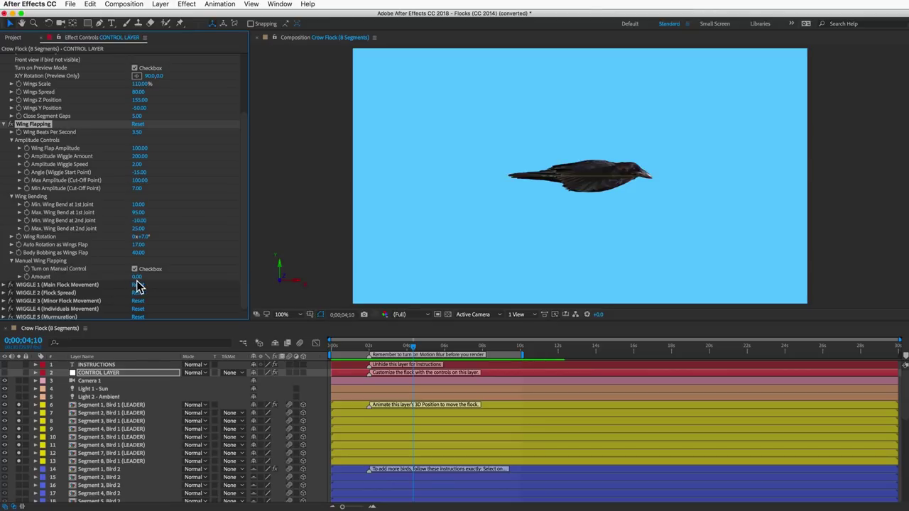
pyautogui.moveTo(137, 277)
pyautogui.mouseDown()
pyautogui.moveTo(124, 277)
pyautogui.moveTo(155, 282)
pyautogui.moveTo(122, 279)
pyautogui.moveTo(140, 283)
pyautogui.mouseUp()
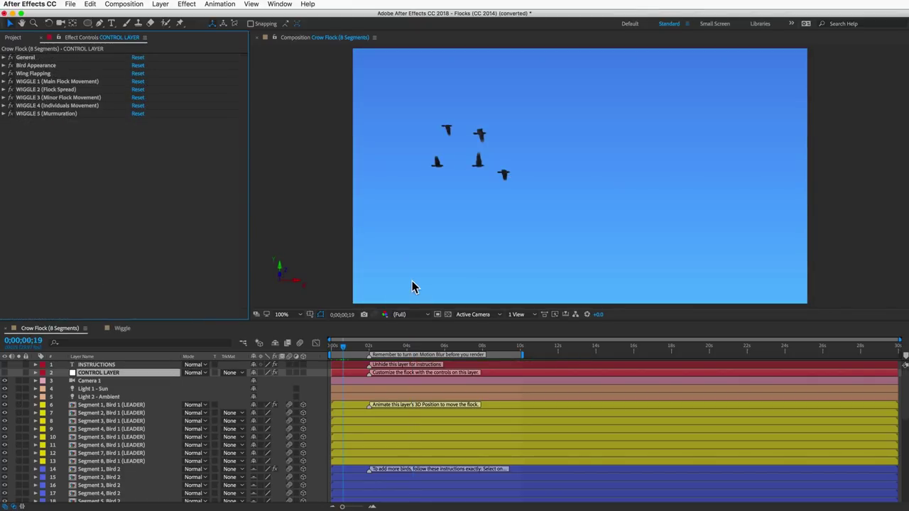
# Step: Select the five WIGGLE effects on the control layer, and reveal and hide the Position property of Segment 1, Bird 1 (LEADER)
pyautogui.click(82, 82)
pyautogui.keyDown('shift'); pyautogui.click(58, 114); pyautogui.keyUp('shift')
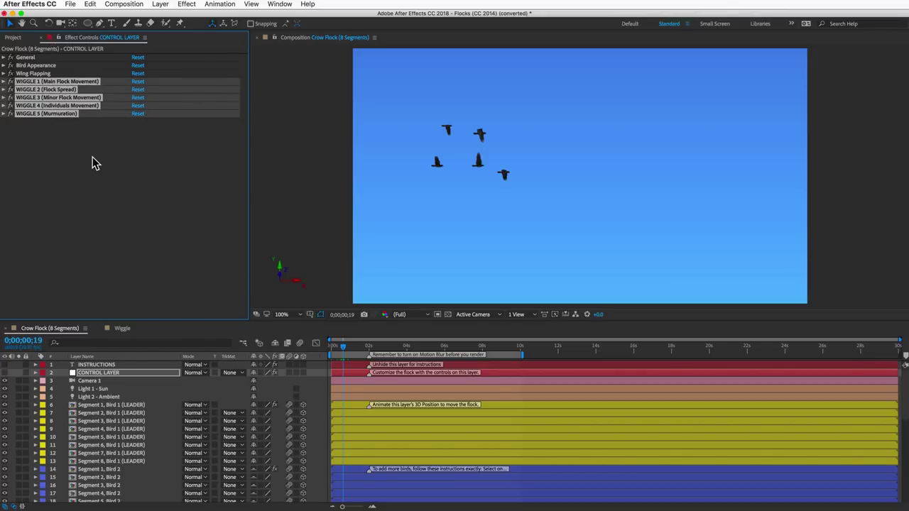
pyautogui.click(108, 405)
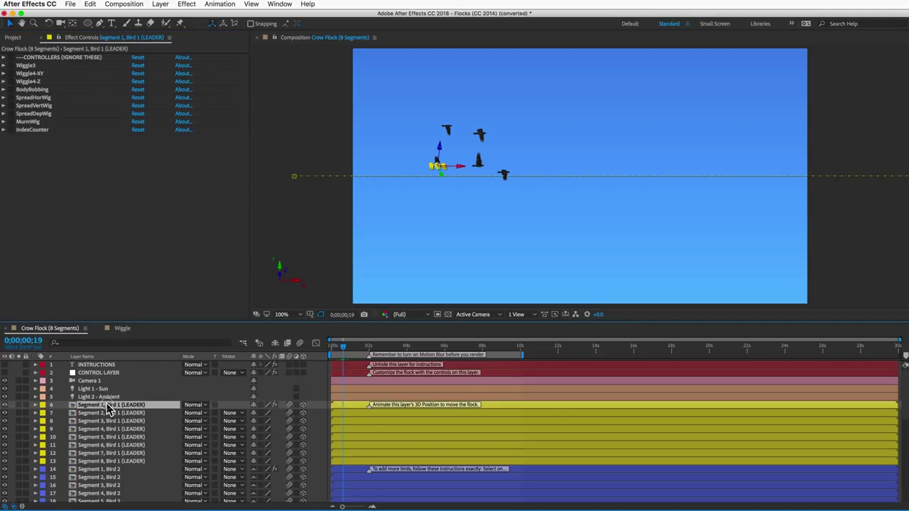
pyautogui.press('p')
pyautogui.press('p')
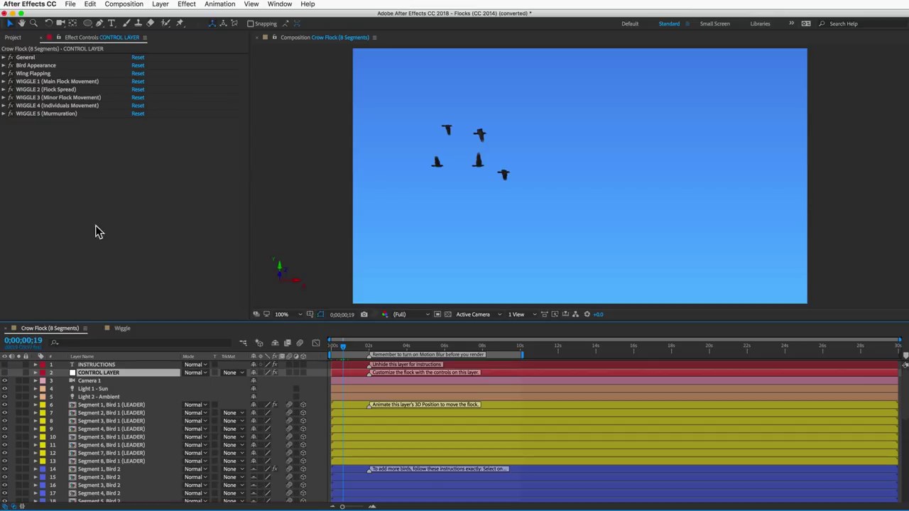
# Step: Select the WIGGLE 1 and WIGGLE 5 (Murmuration) effects in turn and open the Wiggle composition
pyautogui.click(42, 83)
pyautogui.click(42, 114)
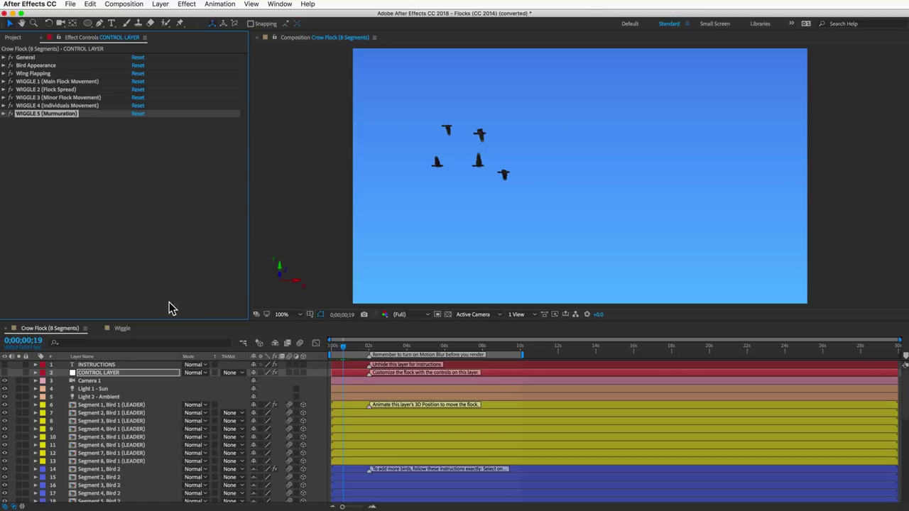
pyautogui.click(122, 328)
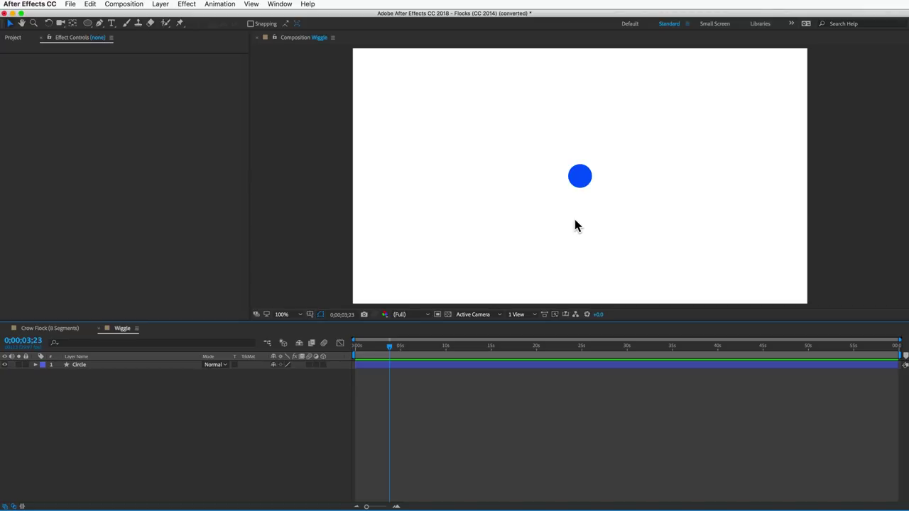
# Step: Add the expression wiggle(2,500) to the Circle layer's Position and play the composition from the start
pyautogui.click(138, 369)
pyautogui.press('p')
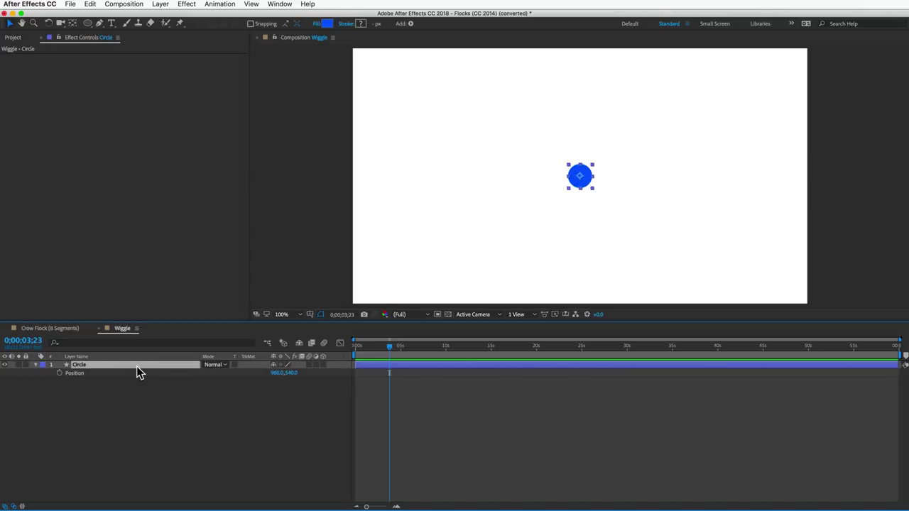
pyautogui.keyDown('alt'); pyautogui.click(59, 373); pyautogui.keyUp('alt')
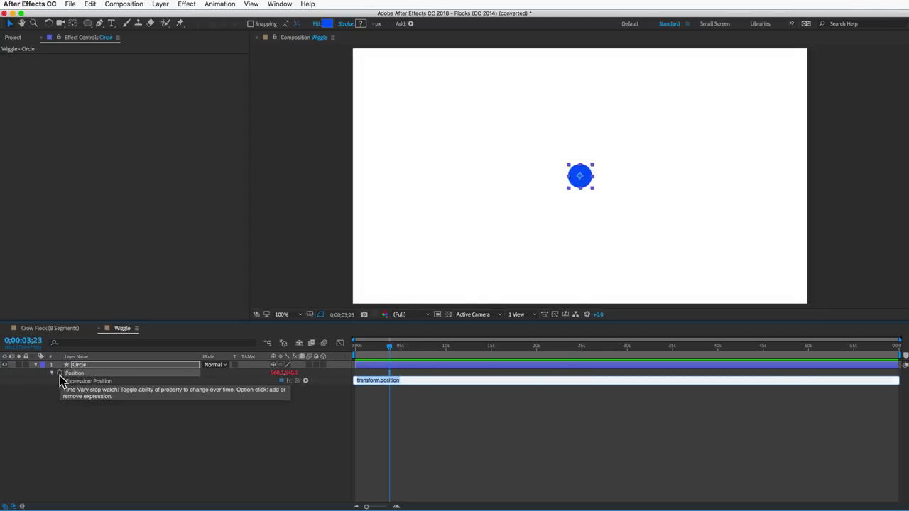
pyautogui.write('wiggle(')
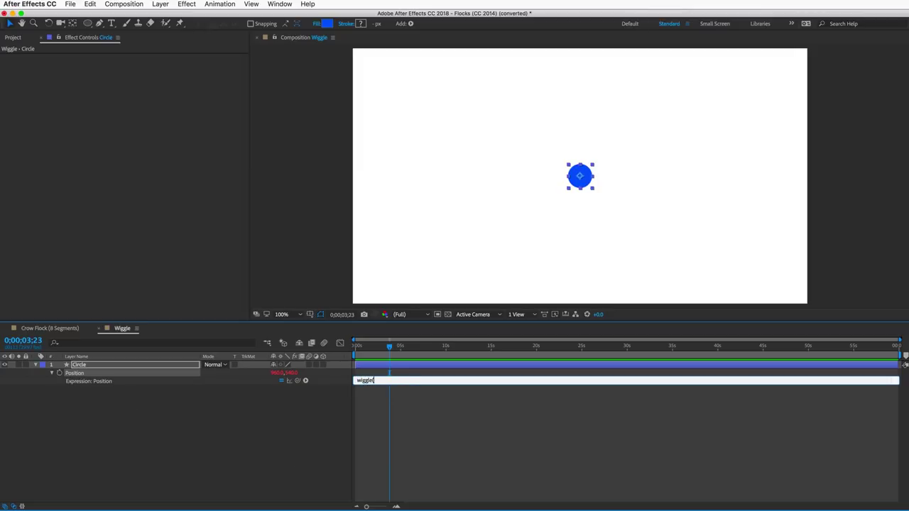
pyautogui.write('2,500)')
pyautogui.click(258, 442)
pyautogui.press('Home')
pyautogui.press('space')
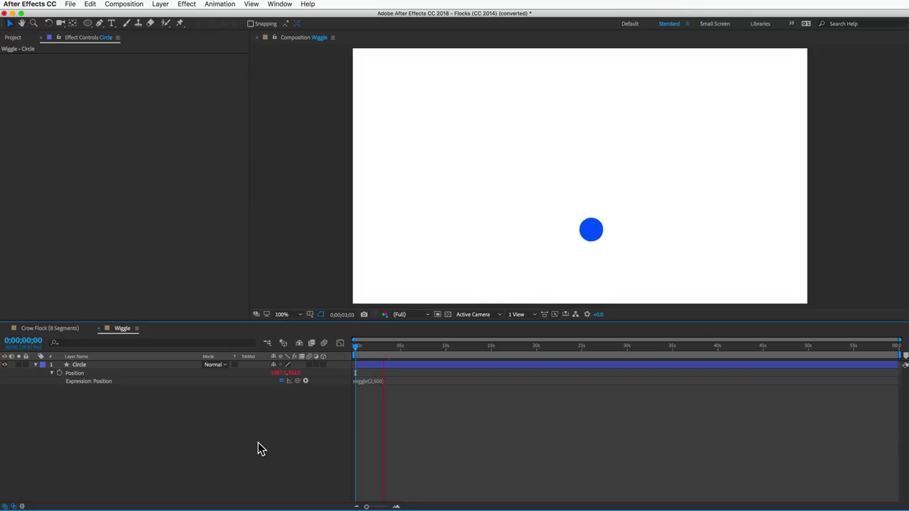
pyautogui.press('space')
# Step: Change the Circle's Position expression to wiggle(0.5,500) and play back the slower movement
pyautogui.click(377, 383)
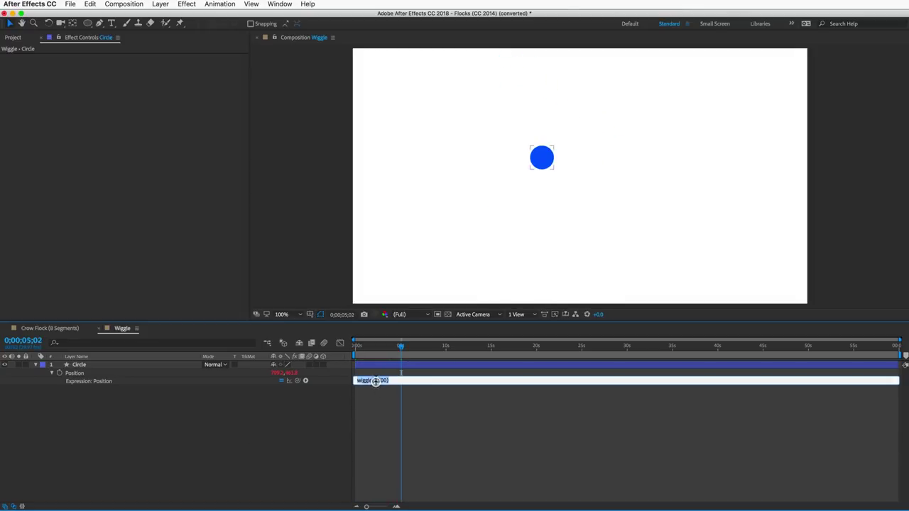
pyautogui.press('BackSpace')
pyautogui.press('BackSpace')
pyautogui.write('0.5,')
pyautogui.click(274, 423)
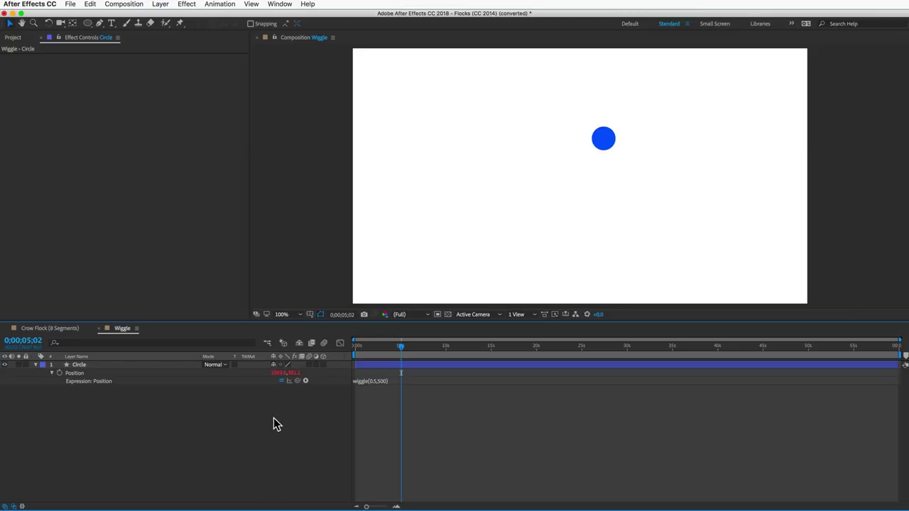
pyautogui.press('space')
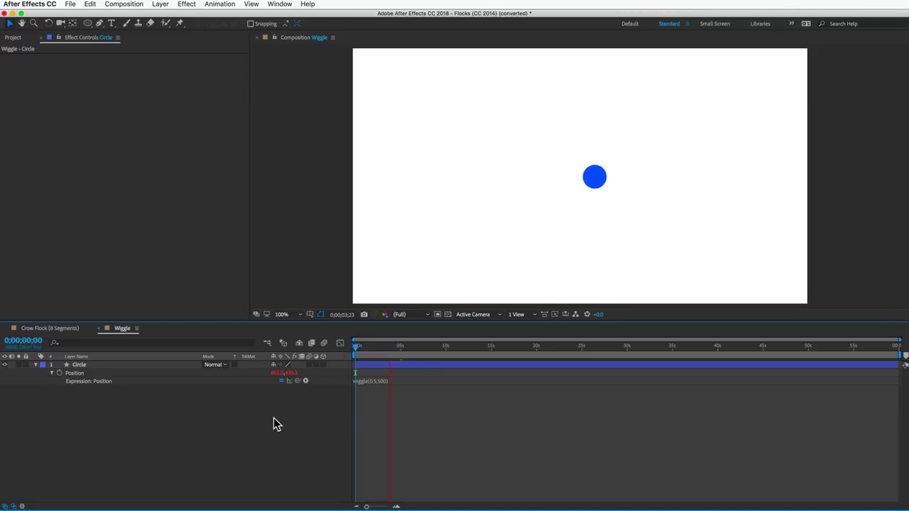
pyautogui.press('space')
# Step: Add the expression wiggle(20,30) to the Circle layer's Anchor Point and play back the combined movement
pyautogui.click(79, 365)
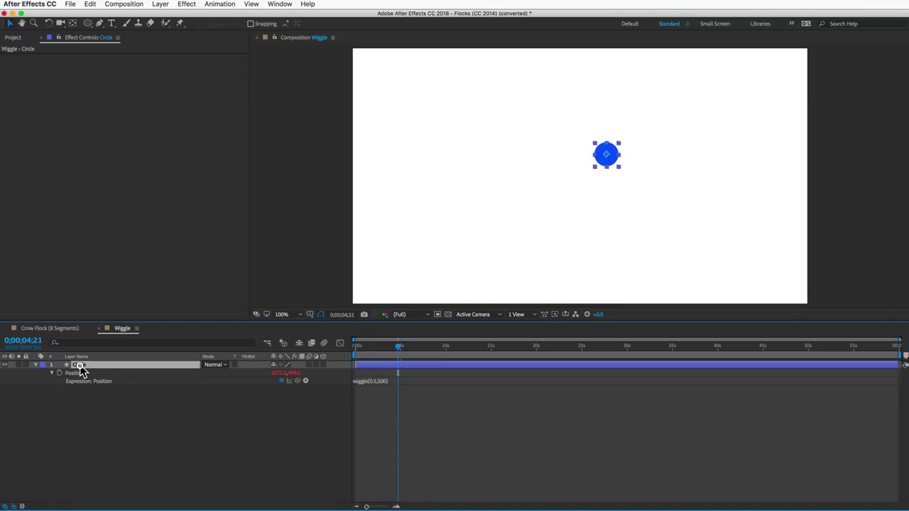
pyautogui.hotkey('shift', 'a')
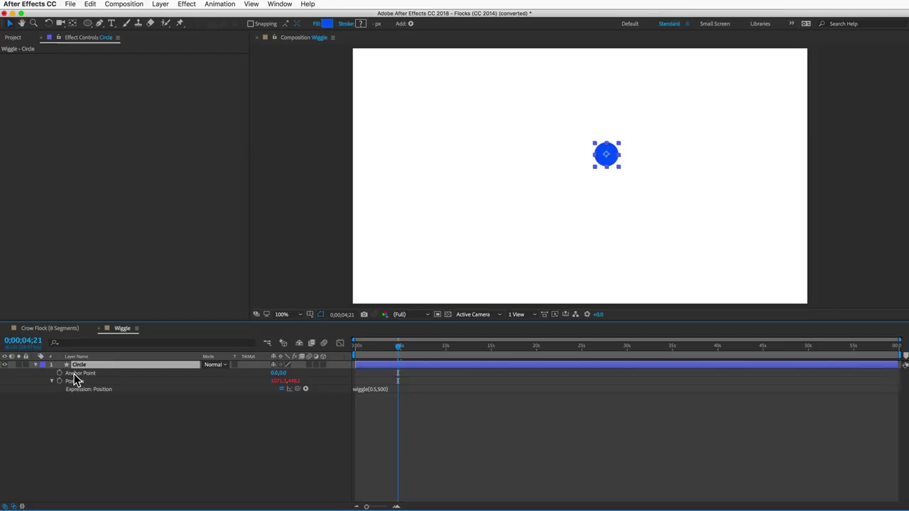
pyautogui.keyDown('alt'); pyautogui.click(60, 373); pyautogui.keyUp('alt')
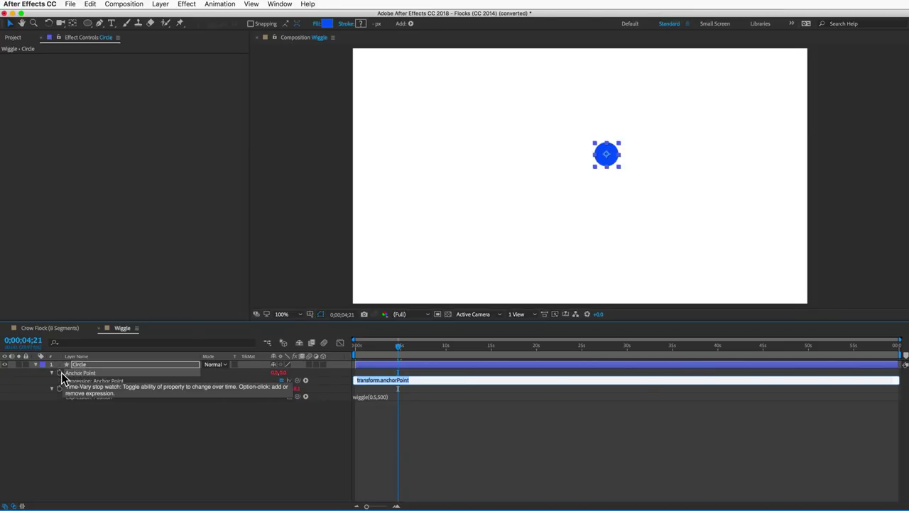
pyautogui.write('wiggle(20,30)')
pyautogui.click(203, 453)
pyautogui.press('space')
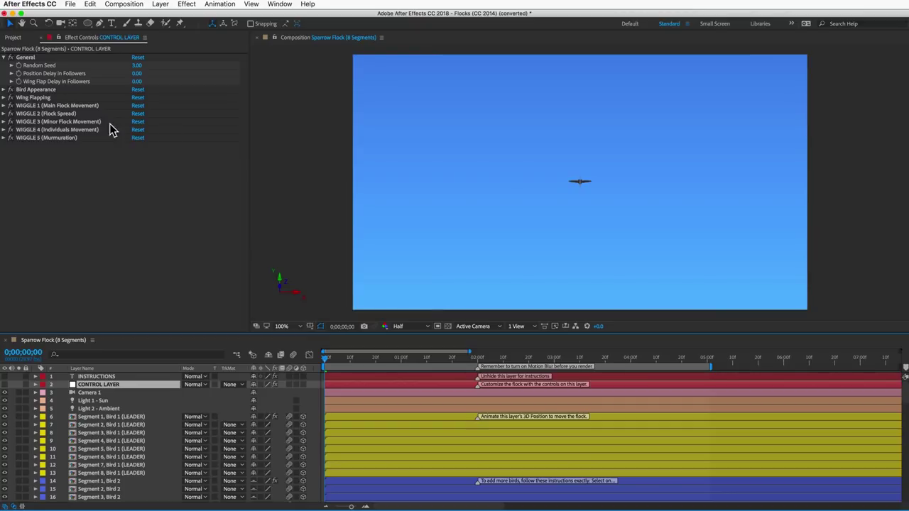
# Step: In WIGGLE 1 (Main Flock Movement), set the wiggle amounts to 5000 horizontal, 1000 vertical and 2000 depth
pyautogui.click(64, 105)
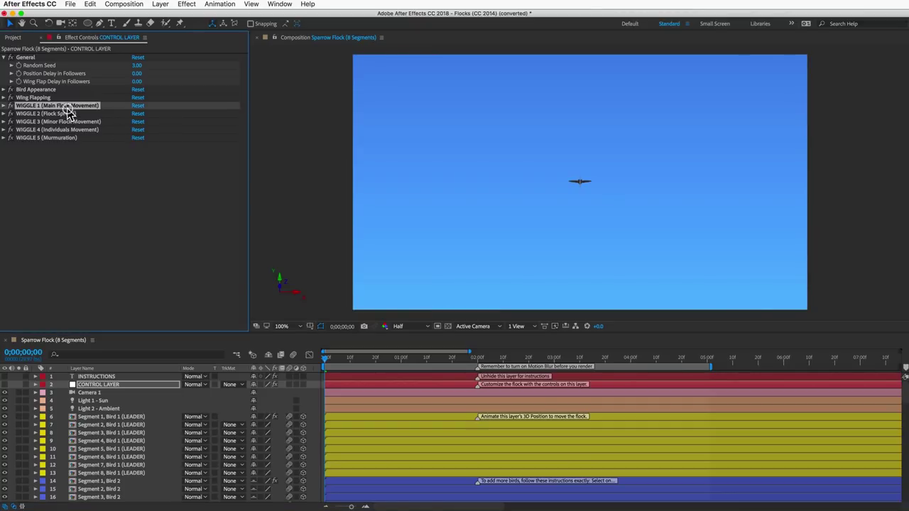
pyautogui.click(4, 105)
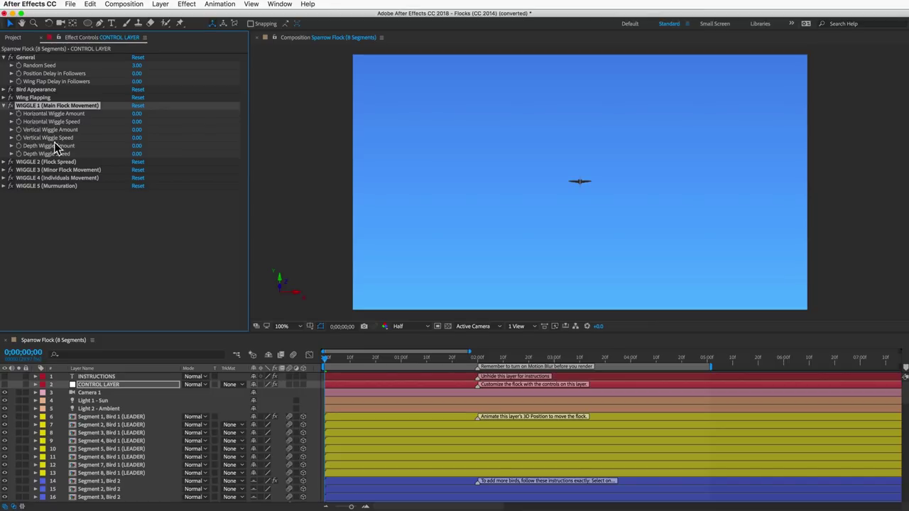
pyautogui.click(138, 115)
pyautogui.write('5000')
pyautogui.press('Return')
pyautogui.click(138, 130)
pyautogui.write('1000')
pyautogui.press('Return')
pyautogui.click(138, 145)
pyautogui.write('2000')
pyautogui.press('Return')
# Step: Set the WIGGLE 1 speeds to 0.5 for depth, 0.5 for vertical and 0.4 for horizontal, and play back the flight
pyautogui.click(138, 154)
pyautogui.write('.5')
pyautogui.press('Return')
pyautogui.click(138, 138)
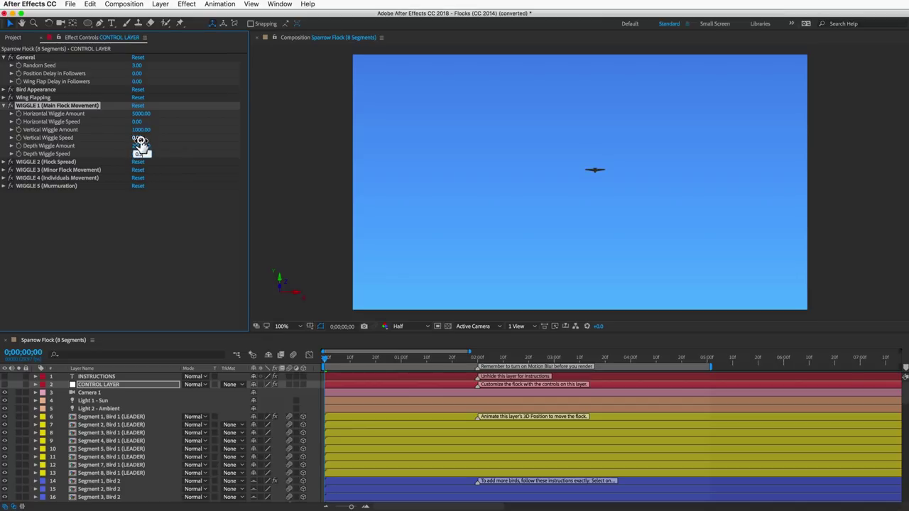
pyautogui.write('.5')
pyautogui.press('Return')
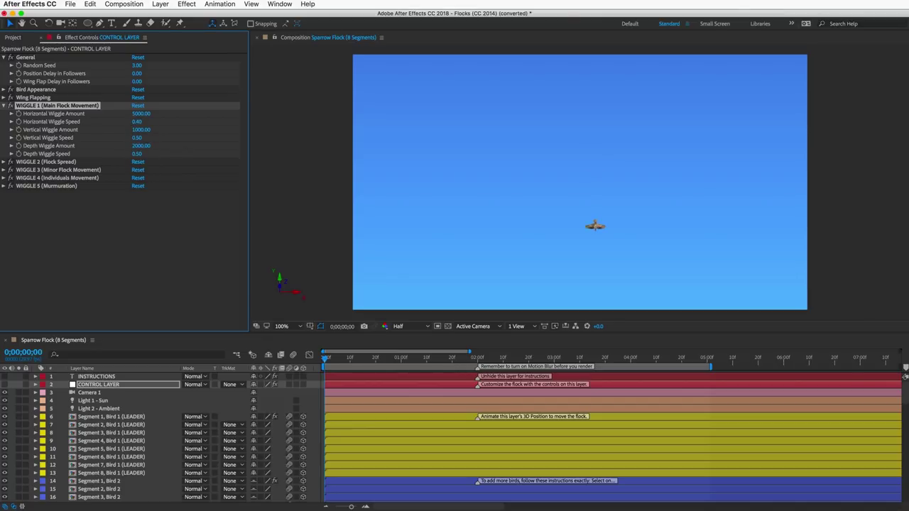
pyautogui.press('space')
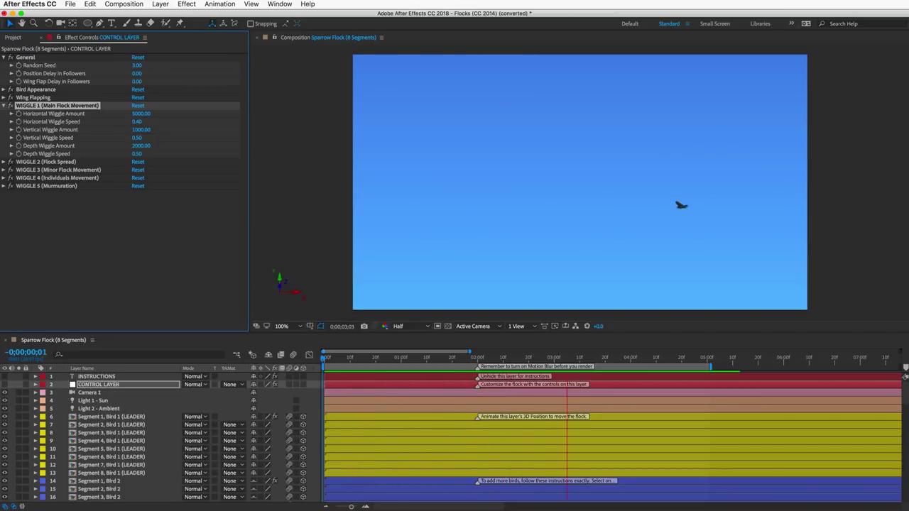
pyautogui.press('space')
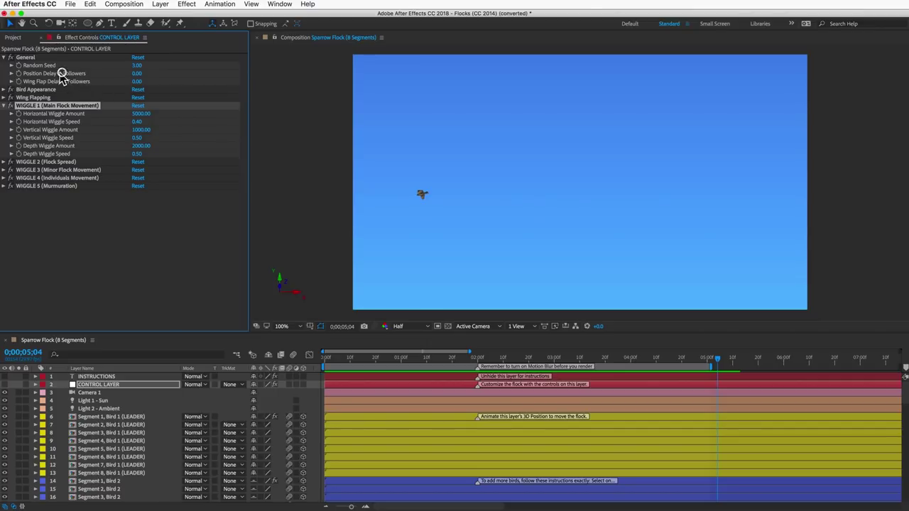
# Step: Set Position Delay in Followers to 100, play back the flock, and try a lower delay
pyautogui.moveTo(136, 73); pyautogui.dragTo(184, 78)
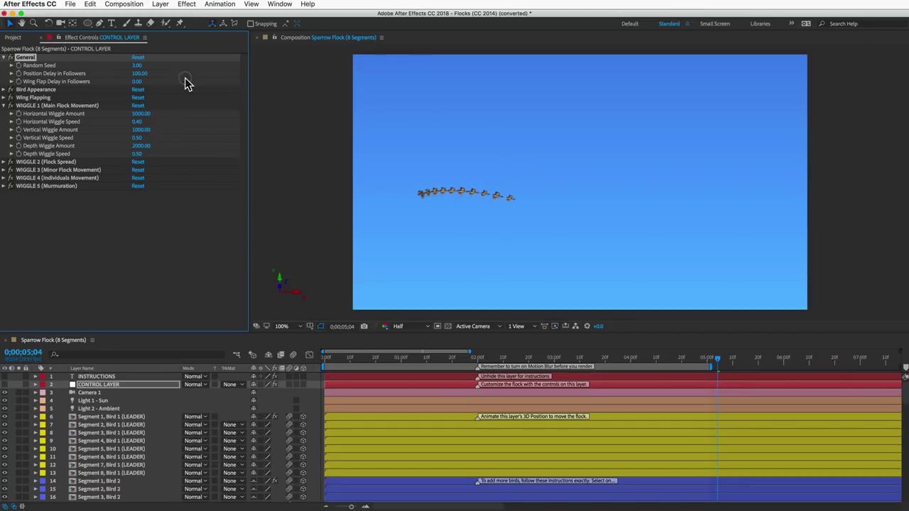
pyautogui.press('space')
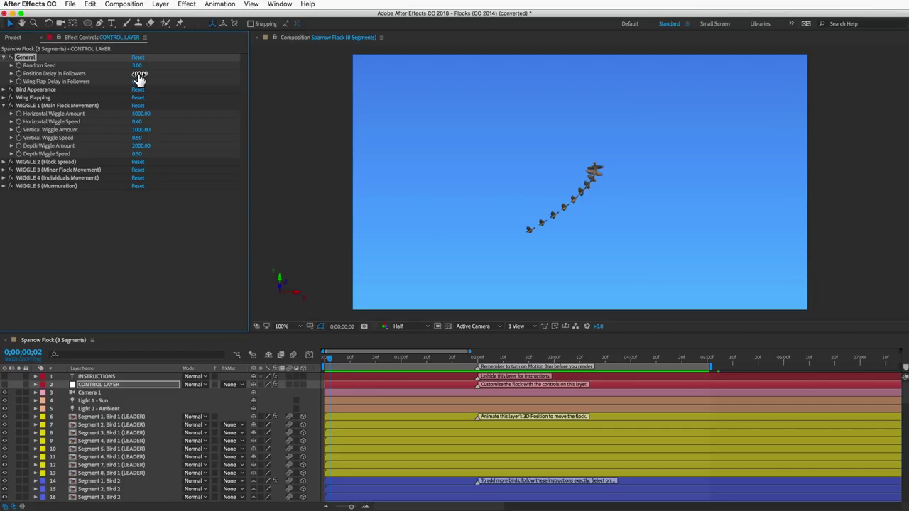
pyautogui.moveTo(139, 76); pyautogui.dragTo(47, 81)
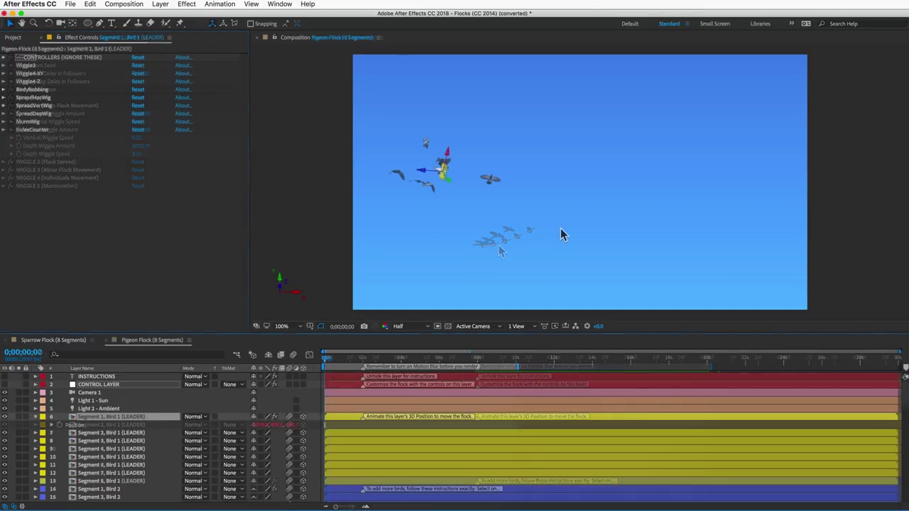
# Step: Keyframe the pigeon leader's Position (Segment 1, Bird 1) from the start to an X of 8135.4 at 0;00;01;29, and play it back
pyautogui.press('p')
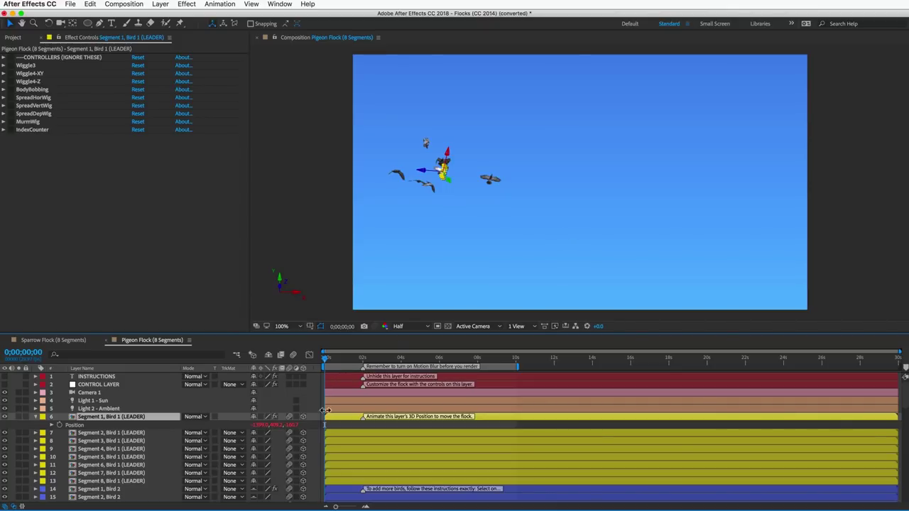
pyautogui.click(59, 426)
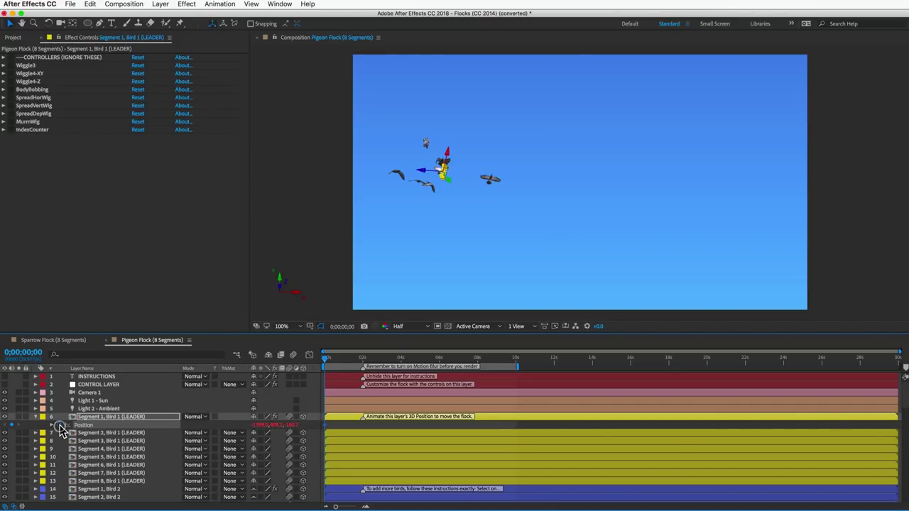
pyautogui.click(362, 359)
pyautogui.moveTo(362, 362); pyautogui.dragTo(364, 361)
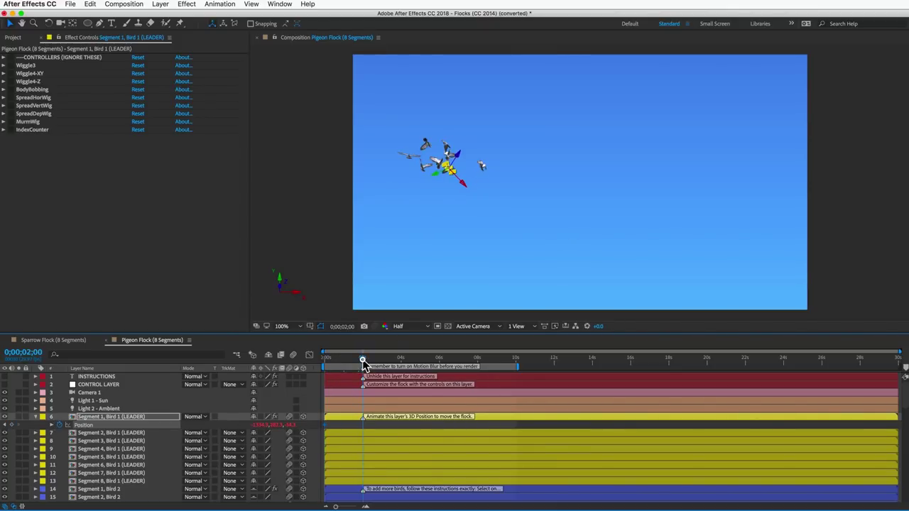
pyautogui.click(259, 425)
pyautogui.write('8135.4')
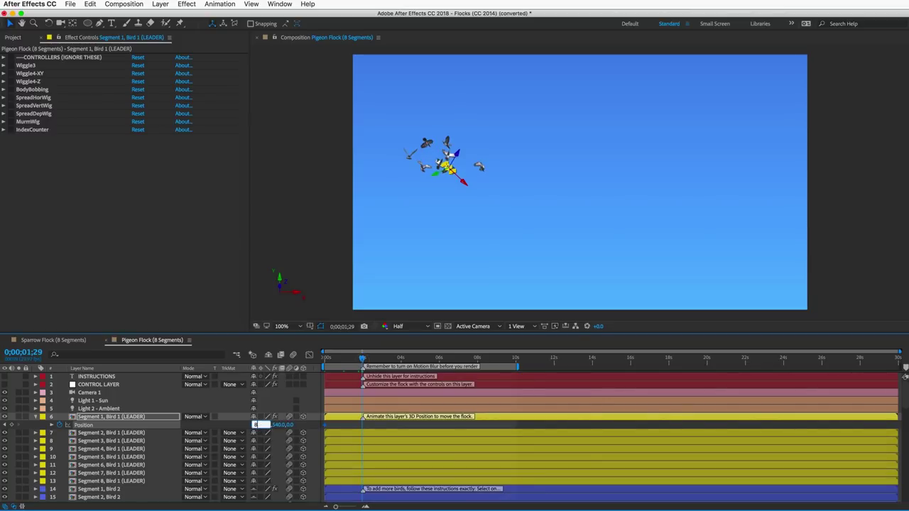
pyautogui.press('Return')
pyautogui.moveTo(365, 367); pyautogui.dragTo(315, 355)
pyautogui.press('space')
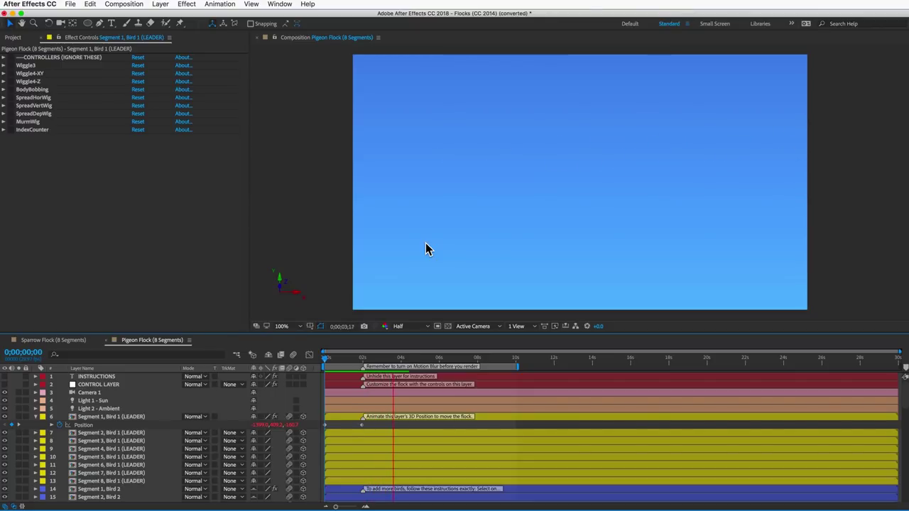
pyautogui.press('space')
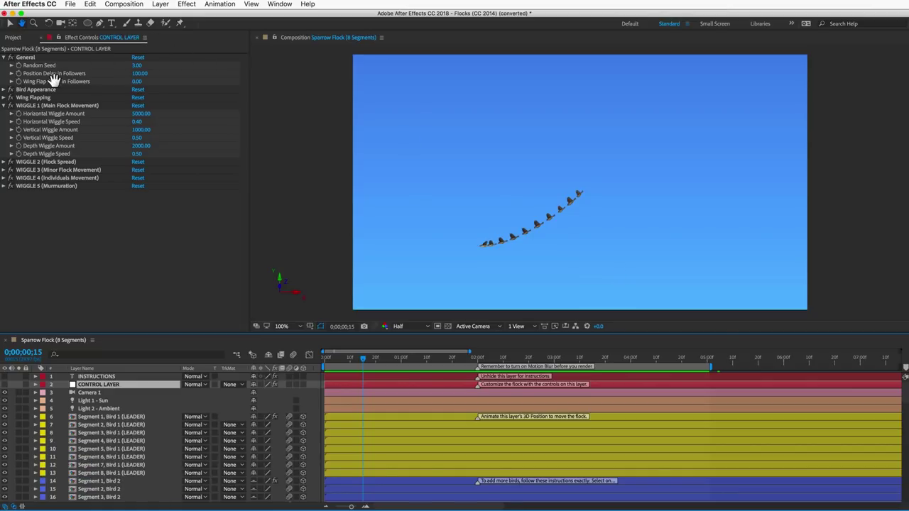
# Step: Try a Wing Flap Delay in Followers of 50 on the sparrow flock with playback
pyautogui.press('v')
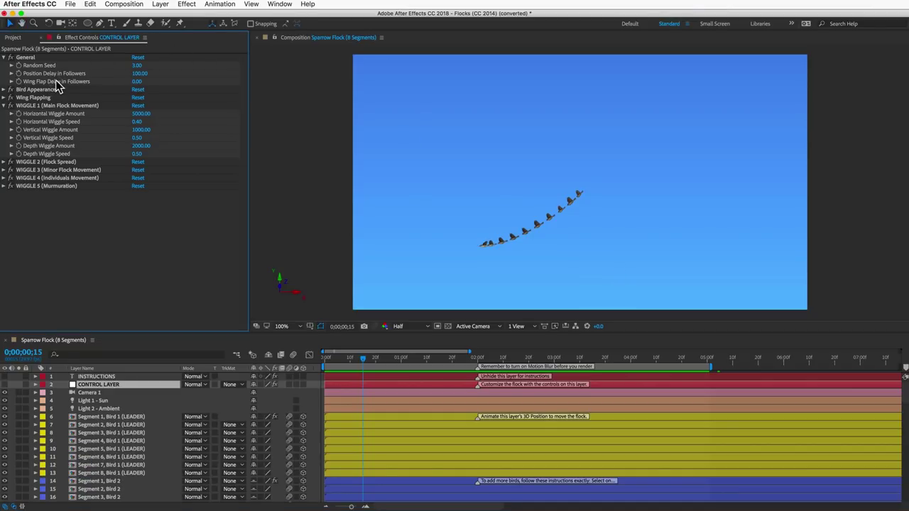
pyautogui.click(137, 82)
pyautogui.press('Return')
pyautogui.press('space')
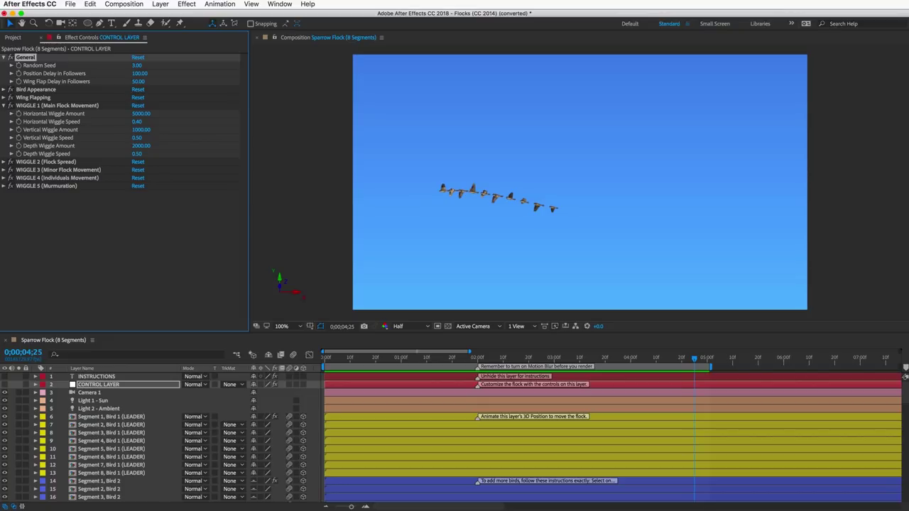
# Step: Set the sparrow flock's Wing Flap Delay in Followers to 3333
pyautogui.click(142, 82)
pyautogui.write('3333')
pyautogui.press('Return')
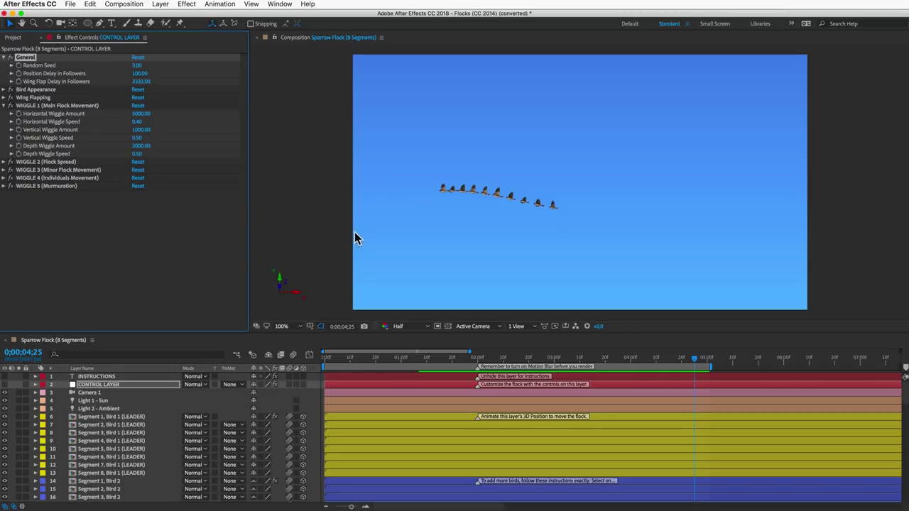
# Step: In WIGGLE 2 (Flock Spread), set Horizontal Spread to 800, Vertical Spread to 700 and Depth Spread to 700
pyautogui.click(5, 105)
pyautogui.click(5, 113)
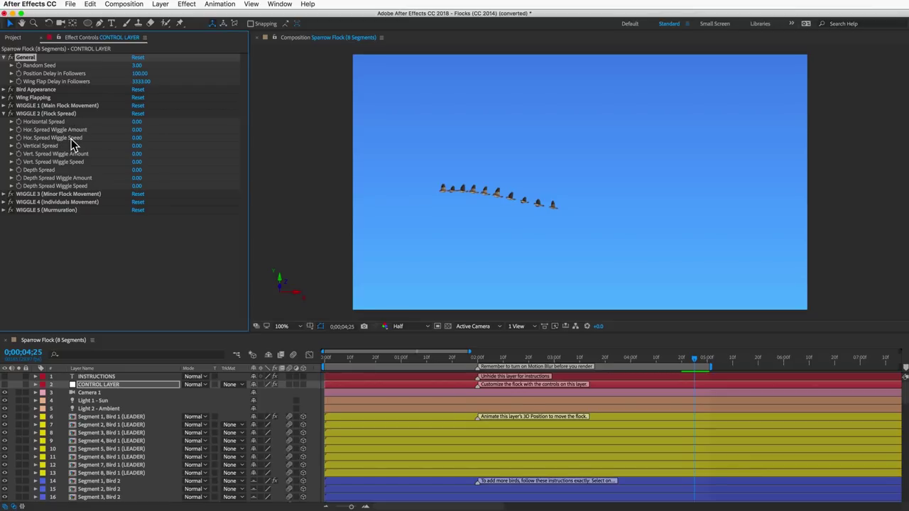
pyautogui.click(138, 122)
pyautogui.write('800')
pyautogui.click(138, 146)
pyautogui.write('700')
pyautogui.click(137, 170)
pyautogui.write('700')
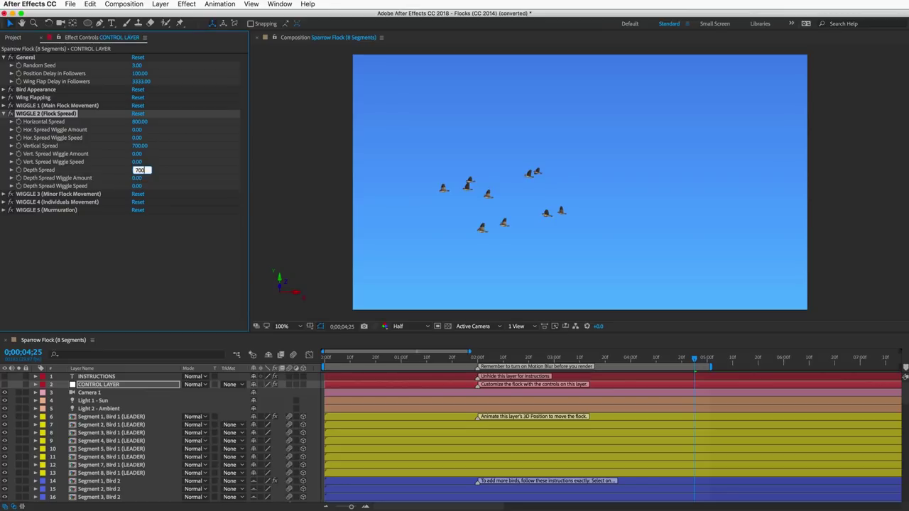
pyautogui.press('Return')
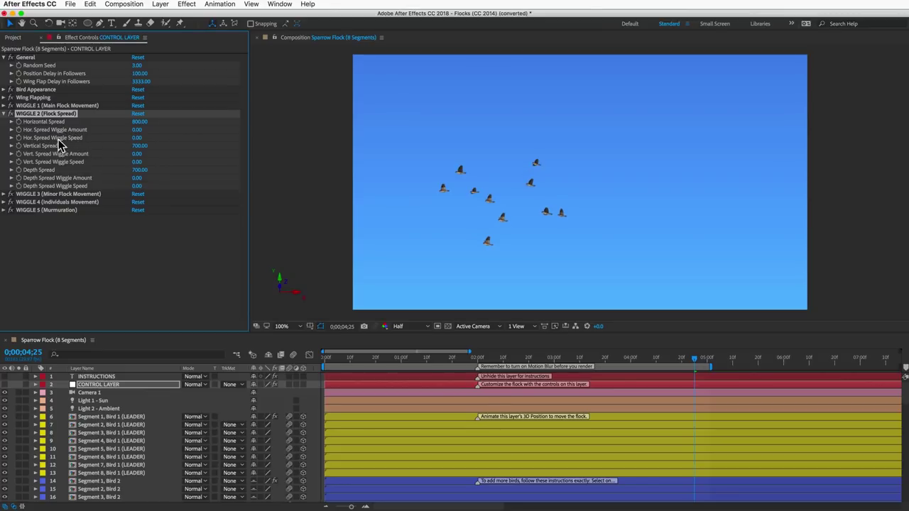
# Step: Set the Hor. Spread Wiggle Amount to 600 and the Hor. Spread Wiggle Speed to 0.7
pyautogui.click(136, 130)
pyautogui.write('600')
pyautogui.press('Tab')
pyautogui.write('.7')
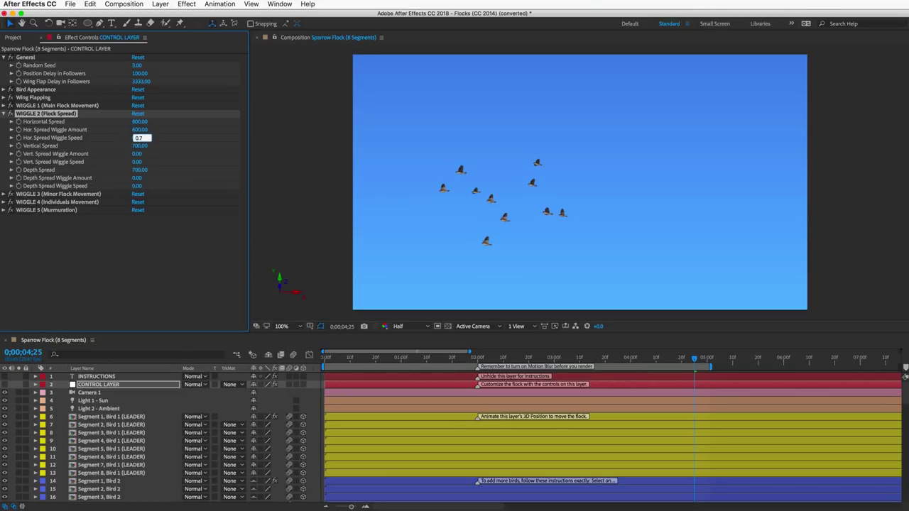
pyautogui.press('Tab')
# Step: Set the vertical and depth spread wiggles to an amount of 500 and a speed of 0.7 each, and play back the flock
pyautogui.press('Tab')
pyautogui.write('500')
pyautogui.press('Tab')
pyautogui.write('.7')
pyautogui.press('Tab')
pyautogui.press('Tab')
pyautogui.write('500')
pyautogui.press('Tab')
pyautogui.write('.7')
pyautogui.press('Return')
pyautogui.press('space')
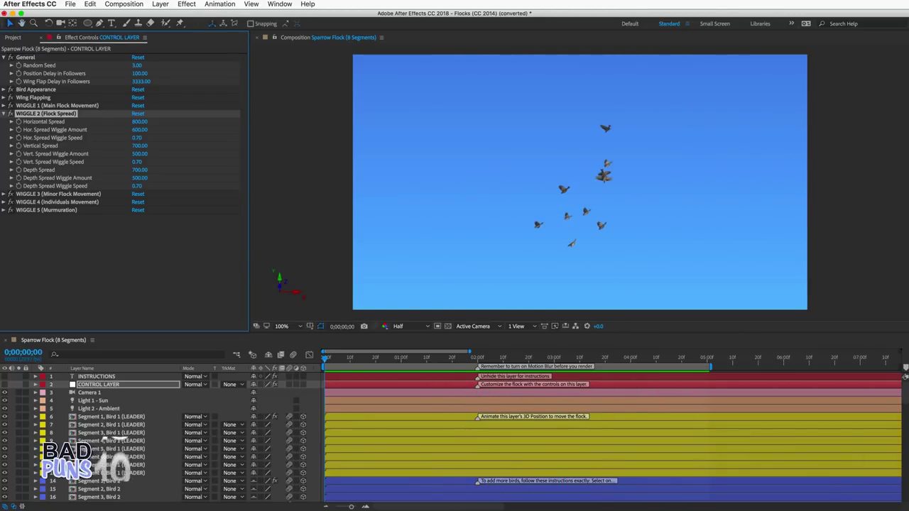
# Step: In WIGGLE 3 (Minor Flock Movement), set the Wiggle Amount to 150 and Wiggle Speed to 1, and play back the flock
pyautogui.click(4, 113)
pyautogui.click(3, 121)
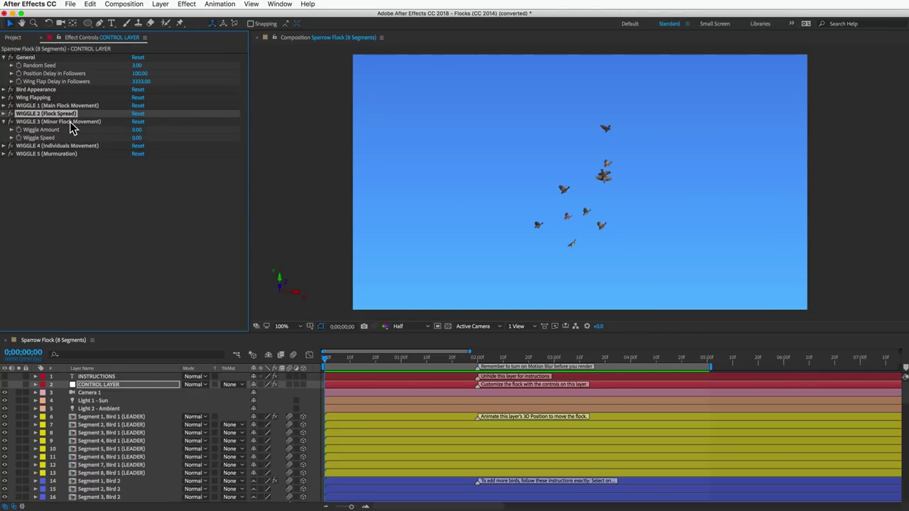
pyautogui.click(136, 130)
pyautogui.write('150')
pyautogui.press('Tab')
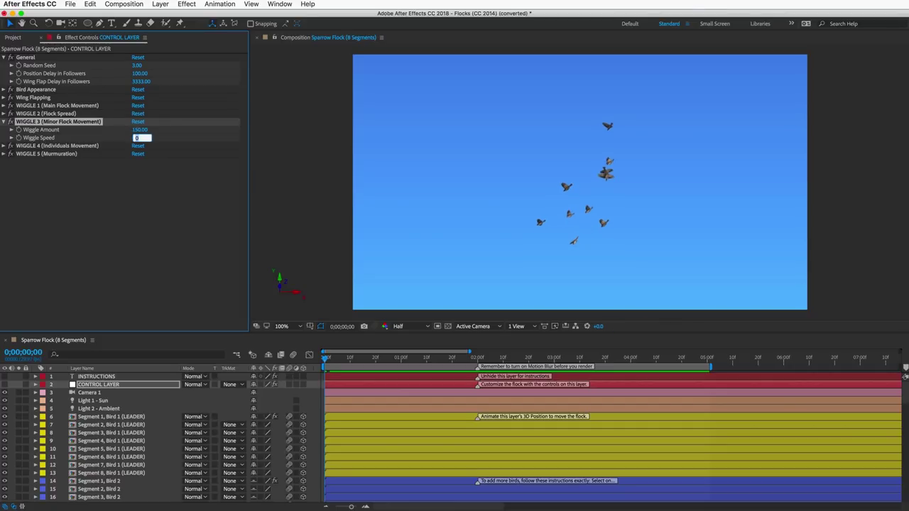
pyautogui.write('1')
pyautogui.press('Return')
pyautogui.press('space')
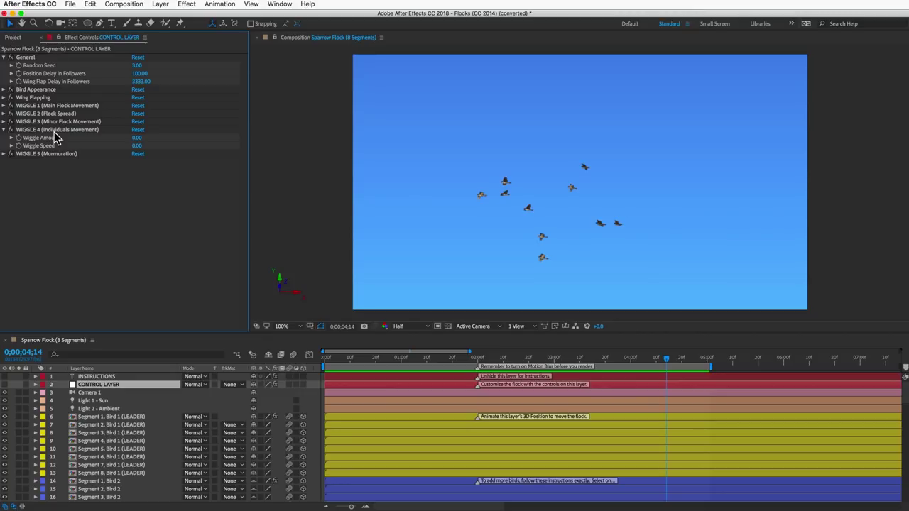
# Step: In WIGGLE 4 (Individuals Movement), set the Wiggle Amount to 300 and Wiggle Speed to 0.3, and preview from the start
pyautogui.click(137, 138)
pyautogui.write('300')
pyautogui.press('Tab')
pyautogui.write('0.3')
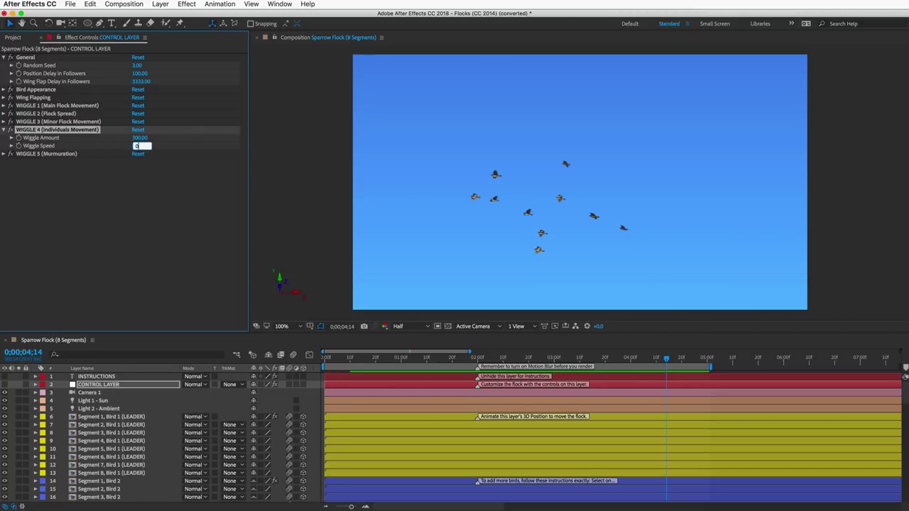
pyautogui.press('Return')
pyautogui.press('Home')
pyautogui.press('space')
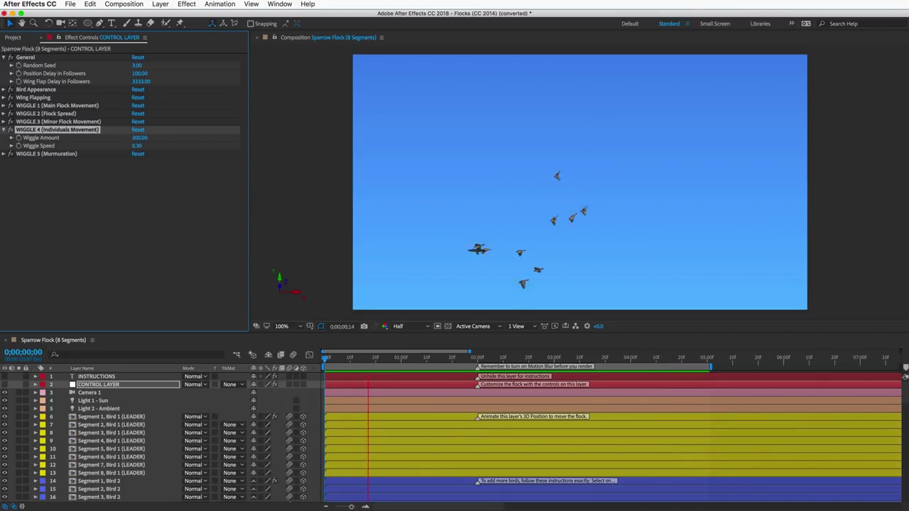
pyautogui.press('space')
# Step: In WIGGLE 5 (Murmuration), set the Wiggle Amount to 300, Wiggle Speed to 0.3 and Wiggle Delay to 100
pyautogui.click(4, 129)
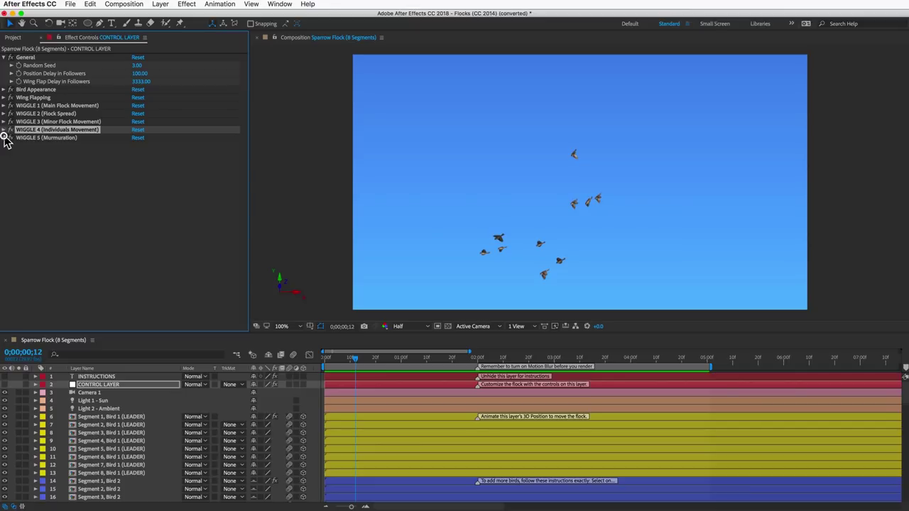
pyautogui.click(3, 138)
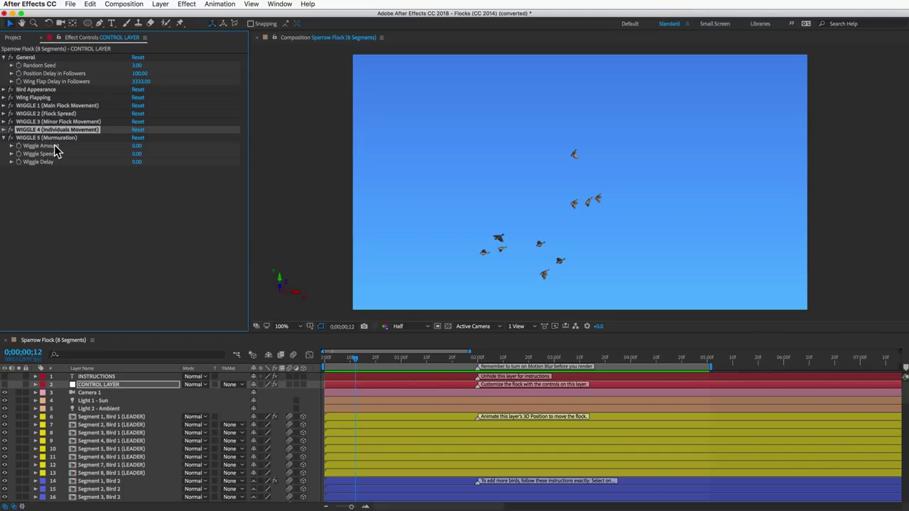
pyautogui.click(136, 146)
pyautogui.write('300')
pyautogui.press('Tab')
pyautogui.write('0.3')
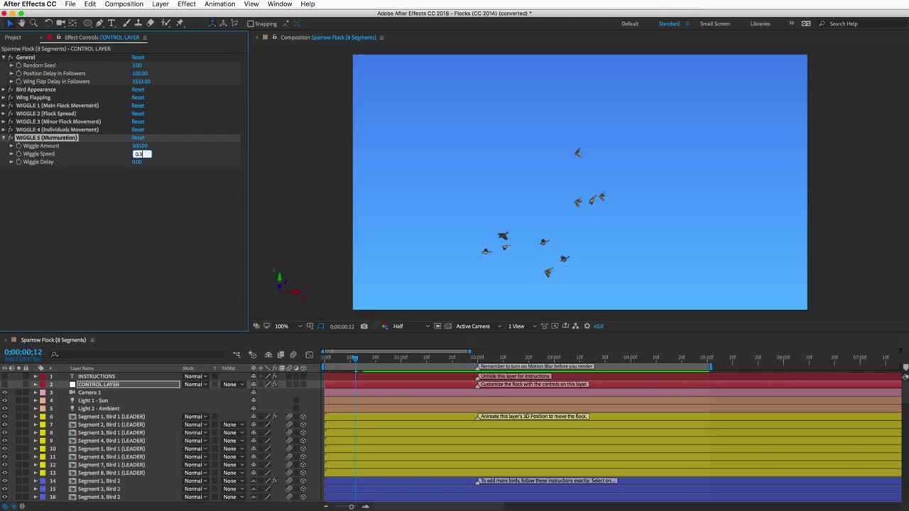
pyautogui.press('Tab')
pyautogui.write('100')
pyautogui.press('Return')
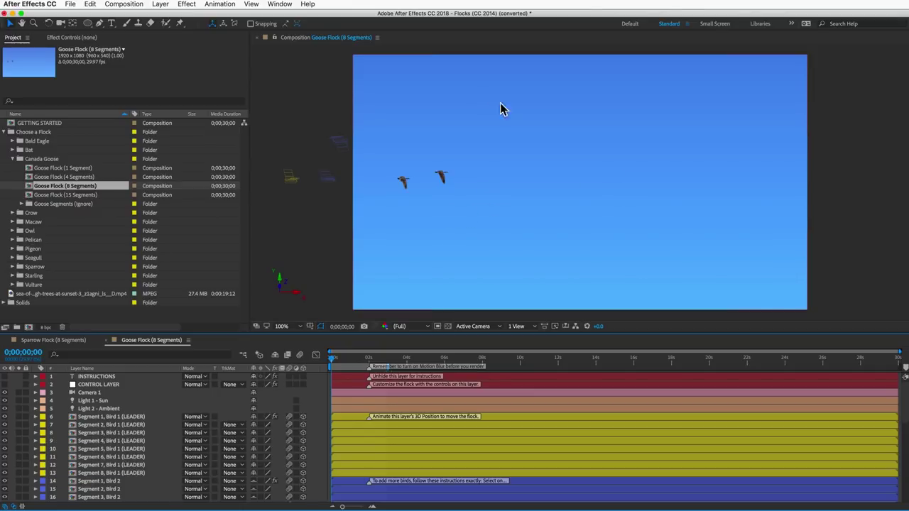
# Step: Preview the goose flock, place the sunset lake footage beneath the Sky layer as the background, and hide the Sky layer
pyautogui.press('space')
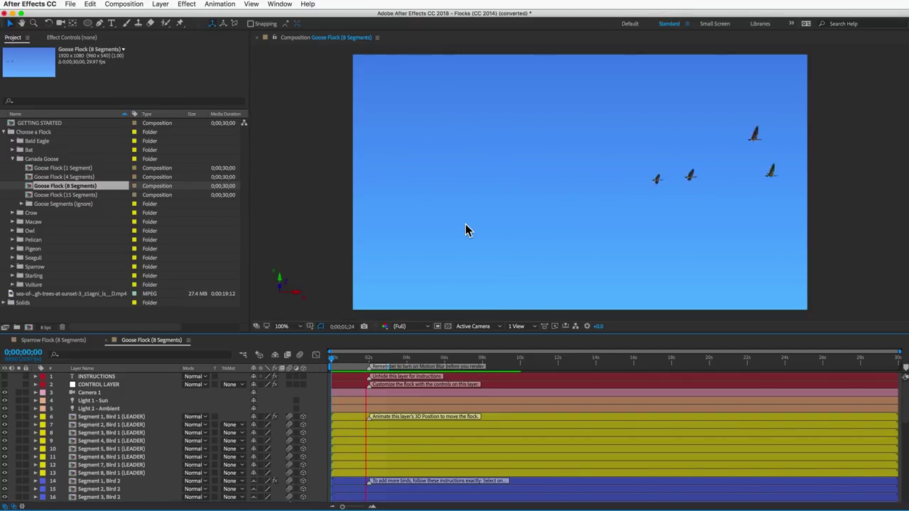
pyautogui.press('space')
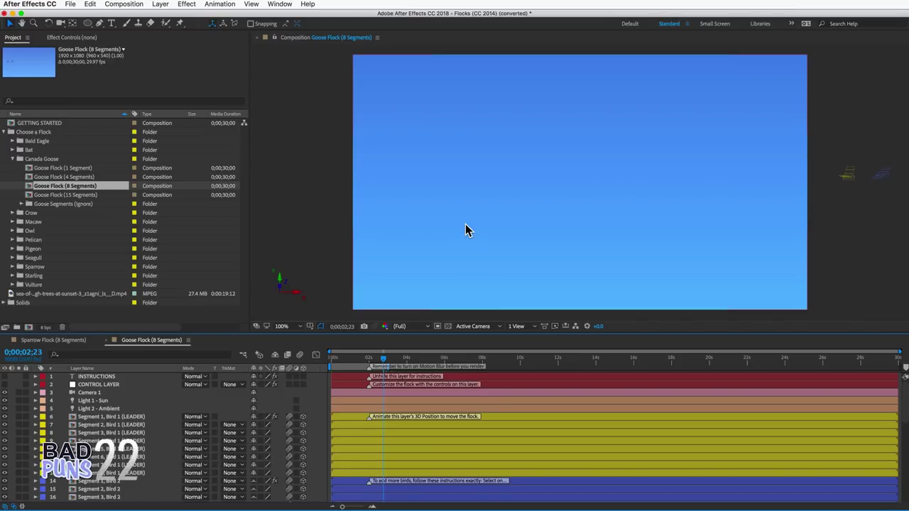
pyautogui.click(57, 294)
pyautogui.moveTo(63, 294); pyautogui.dragTo(99, 502)
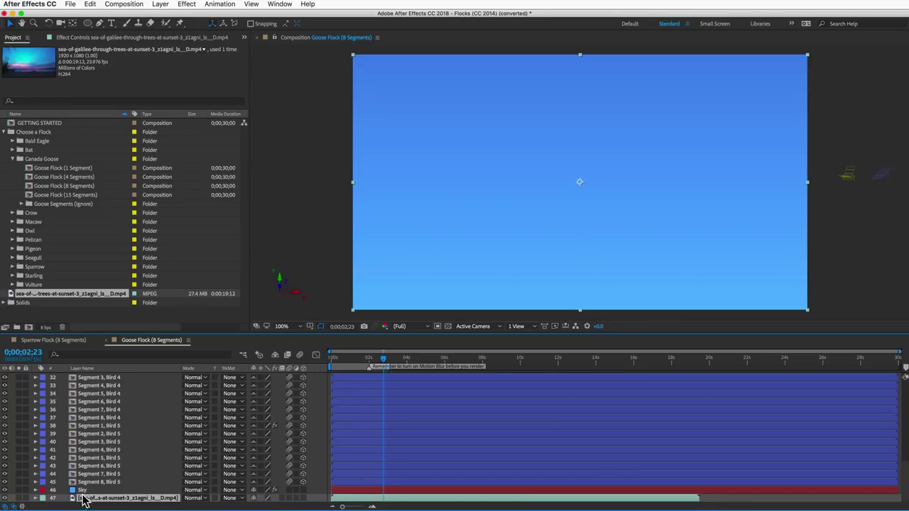
pyautogui.click(81, 490)
pyautogui.click(5, 490)
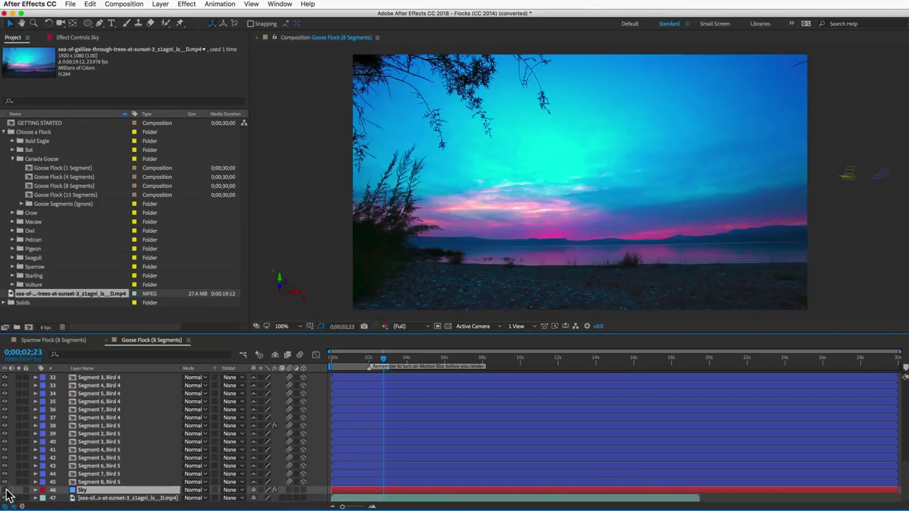
# Step: At 0;00;00;25, reframe the goose flock with the camera tools: track back, orbit and pan until the birds sit small in the upper-left sky
pyautogui.click(347, 362)
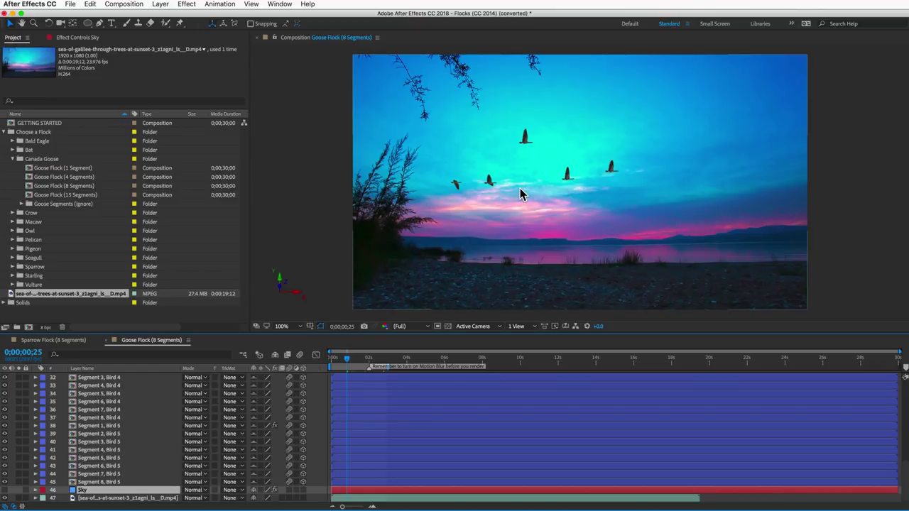
pyautogui.click(61, 25)
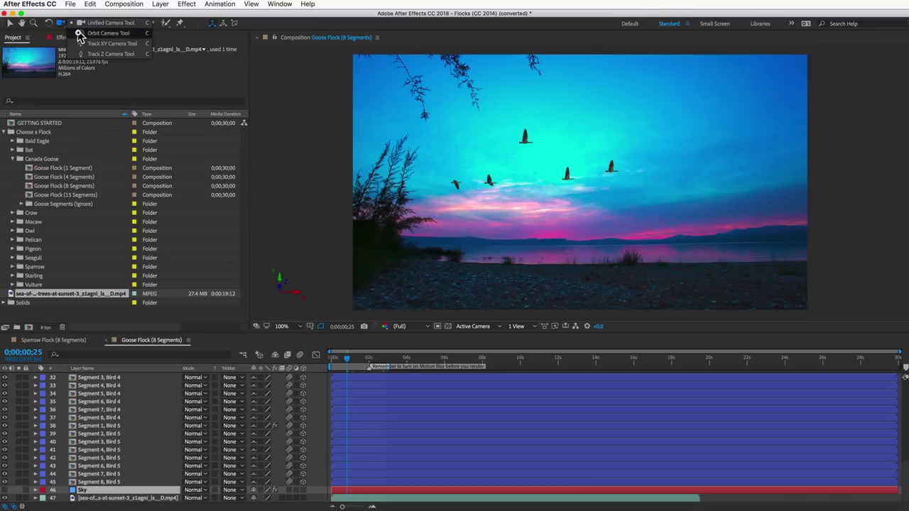
pyautogui.click(74, 33)
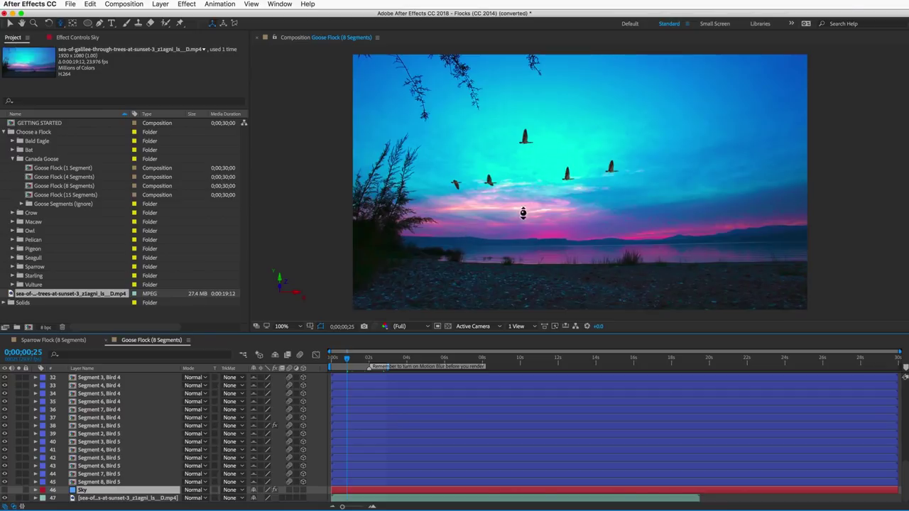
pyautogui.moveTo(556, 199); pyautogui.dragTo(558, 239)
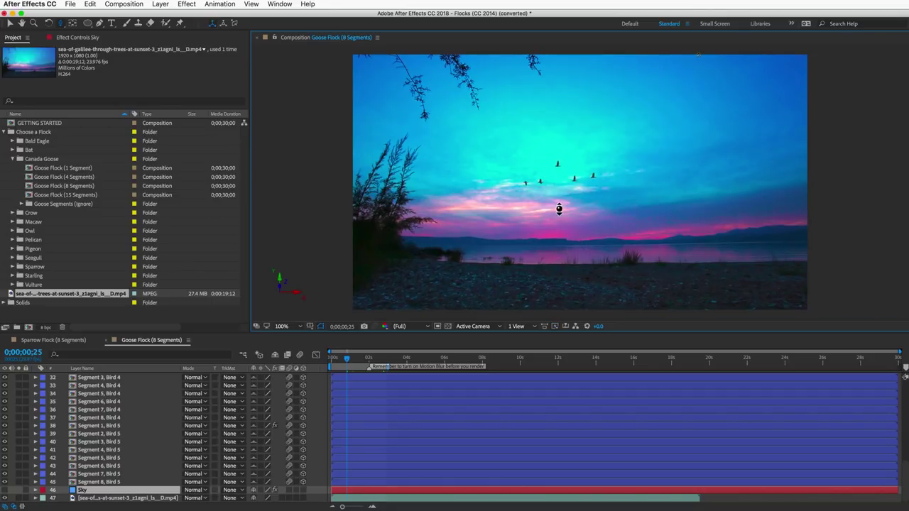
pyautogui.press('c')
pyautogui.moveTo(652, 200); pyautogui.dragTo(619, 200)
pyautogui.press('shift')
pyautogui.moveTo(616, 188); pyautogui.dragTo(567, 130)
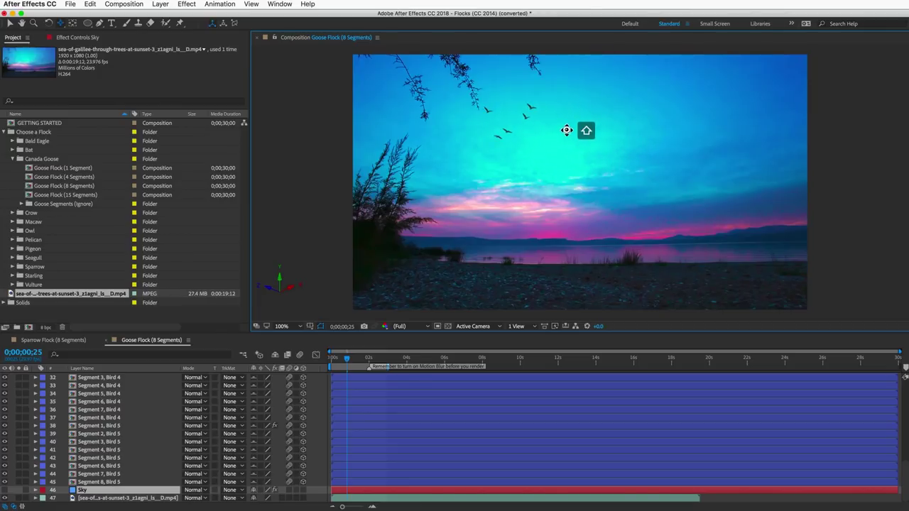
# Step: Examine the Position, Orientation and X, Y and Z Rotation properties of the Camera 1 layer
pyautogui.scroll(1, 101, 400)
pyautogui.scroll(10, 100, 401)
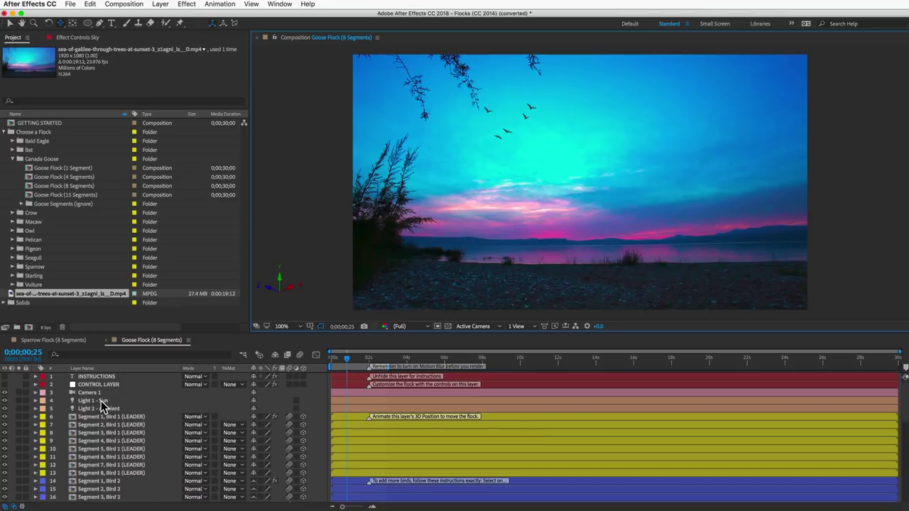
pyautogui.click(98, 393)
pyautogui.press('p')
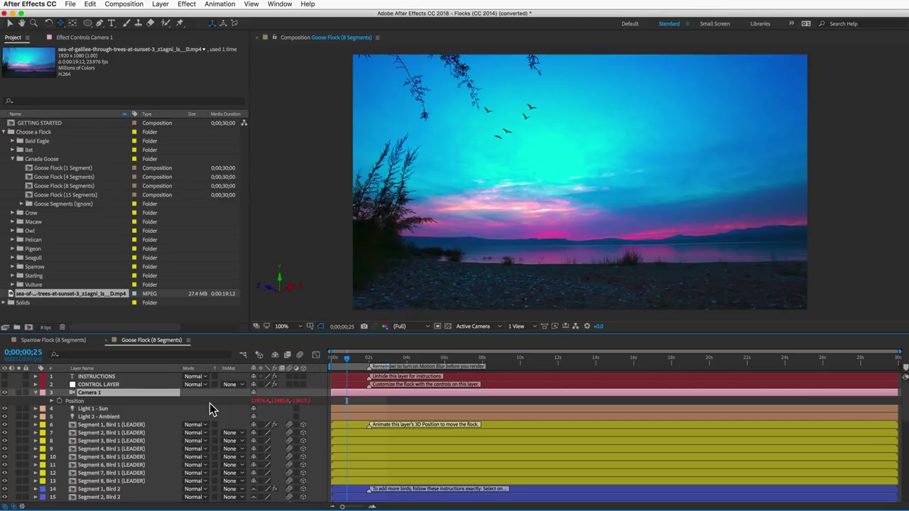
pyautogui.press('r')
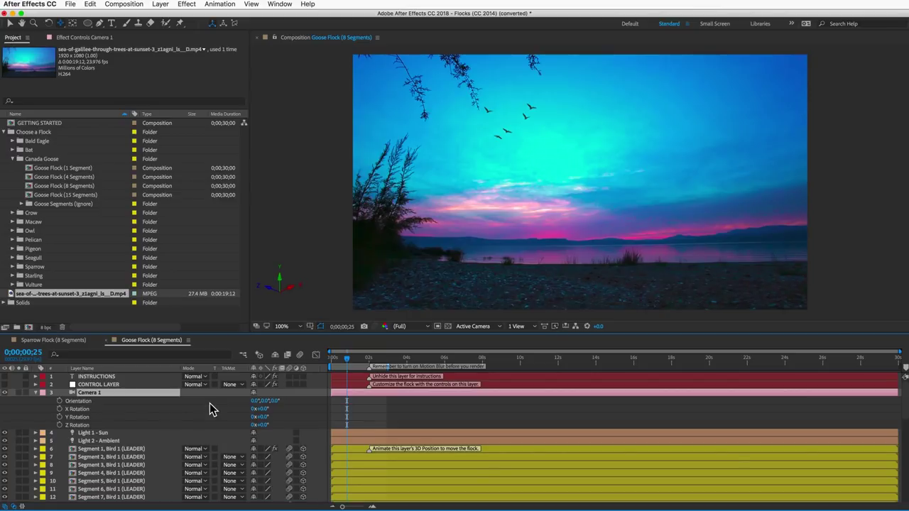
pyautogui.moveTo(263, 414); pyautogui.dragTo(265, 417)
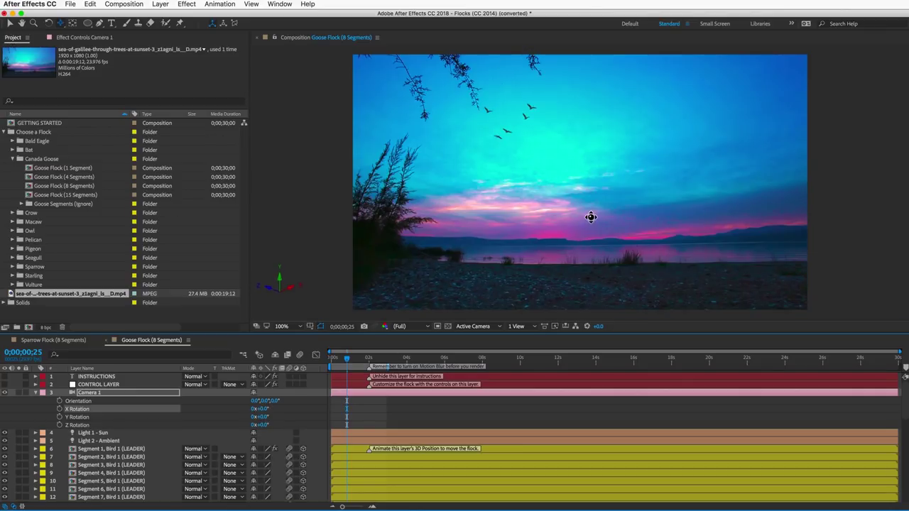
pyautogui.press('v')
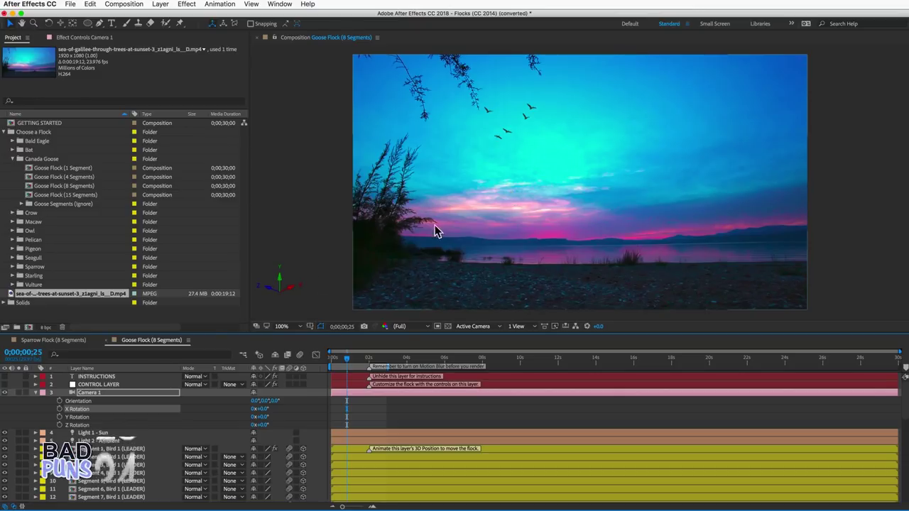
pyautogui.click(36, 392)
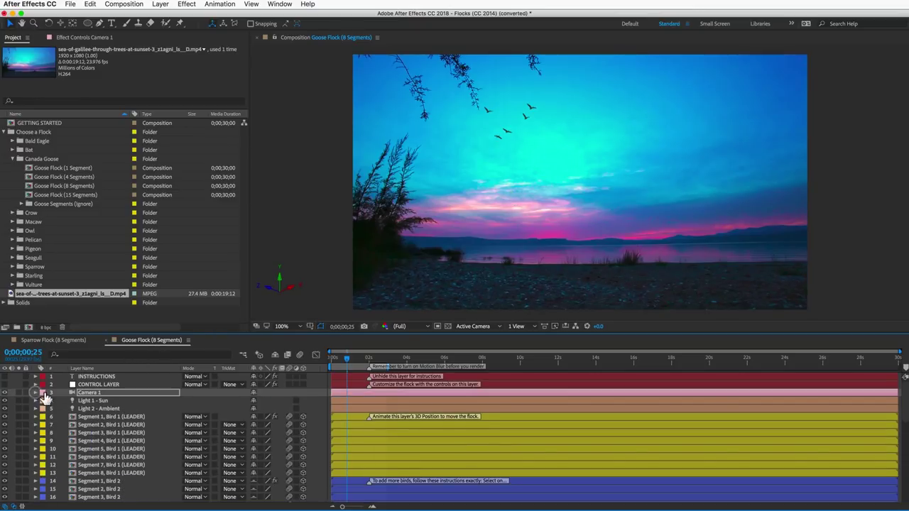
# Step: Try toggling Casts Shadows in the Light 1 - Sun settings and discard the change
pyautogui.click(90, 402)
pyautogui.keyDown('shift'); pyautogui.click(91, 409); pyautogui.keyUp('shift')
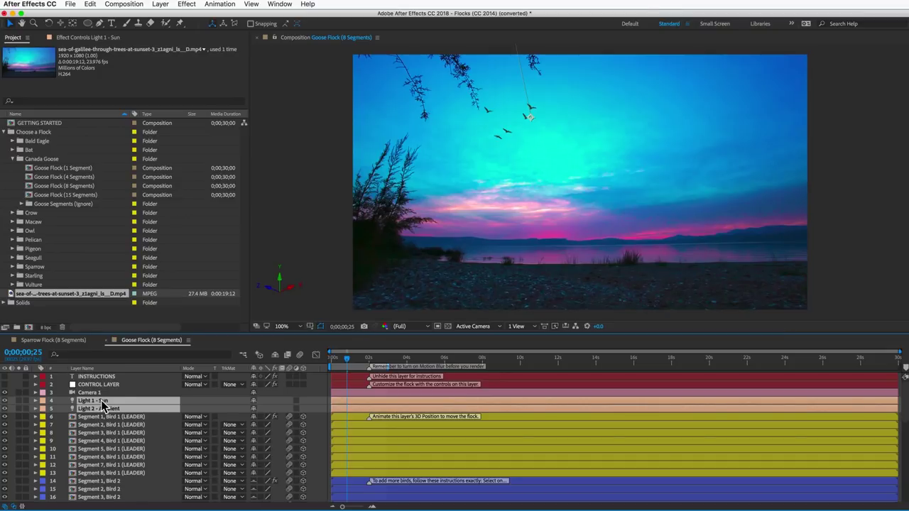
pyautogui.click(101, 401)
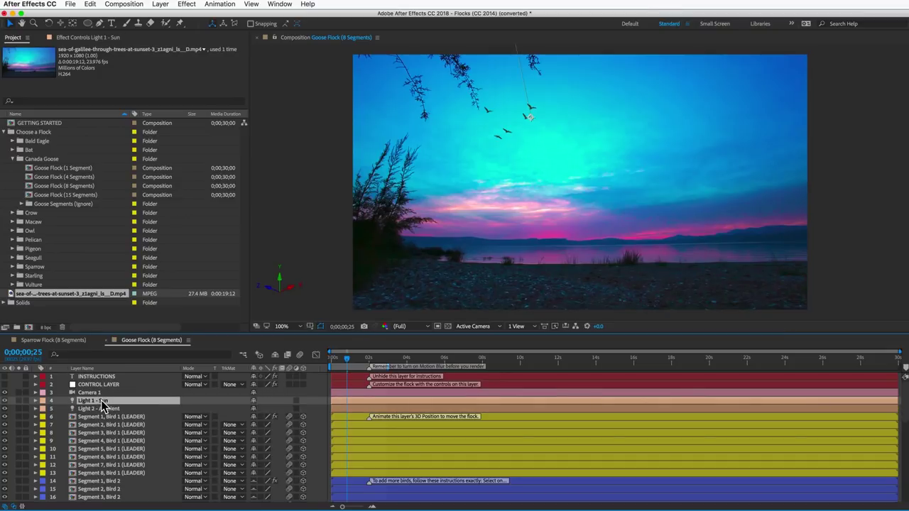
pyautogui.doubleClick(101, 401)
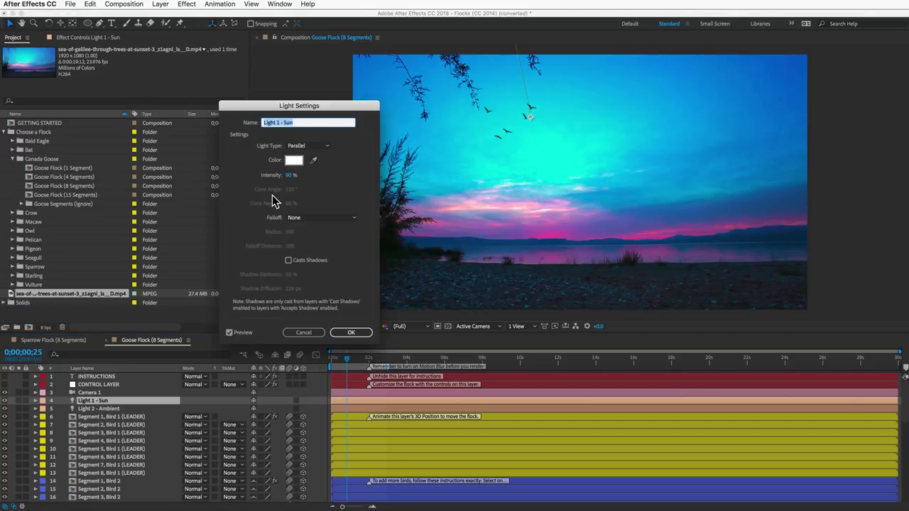
pyautogui.click(289, 262)
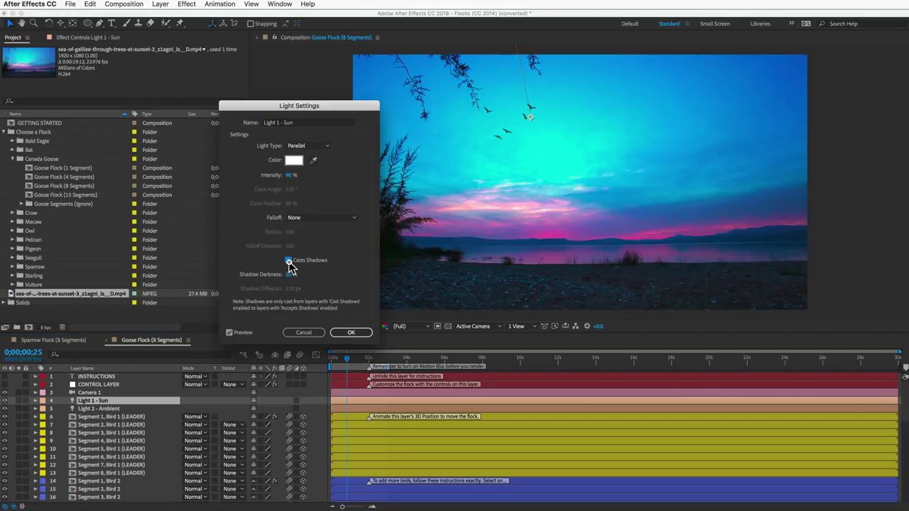
pyautogui.click(308, 331)
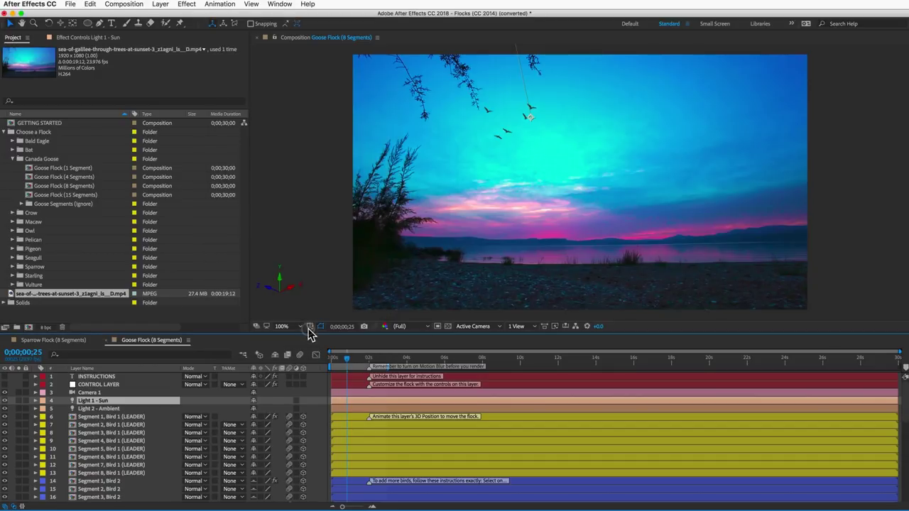
# Step: Examine the Material Options of the Segment 3, Bird 1 (LEADER) layer
pyautogui.click(113, 433)
pyautogui.press('a')
pyautogui.press('a')
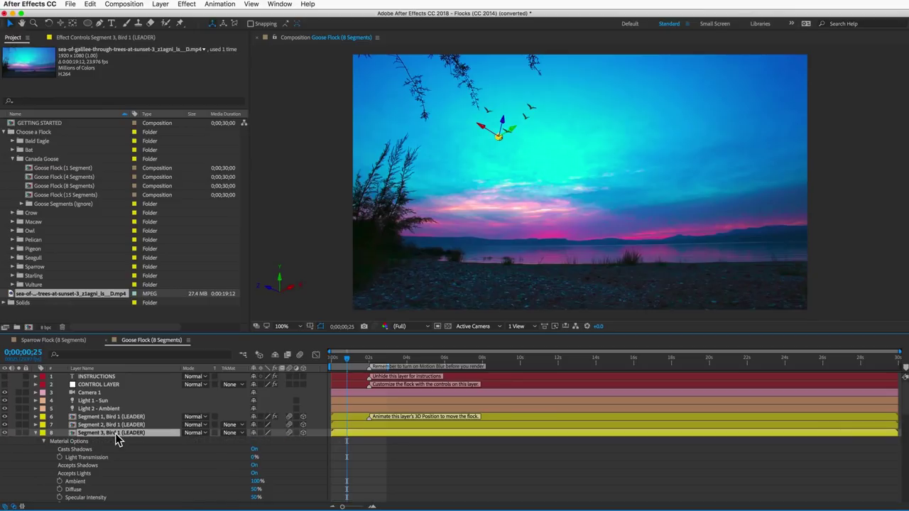
pyautogui.scroll(-1, 115, 433)
pyautogui.scroll(-2, 118, 440)
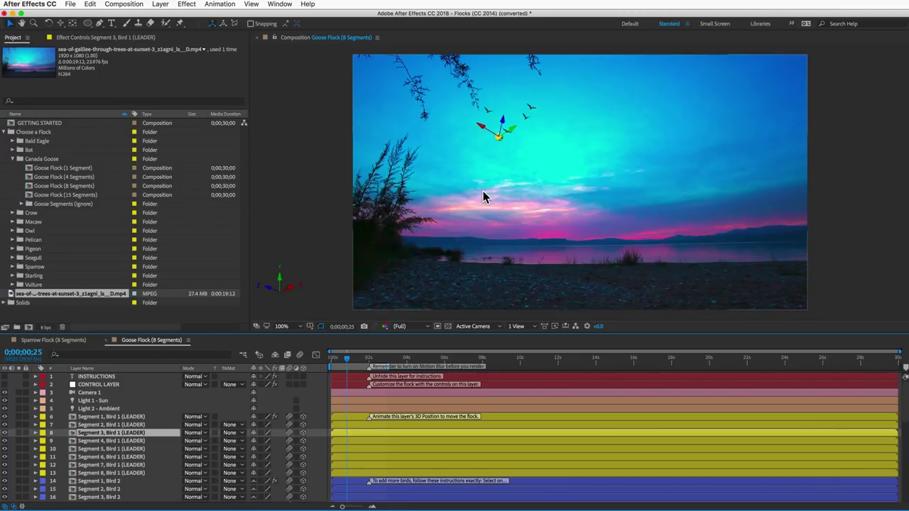
# Step: Switch the composition to the Right view and examine where Camera 1 and Light 1 - Sun are placed relative to the flock
pyautogui.click(473, 326)
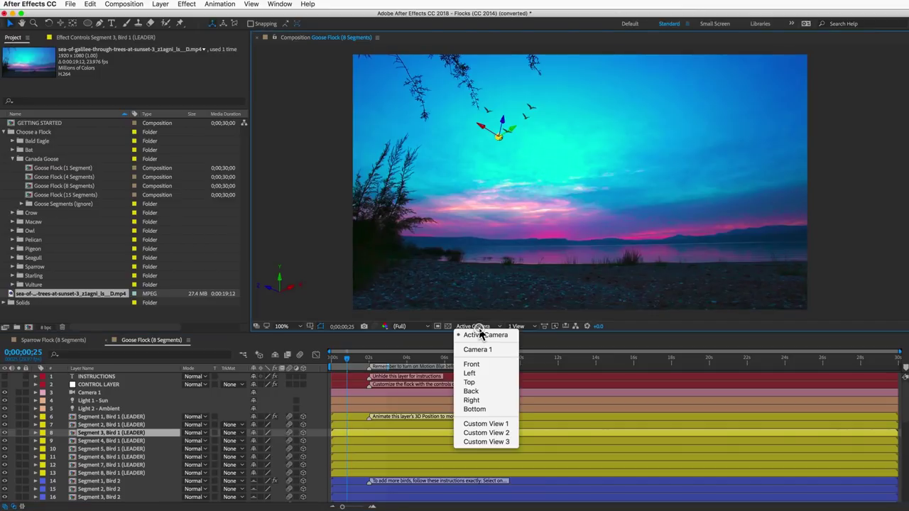
pyautogui.click(474, 400)
pyautogui.press(',')
pyautogui.press(',')
pyautogui.press(',')
pyautogui.press(',')
pyautogui.press(',')
pyautogui.press(',')
pyautogui.press(',')
pyautogui.press(',')
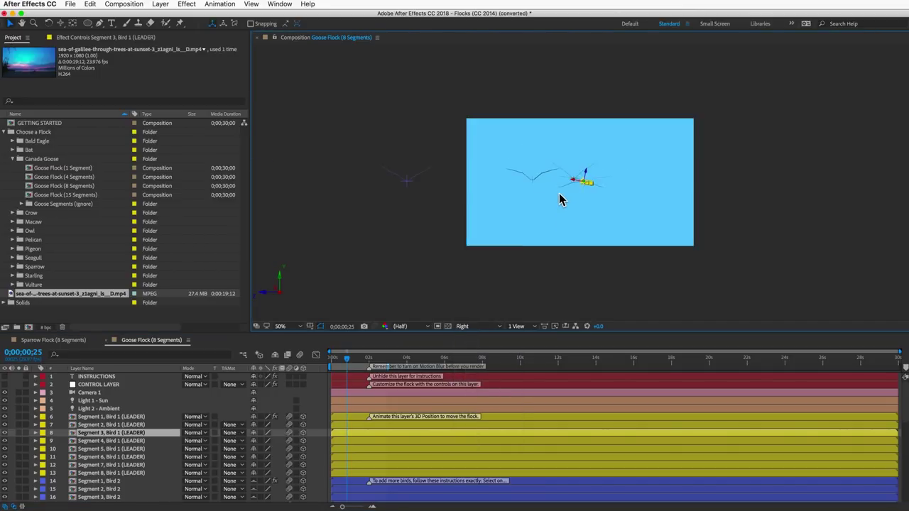
pyautogui.click(106, 393)
pyautogui.scroll(-1, 562, 196)
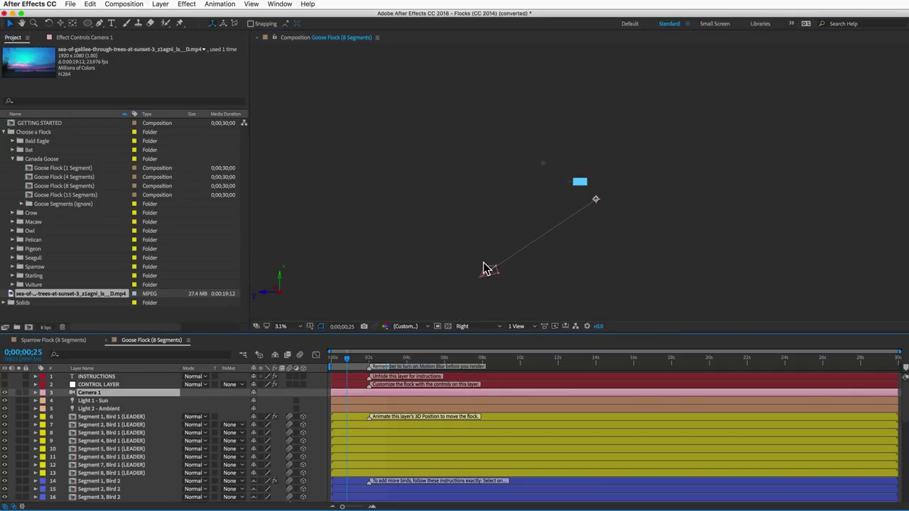
pyautogui.click(95, 401)
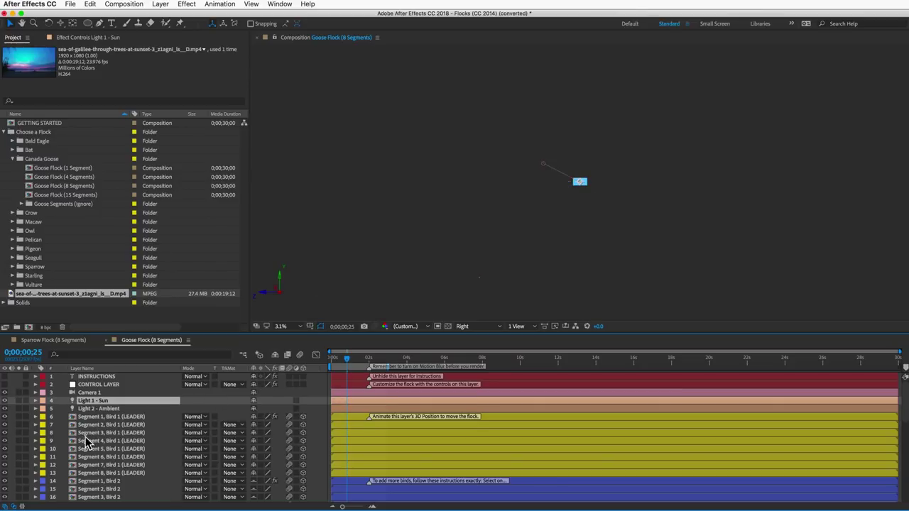
# Step: Move Light 1 - Sun to position -15145, -3160, 7040 behind the flock and switch to the Active Camera view
pyautogui.press('p')
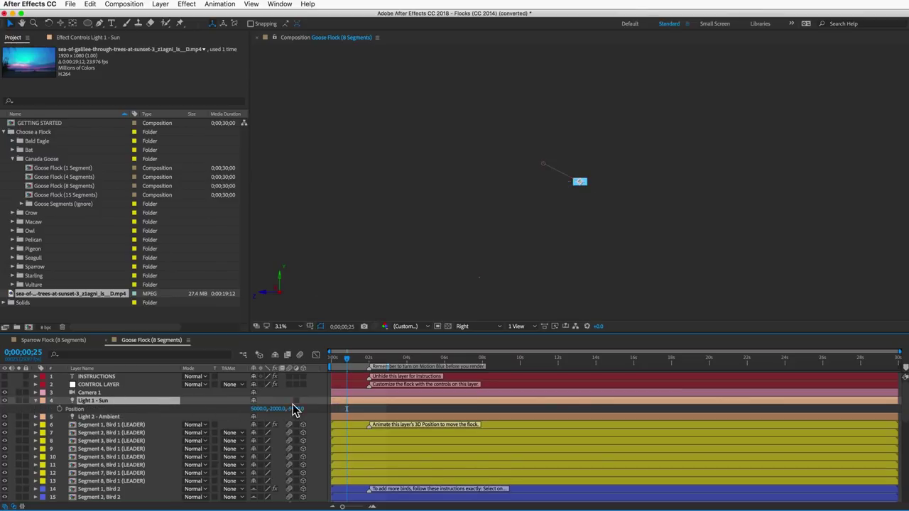
pyautogui.moveTo(300, 410); pyautogui.dragTo(836, 452)
pyautogui.moveTo(295, 409); pyautogui.dragTo(384, 416)
pyautogui.click(470, 327)
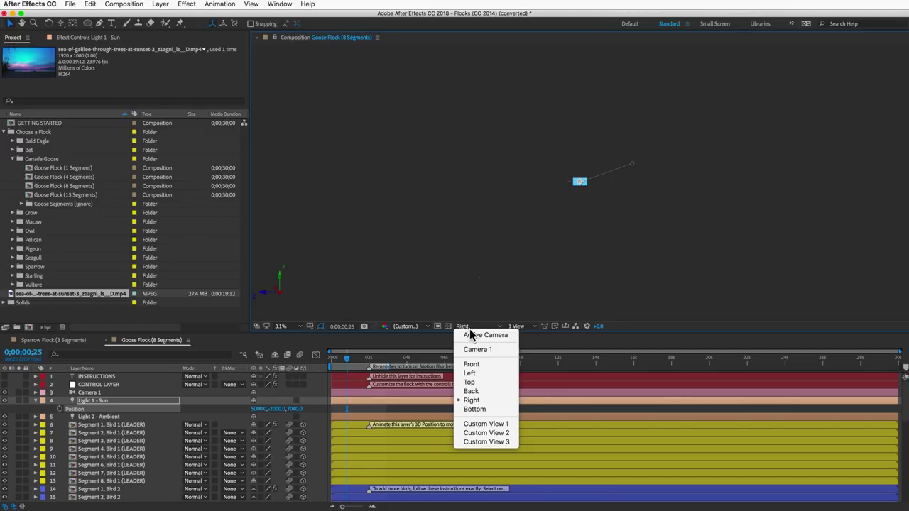
pyautogui.click(470, 335)
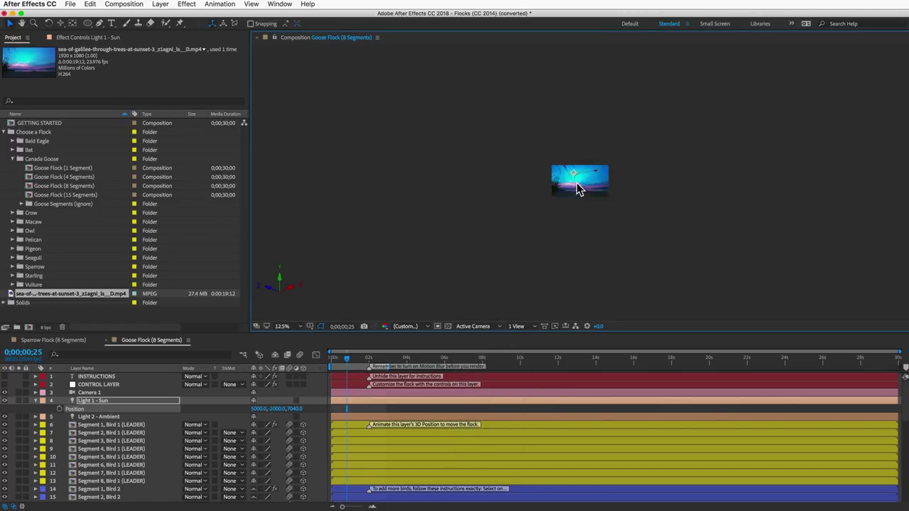
pyautogui.moveTo(260, 409); pyautogui.dragTo(611, 377)
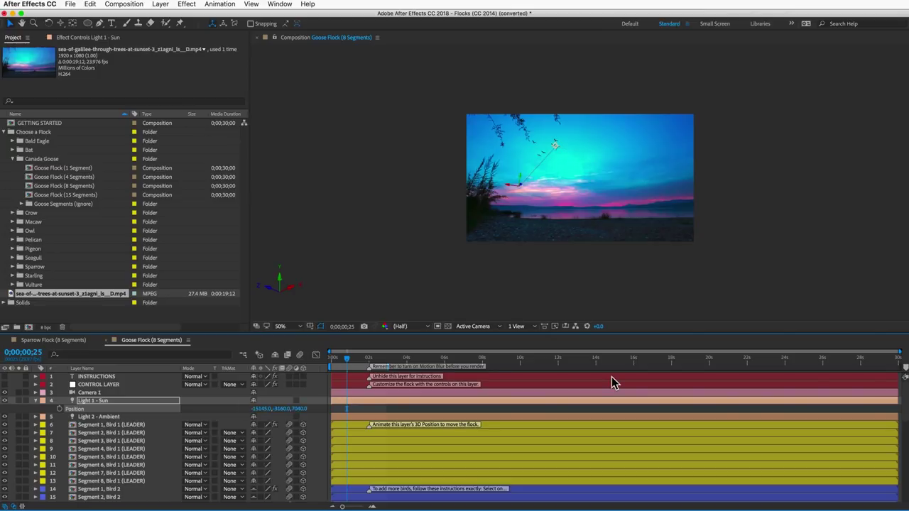
# Step: Set the Color of Light 1 - Sun to pale yellow FFF3B8
pyautogui.doubleClick(102, 401)
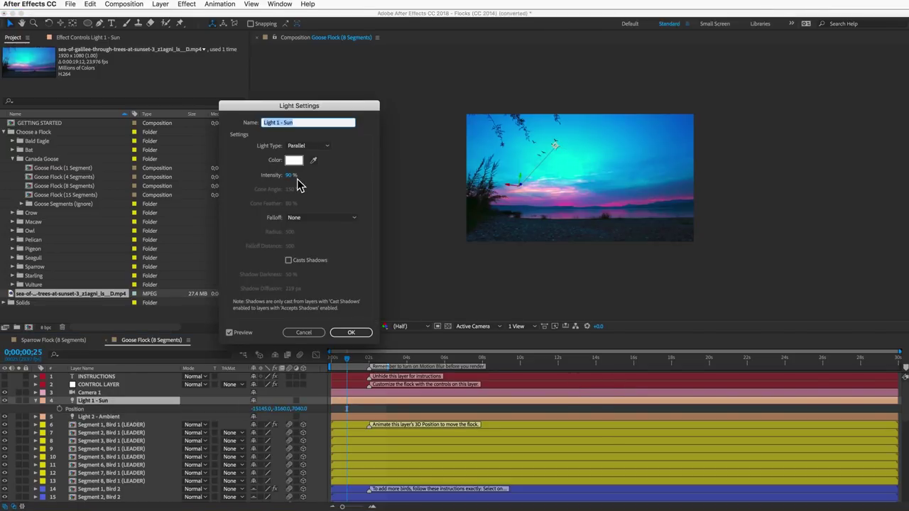
pyautogui.click(295, 161)
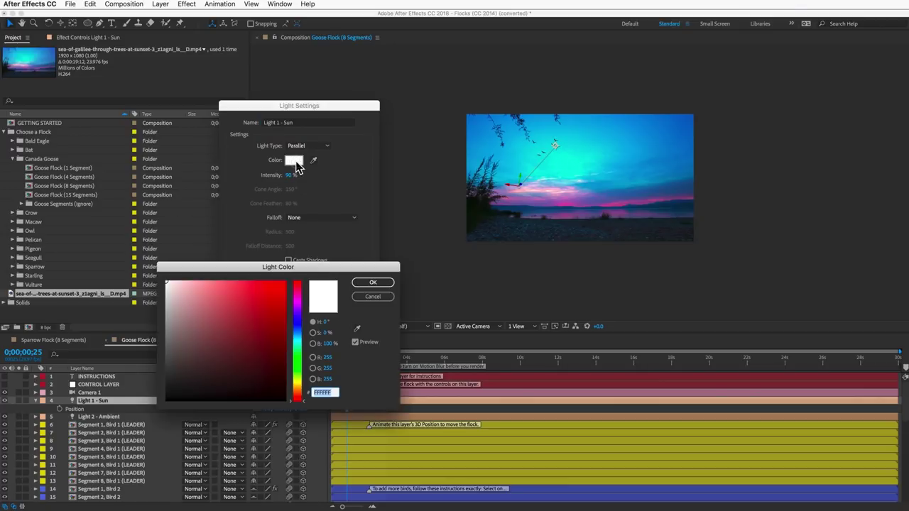
pyautogui.click(298, 385)
pyautogui.moveTo(181, 283); pyautogui.dragTo(199, 282)
pyautogui.click(372, 284)
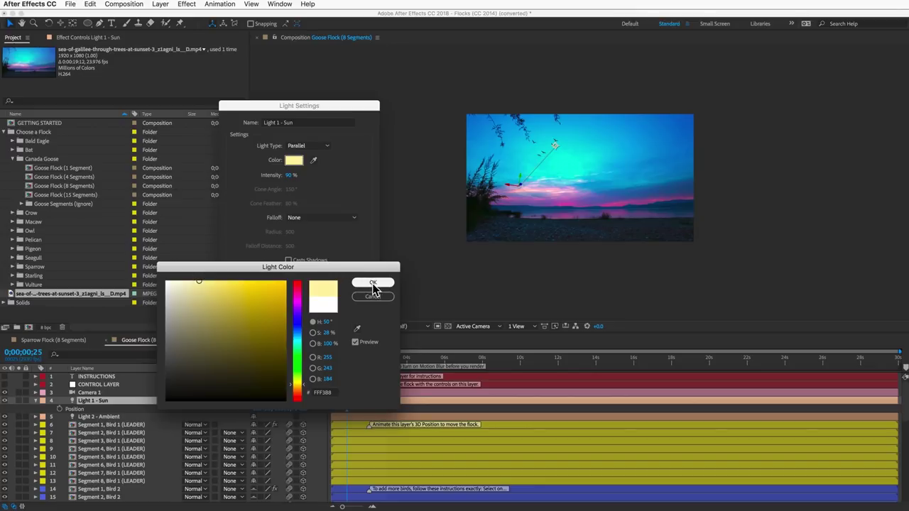
pyautogui.click(353, 330)
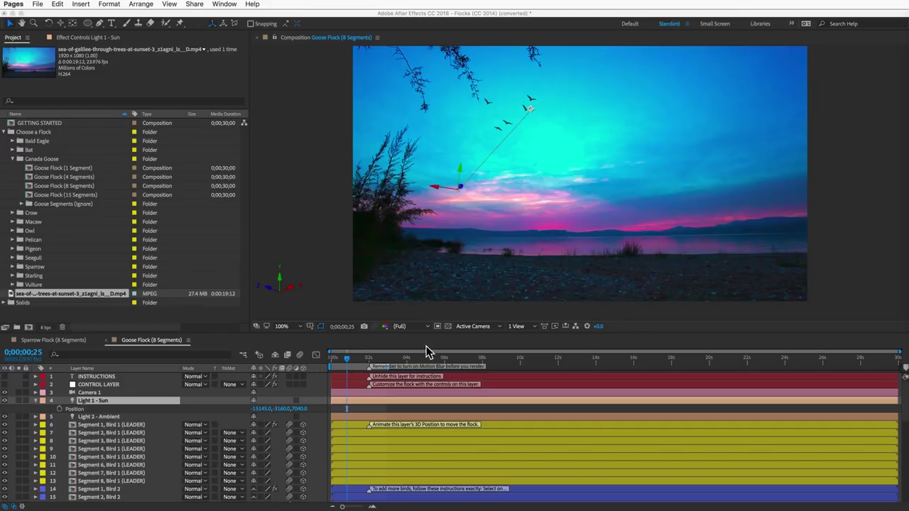
# Step: Hide the sunset footage layer and add the Goose Flock (8 Segments) composition to the Adobe Media Encoder queue
pyautogui.scroll(-10, 93, 458)
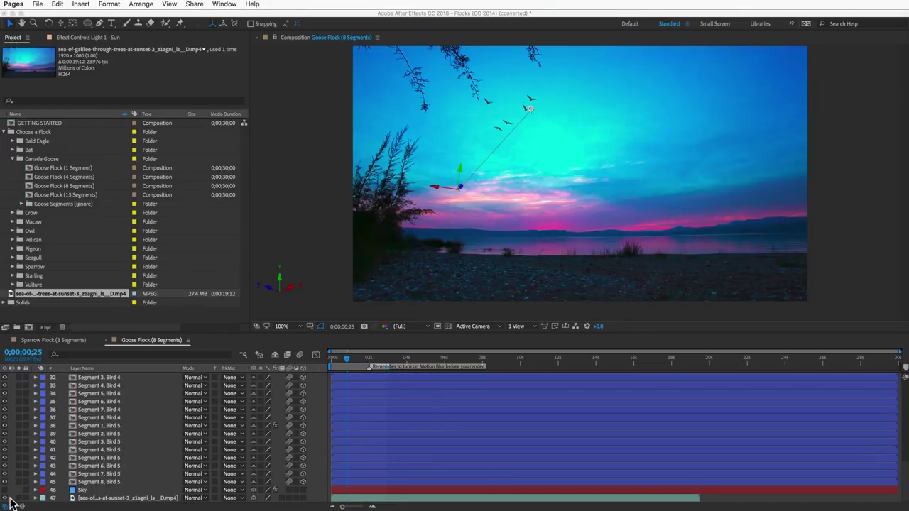
pyautogui.click(6, 499)
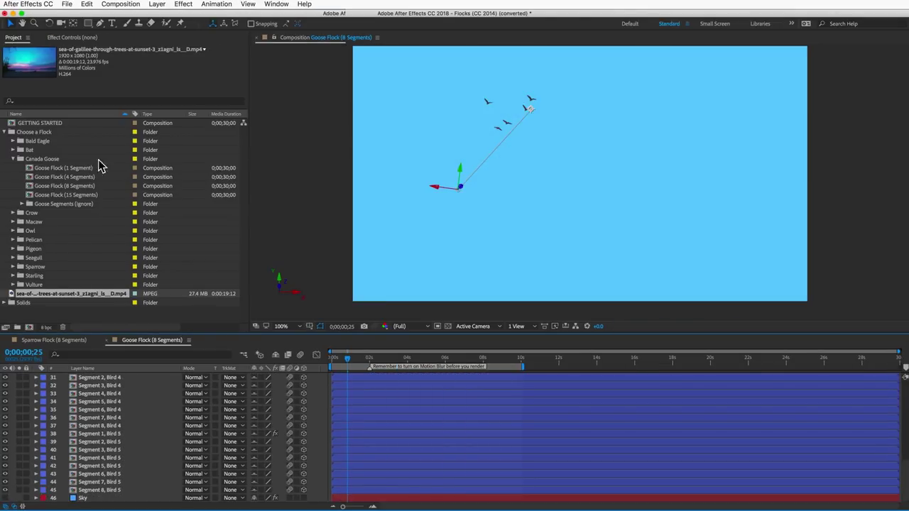
pyautogui.click(66, 4)
pyautogui.moveTo(121, 4)
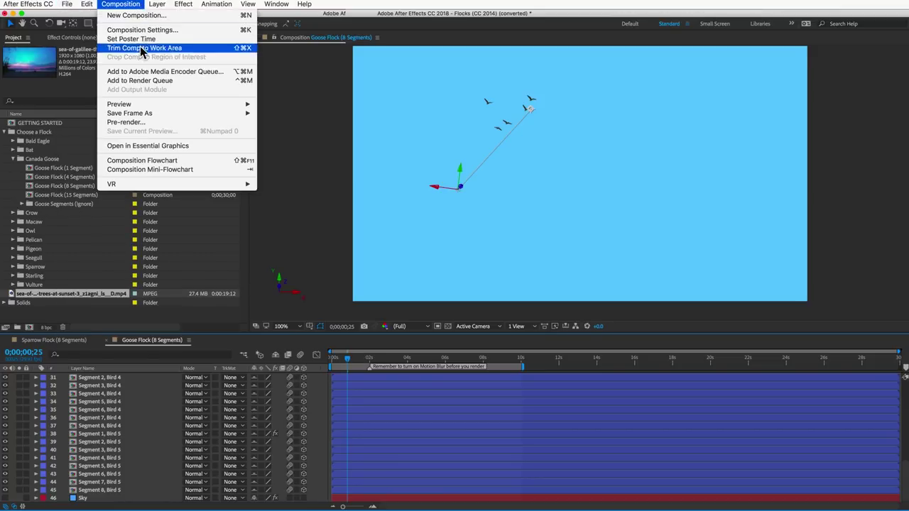
pyautogui.click(145, 72)
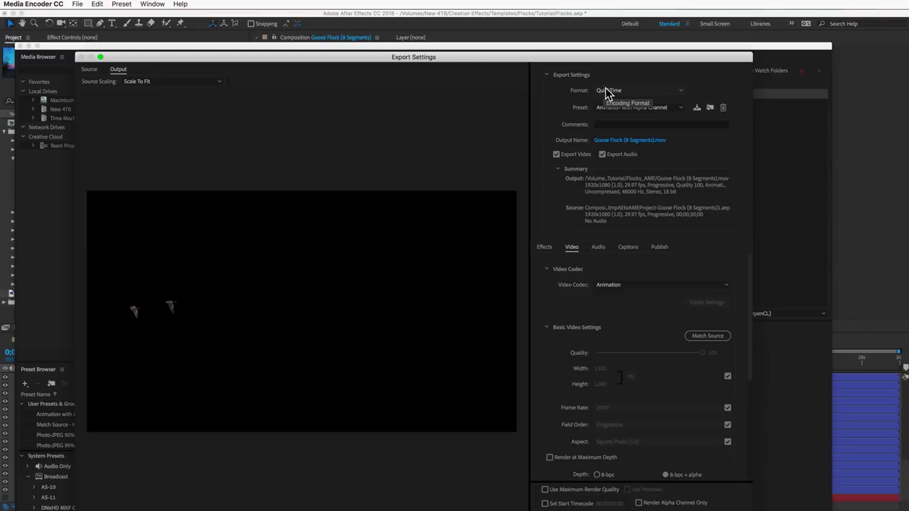
# Step: Configure the QuickTime export with the Animation codec, source-matched video settings and 8-bpc + alpha depth, and start the encoding queue
pyautogui.click(626, 288)
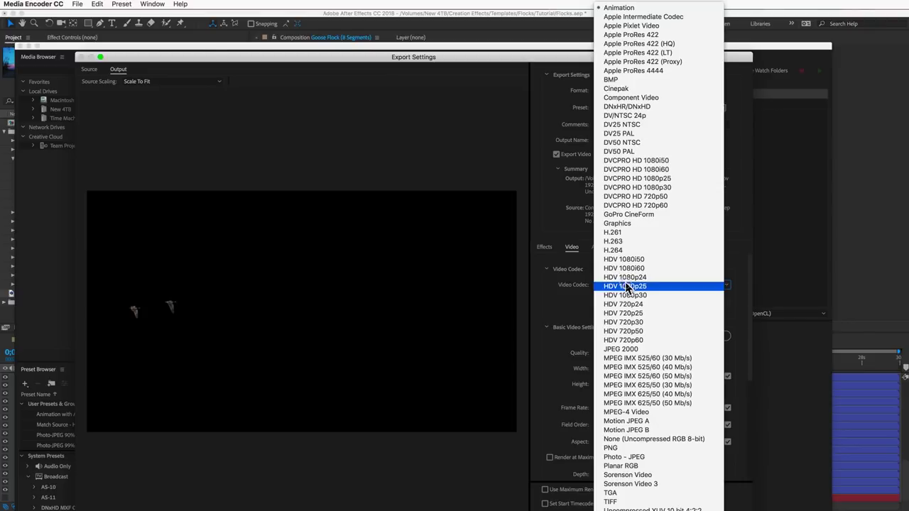
pyautogui.click(623, 7)
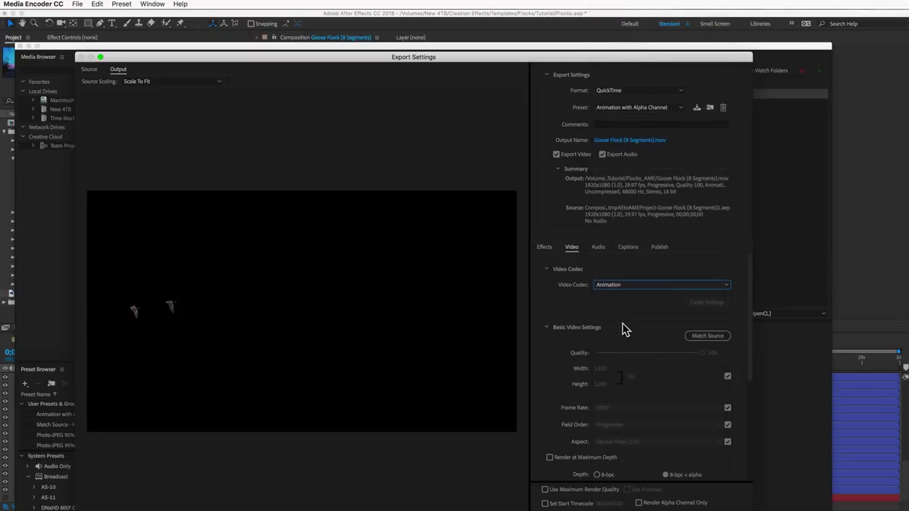
pyautogui.click(704, 337)
pyautogui.scroll(-5, 639, 383)
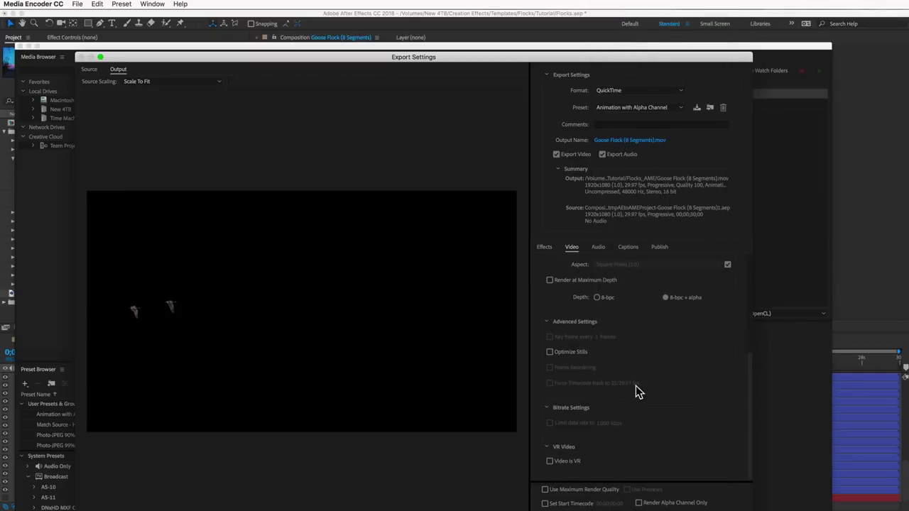
pyautogui.click(665, 297)
pyautogui.press('Return')
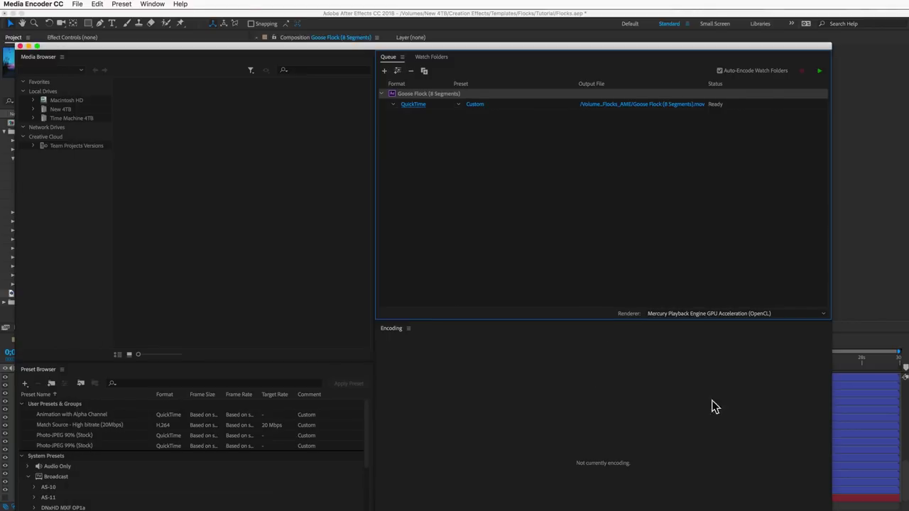
pyautogui.click(817, 72)
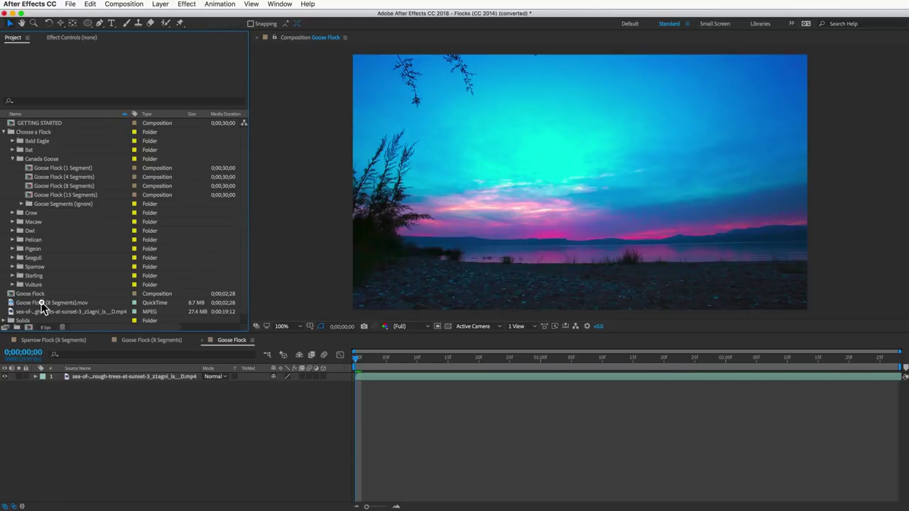
# Step: Place Goose Flock (8 Segments).mov above the sunset footage in the Goose Flock composition and apply the Tint effect to it
pyautogui.click(43, 306)
pyautogui.moveTo(42, 305); pyautogui.dragTo(99, 379)
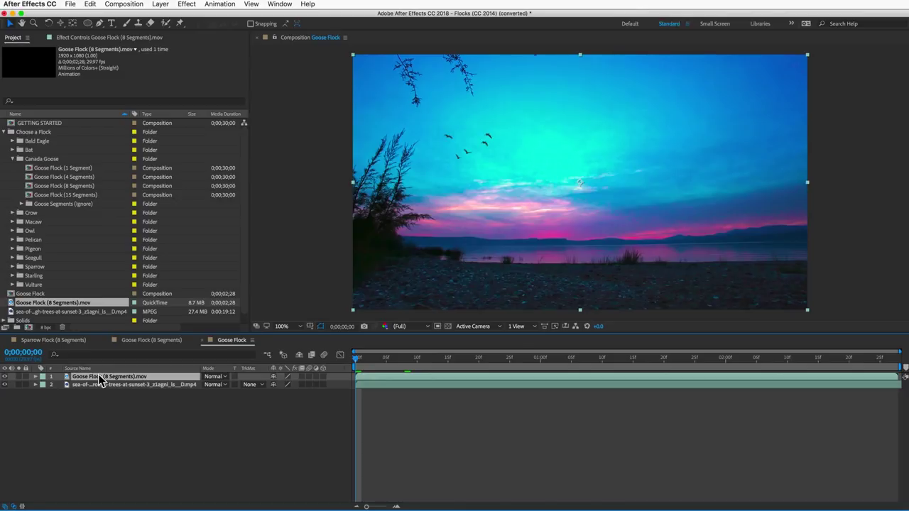
pyautogui.click(187, 4)
pyautogui.moveTo(208, 95)
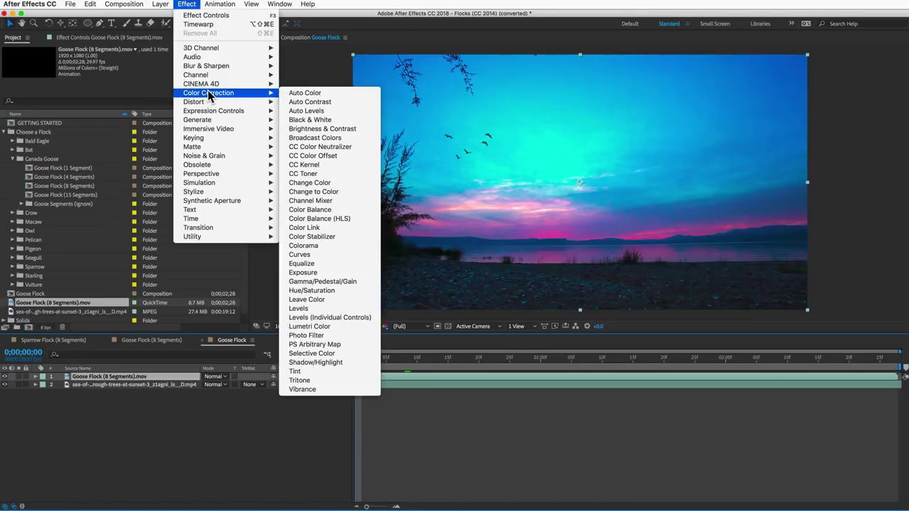
pyautogui.click(312, 371)
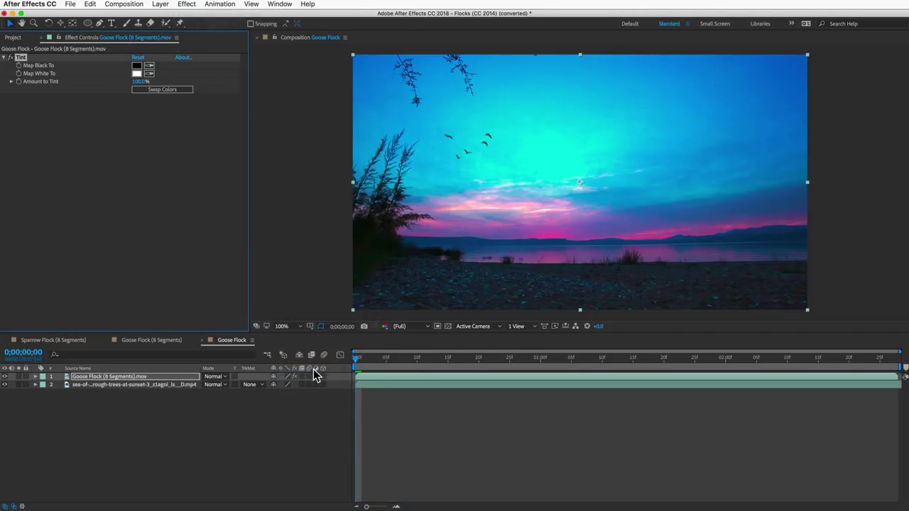
# Step: Sample the Tint effect's Map Black To and Map White To colors from the purple horizon area and reduce Amount to Tint
pyautogui.click(150, 65)
pyautogui.click(642, 232)
pyautogui.click(149, 73)
pyautogui.click(635, 232)
pyautogui.click(153, 90)
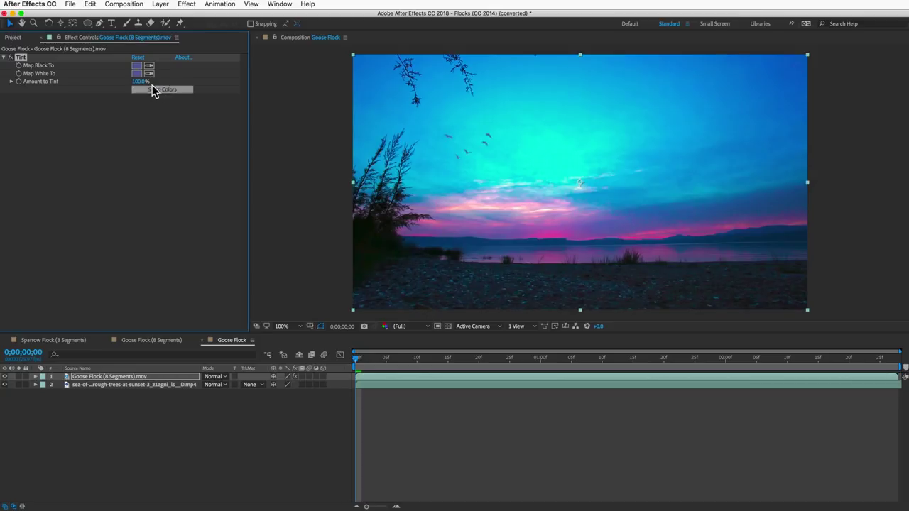
pyautogui.moveTo(138, 82); pyautogui.dragTo(121, 83)
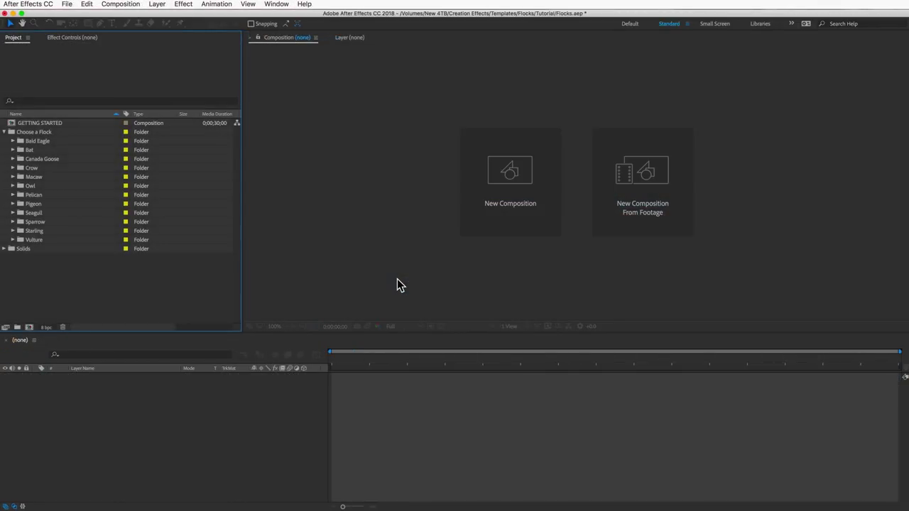
# Step: Open the Starling Murmuration composition from the Starling folder and look through its bird layers
pyautogui.click(12, 231)
pyautogui.click(51, 276)
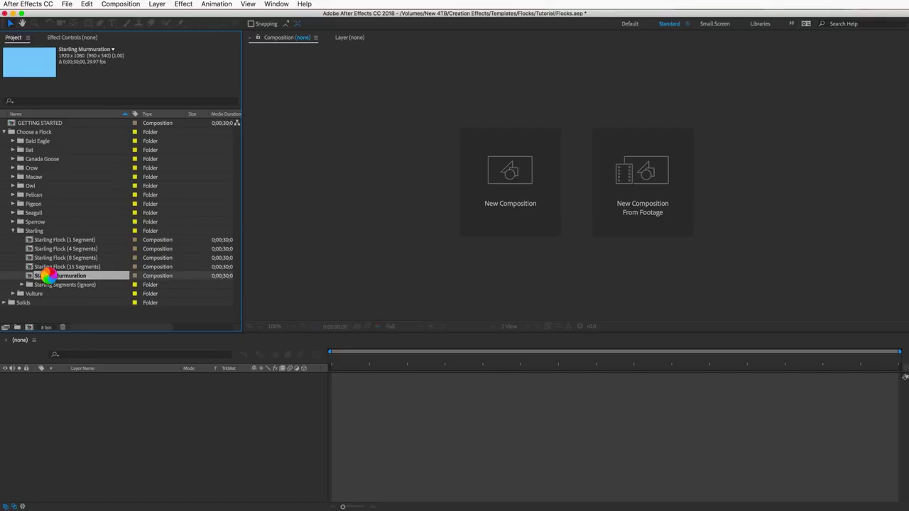
pyautogui.click(82, 432)
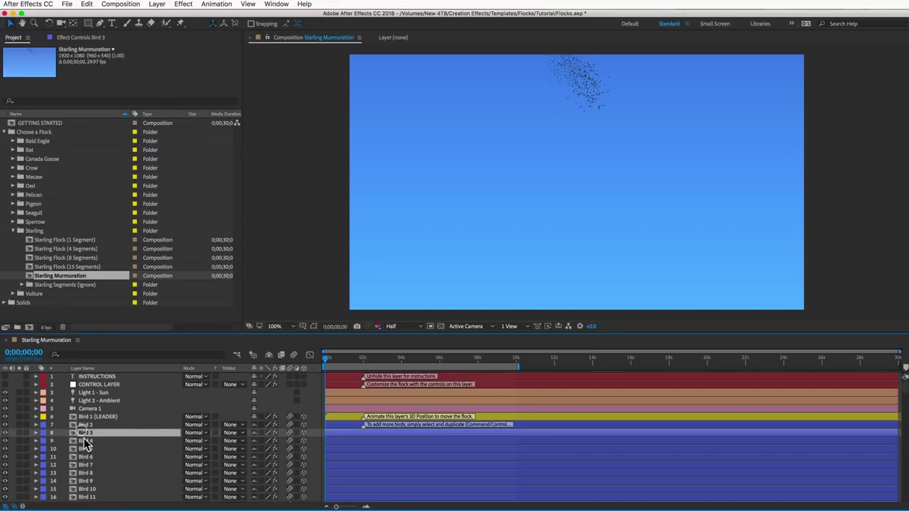
pyautogui.click(85, 441)
pyautogui.scroll(-5, 86, 446)
pyautogui.scroll(5, 87, 446)
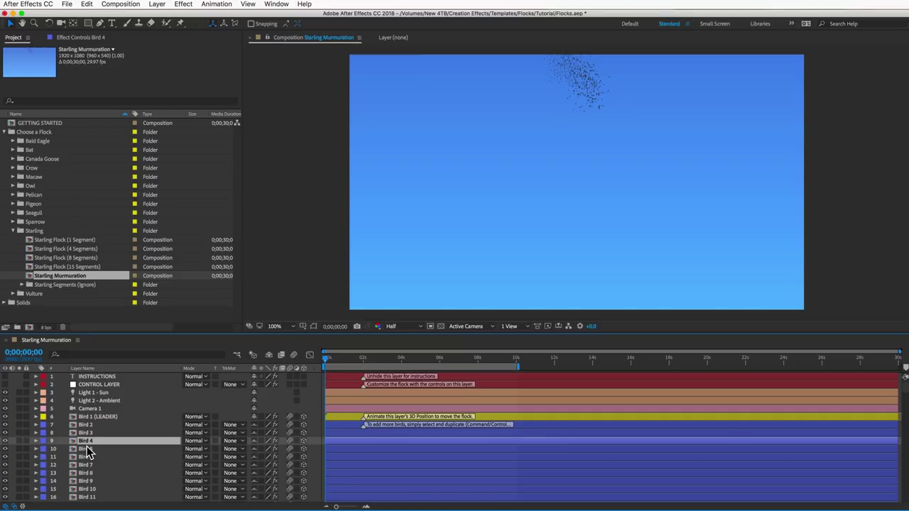
# Step: Duplicate all bird layers from Bird 1 (LEADER) through Bird 1000
pyautogui.scroll(-20, 89, 455)
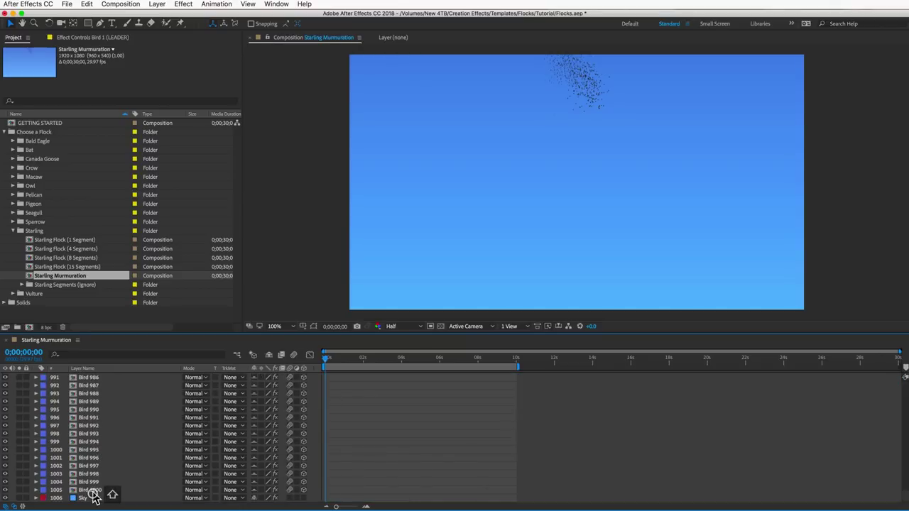
pyautogui.keyDown('shift'); pyautogui.click(92, 489); pyautogui.keyUp('shift')
pyautogui.hotkey('ctrl', 'd')
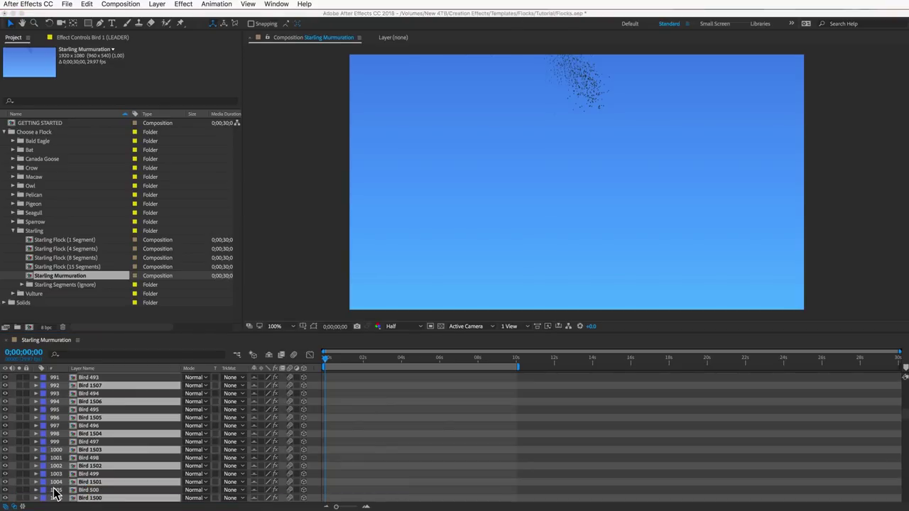
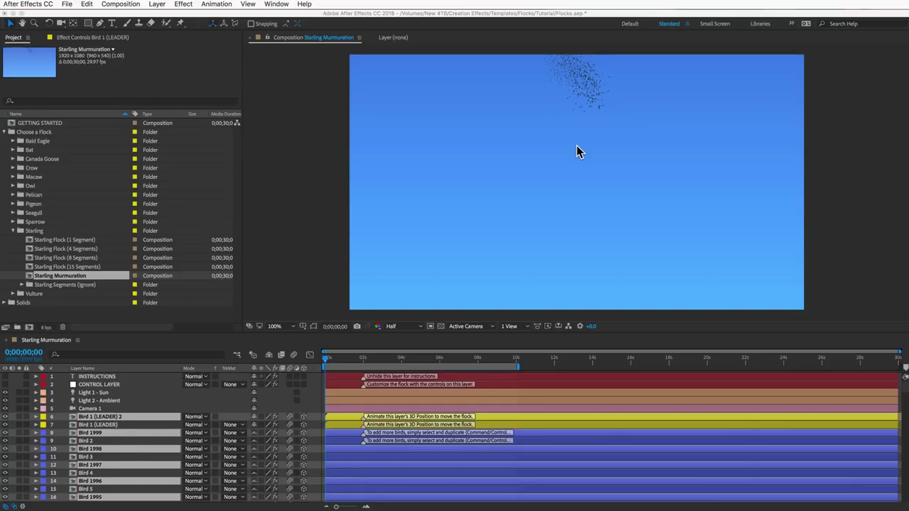
# Step: Set the Random Seed of the CONTROL LAYER's General effect to 214
pyautogui.click(98, 384)
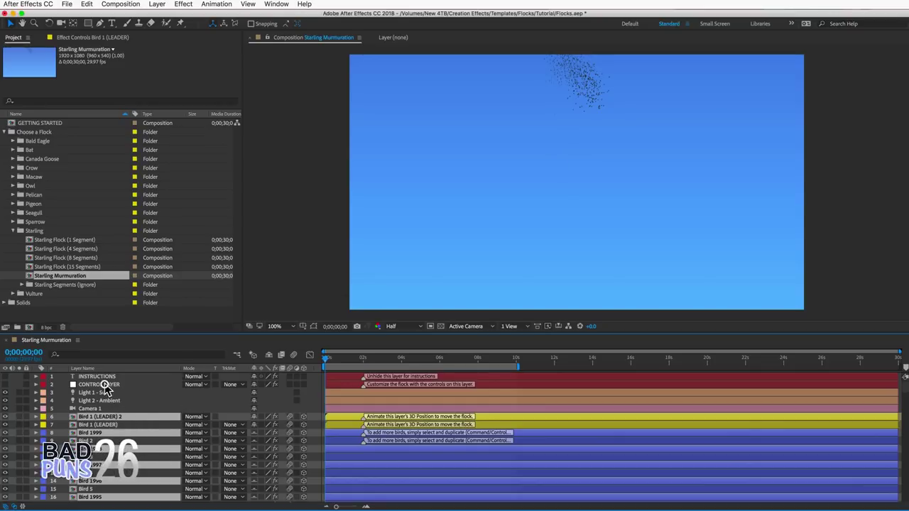
pyautogui.click(74, 36)
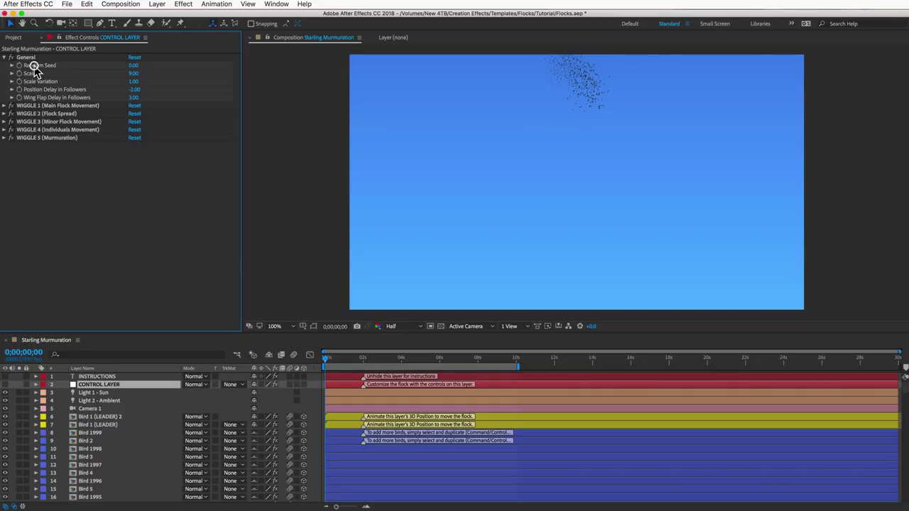
pyautogui.moveTo(132, 66); pyautogui.dragTo(231, 71)
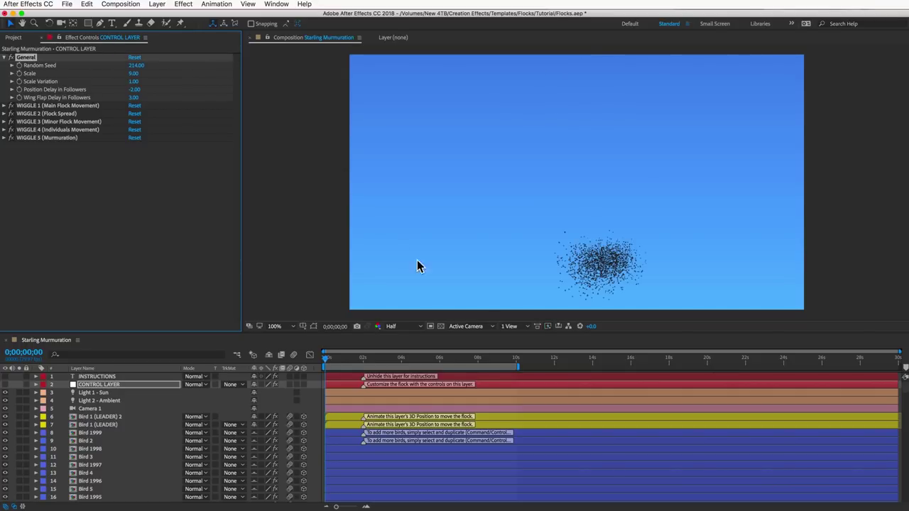
# Step: Extend the work area to the end of the composition at 30 seconds
pyautogui.moveTo(520, 366); pyautogui.dragTo(708, 368)
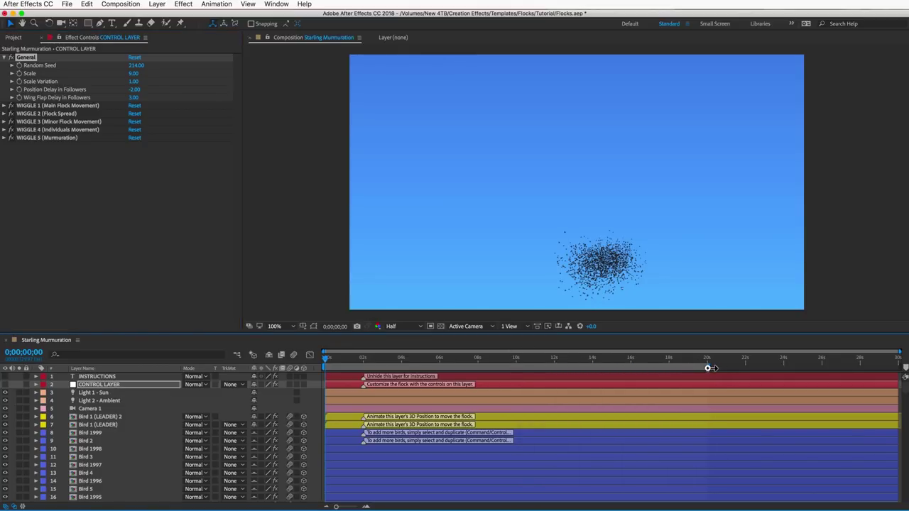
pyautogui.moveTo(707, 368); pyautogui.dragTo(899, 367)
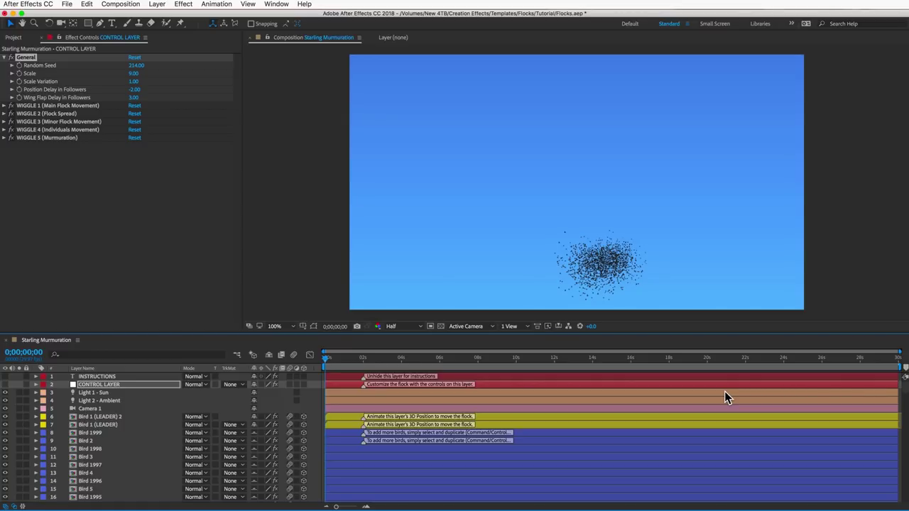
# Step: At 0;00;01;10, enlarge the Starling Murmuration composition to 2000 px wide and 1300 px high so the birds fit inside the frame
pyautogui.click(351, 360)
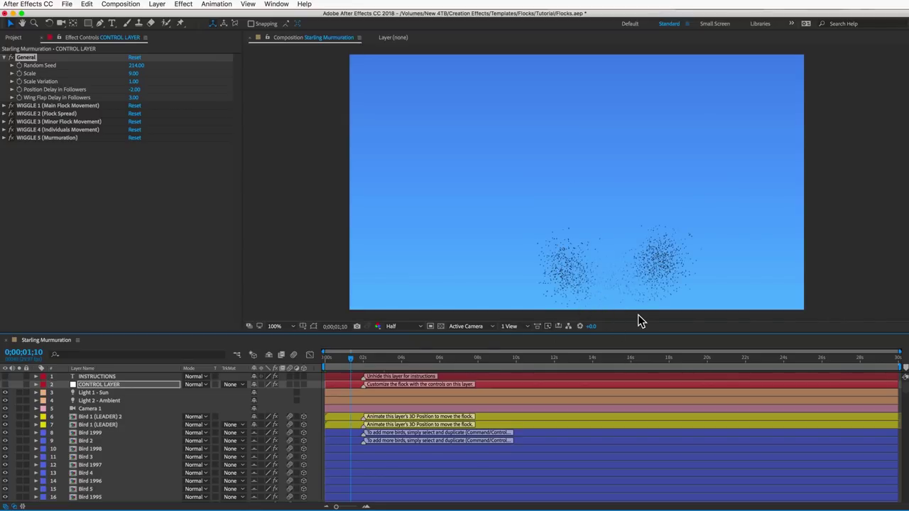
pyautogui.press('super+k')
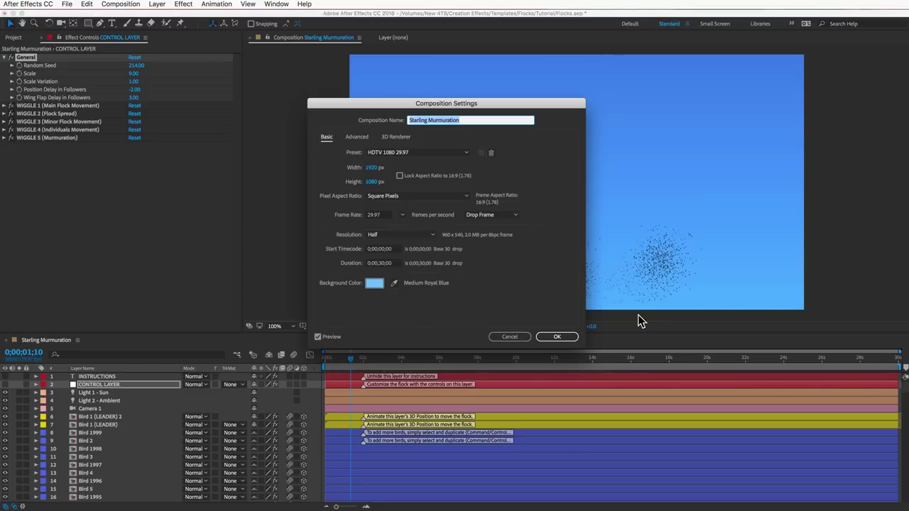
pyautogui.click(374, 168)
pyautogui.write('2000')
pyautogui.press('Tab')
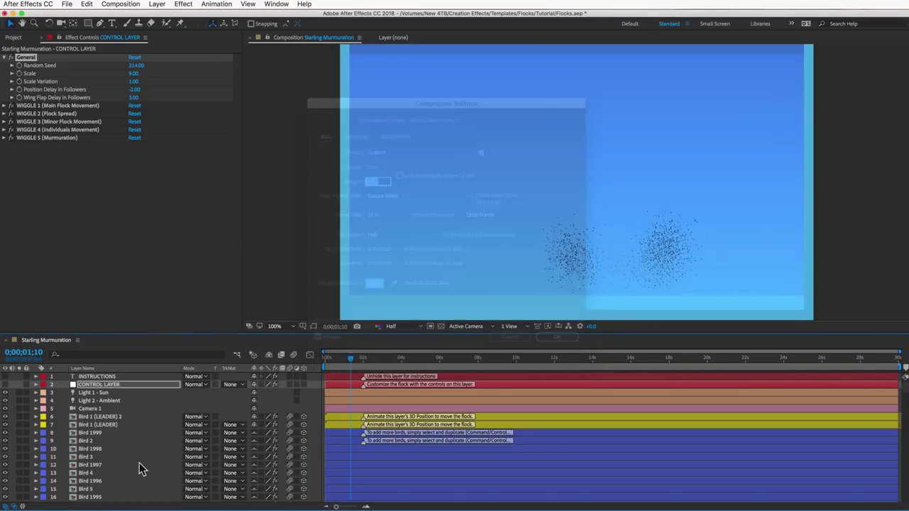
# Step: Hide the shy bird layers from the layer list, turn off the Sky layer, and display the background as transparent
pyautogui.click(268, 354)
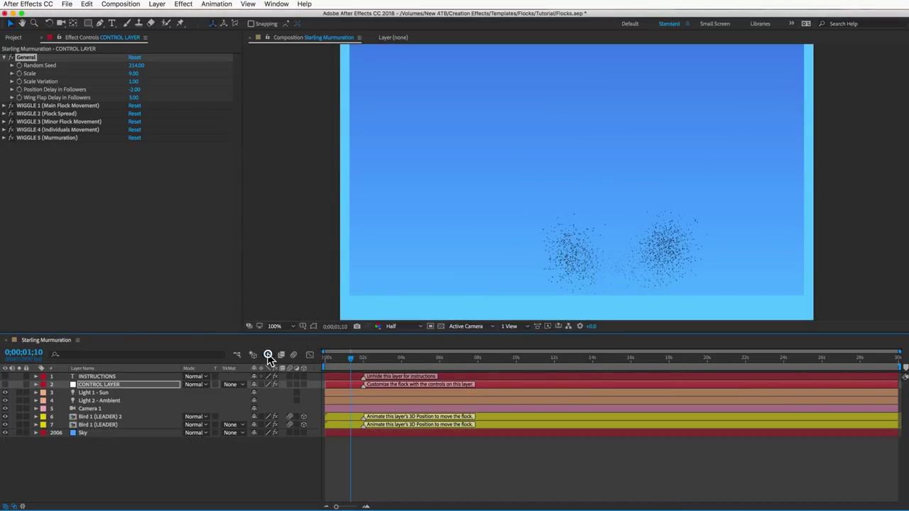
pyautogui.click(5, 433)
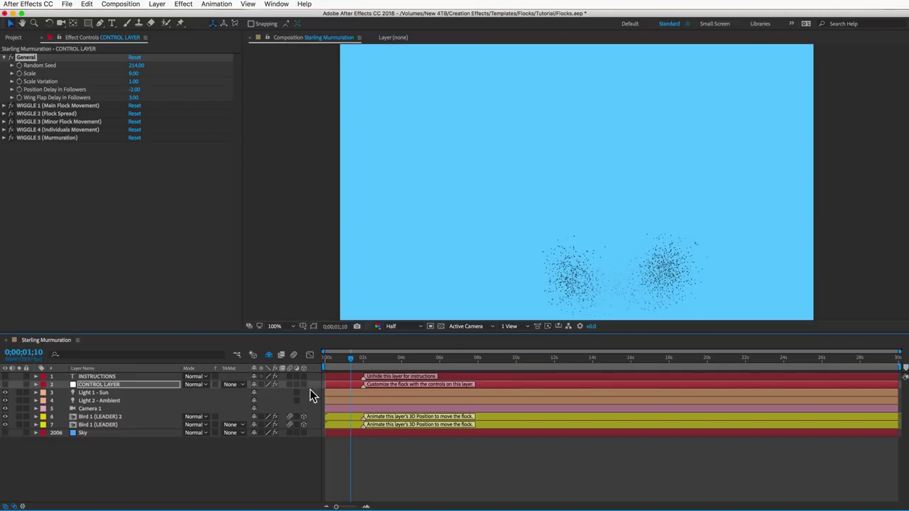
pyautogui.click(441, 327)
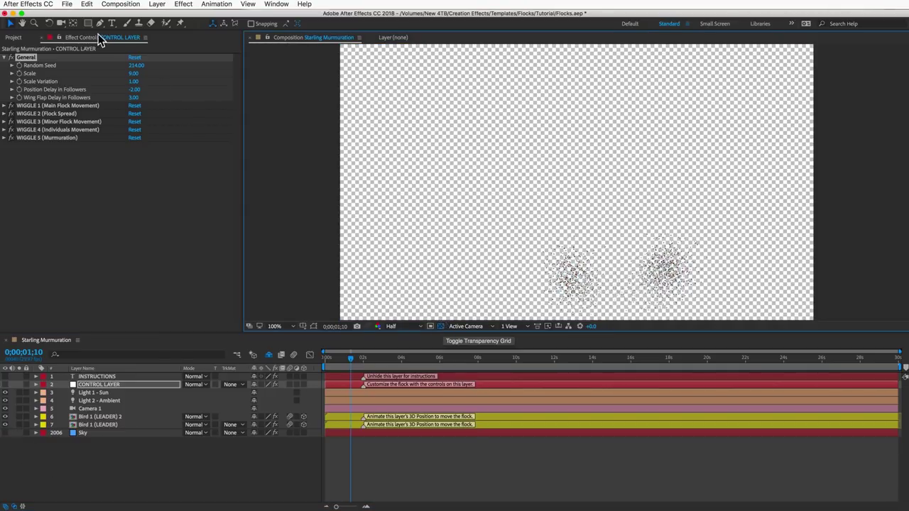
# Step: Add the composition to the Adobe Media Encoder queue and open the export settings of its QuickTime output
pyautogui.click(68, 5)
pyautogui.moveTo(120, 4)
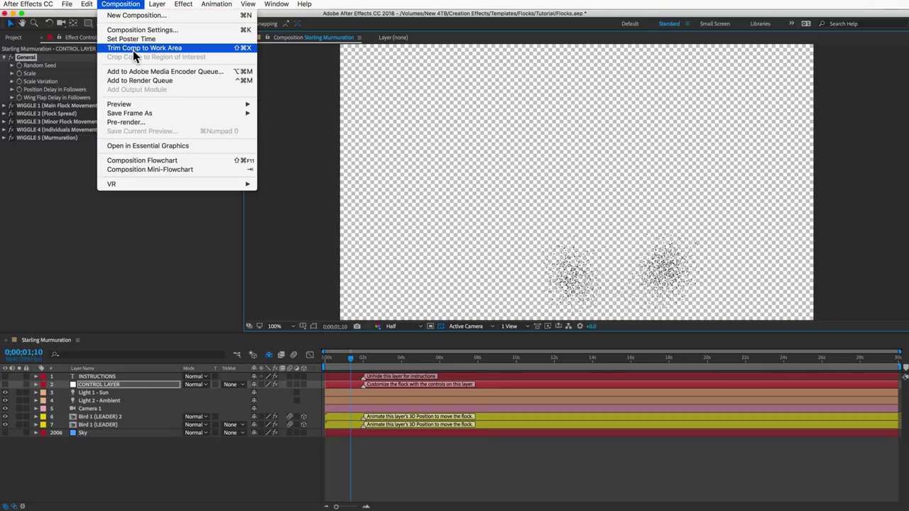
pyautogui.click(135, 73)
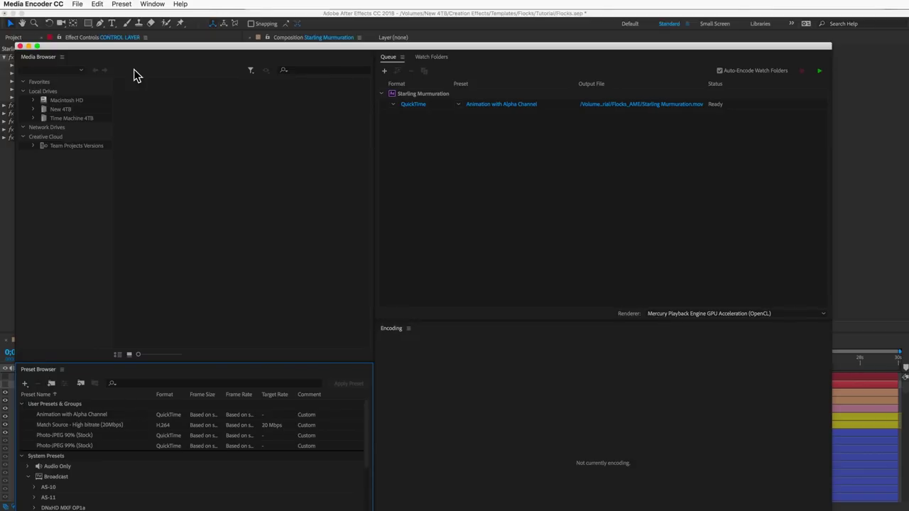
pyautogui.click(410, 106)
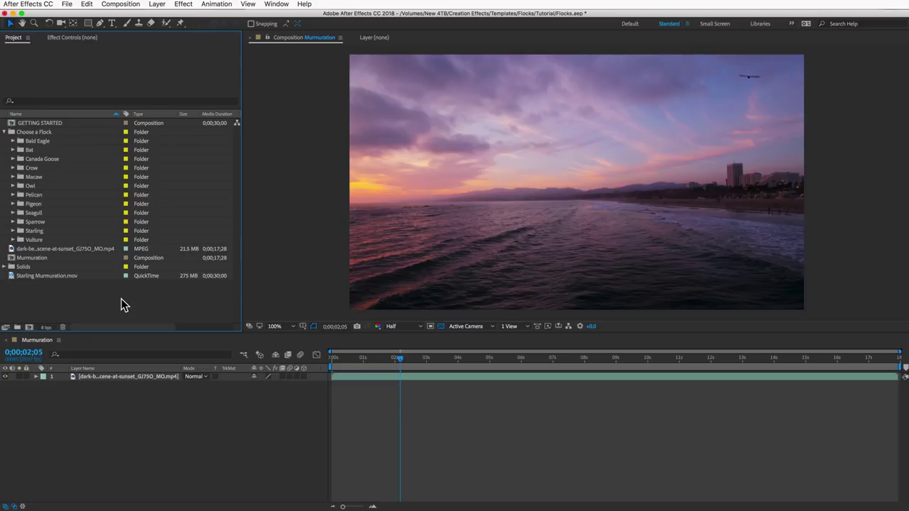
# Step: Place Starling Murmuration.mov above the sunset footage in the Murmuration composition, scale it to 65%, and position the flock in the sky
pyautogui.click(44, 277)
pyautogui.moveTo(39, 280); pyautogui.dragTo(104, 379)
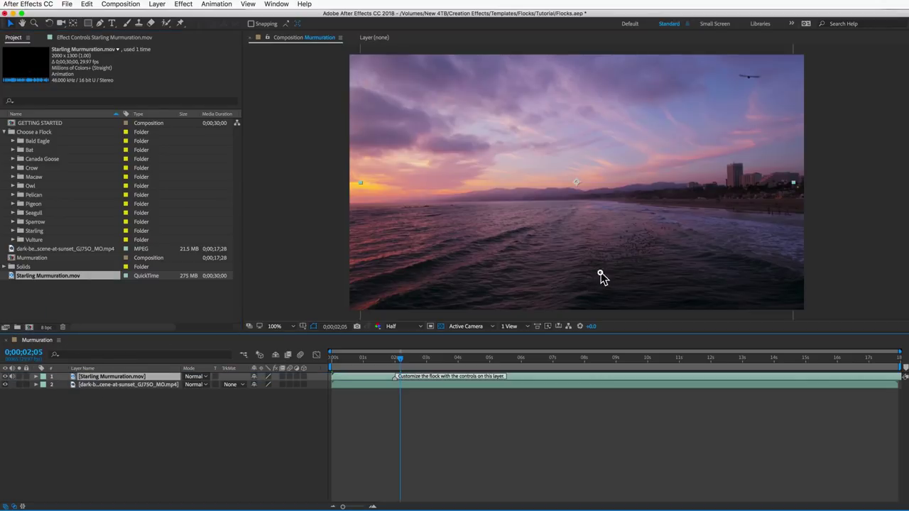
pyautogui.press('s')
pyautogui.moveTo(264, 388); pyautogui.dragTo(246, 384)
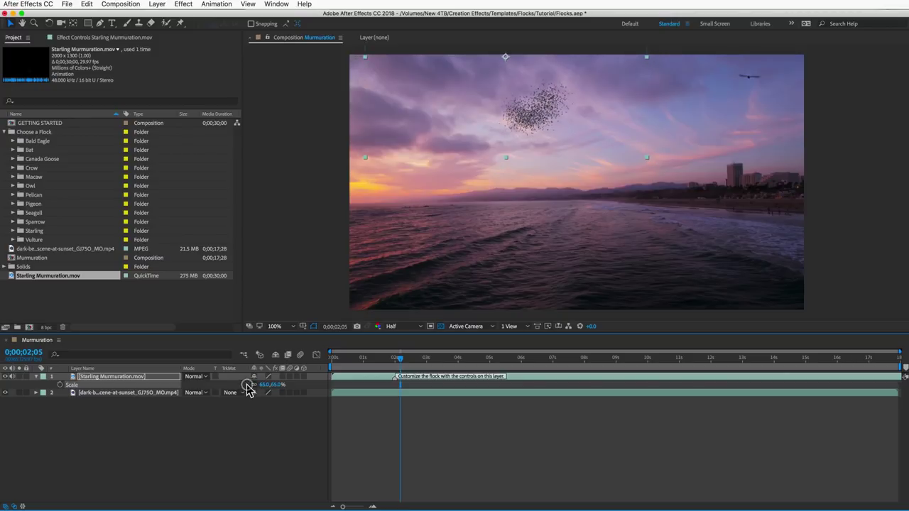
pyautogui.moveTo(528, 116); pyautogui.dragTo(526, 151)
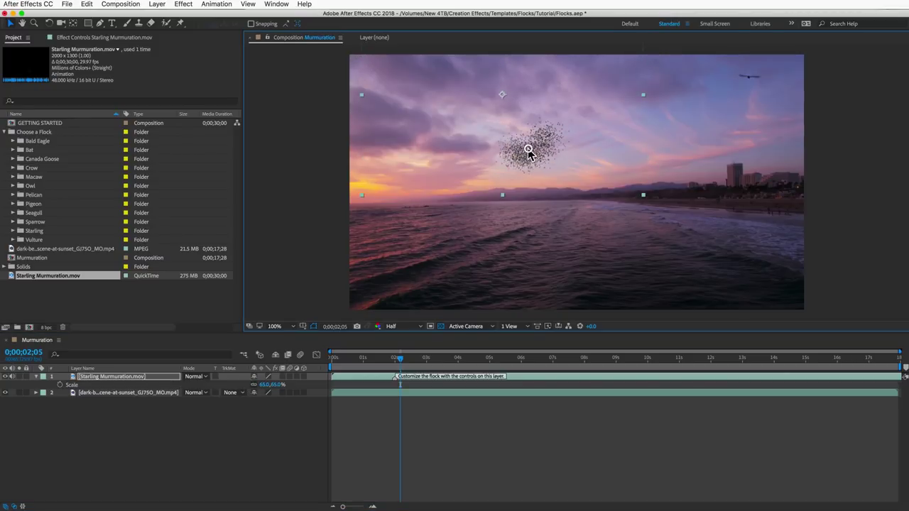
# Step: Apply a Tint effect to the starling layer, sampling the horizon sky for both black and white colors, with Amount to Tint at 24%
pyautogui.click(186, 4)
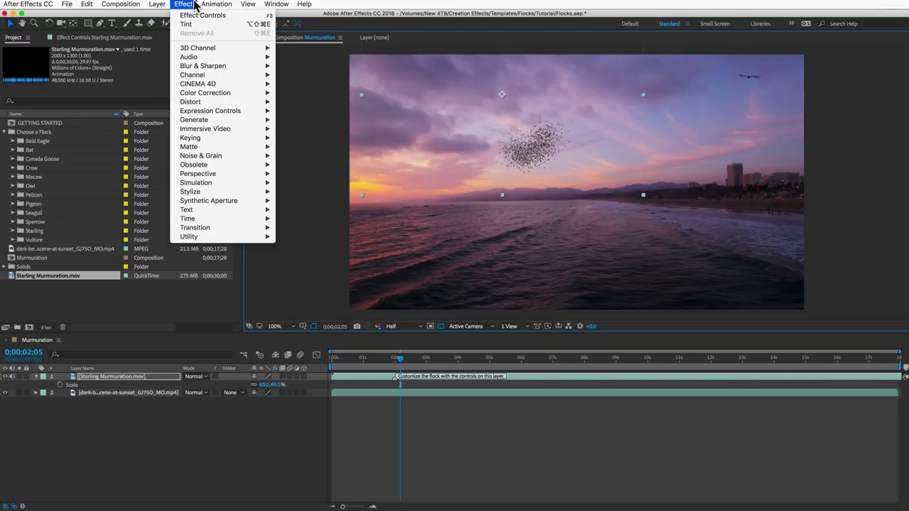
pyautogui.moveTo(223, 95)
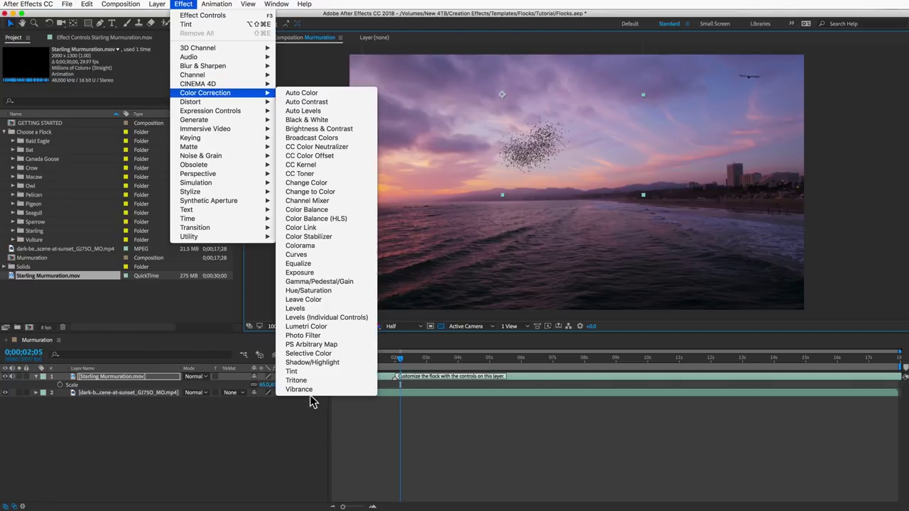
pyautogui.click(296, 371)
pyautogui.click(146, 65)
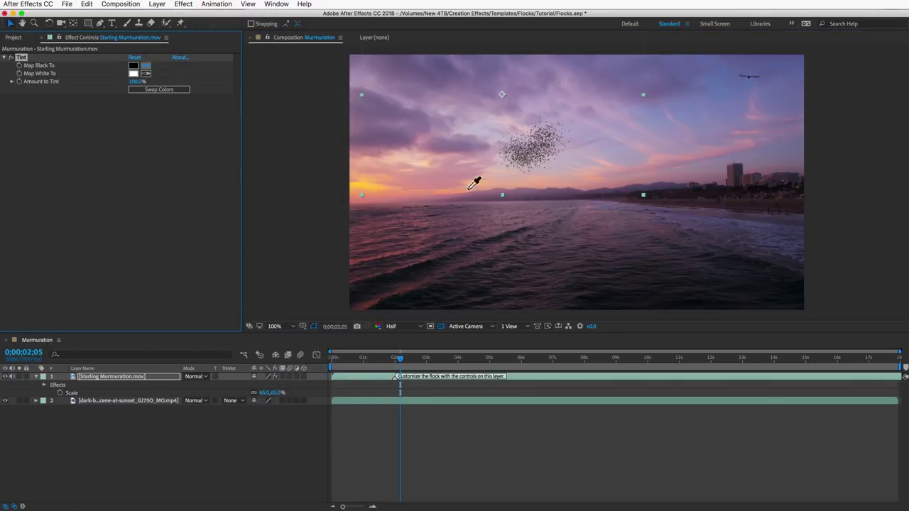
pyautogui.click(478, 187)
pyautogui.click(146, 73)
pyautogui.click(477, 190)
pyautogui.moveTo(136, 86); pyautogui.dragTo(54, 90)
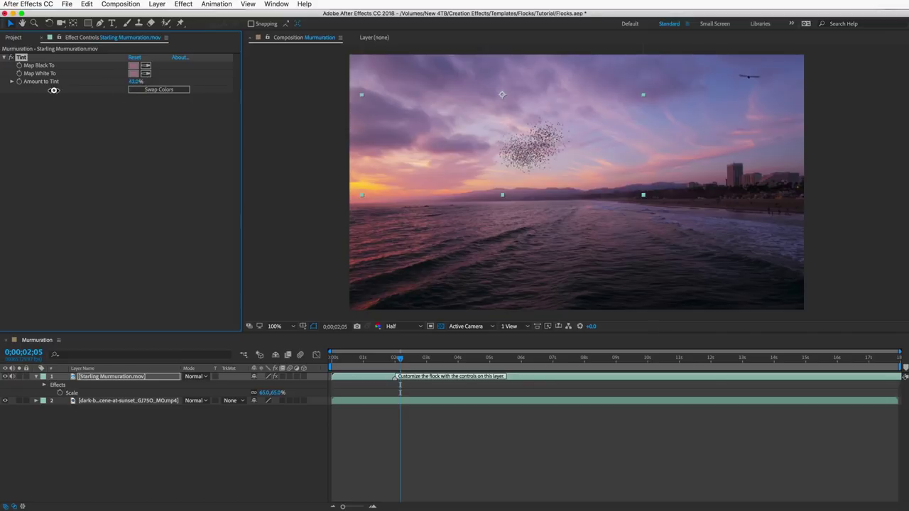
# Step: Duplicate the Starling Murmuration.mov layer and slide the copy about 0.3 seconds earlier in time
pyautogui.click(105, 381)
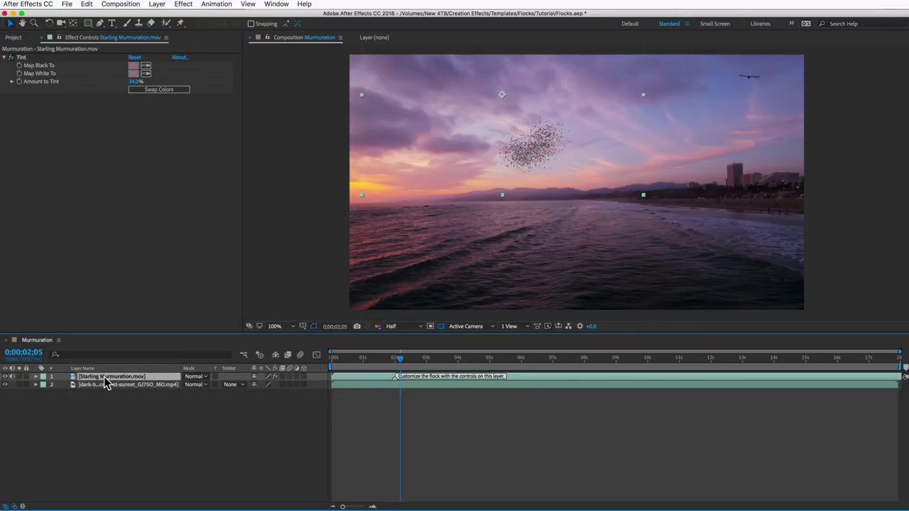
pyautogui.press('super+d')
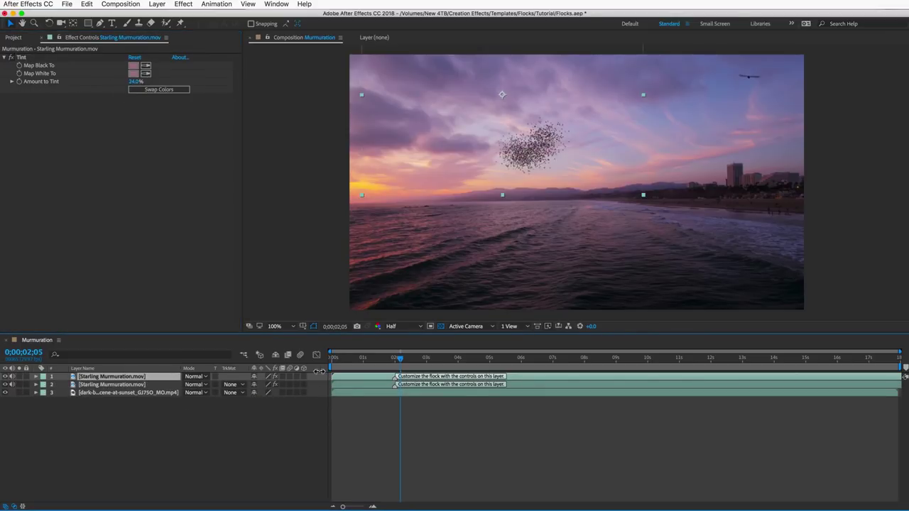
pyautogui.moveTo(345, 381); pyautogui.dragTo(334, 382)
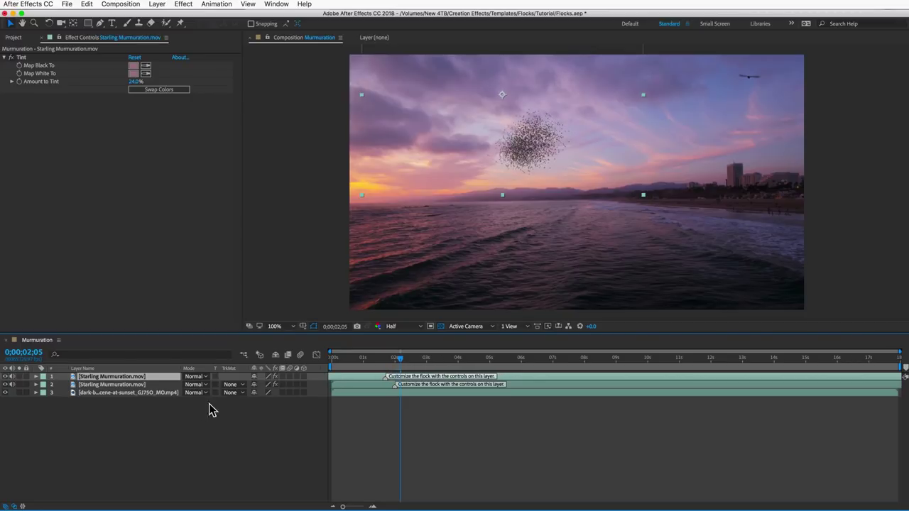
# Step: Rotate the duplicated starling layer to 7° and move it slightly down and to the left of the original flock
pyautogui.press('r')
pyautogui.click(264, 385)
pyautogui.write('7')
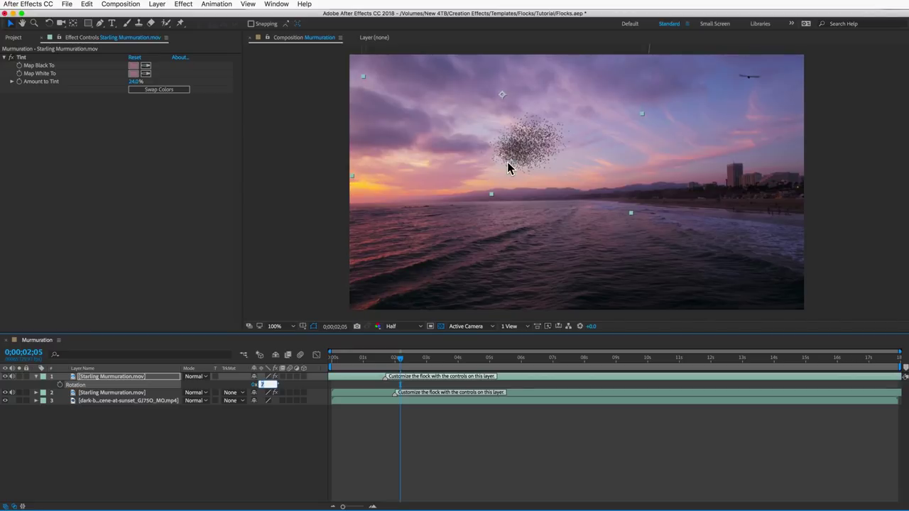
pyautogui.moveTo(519, 145); pyautogui.dragTo(508, 152)
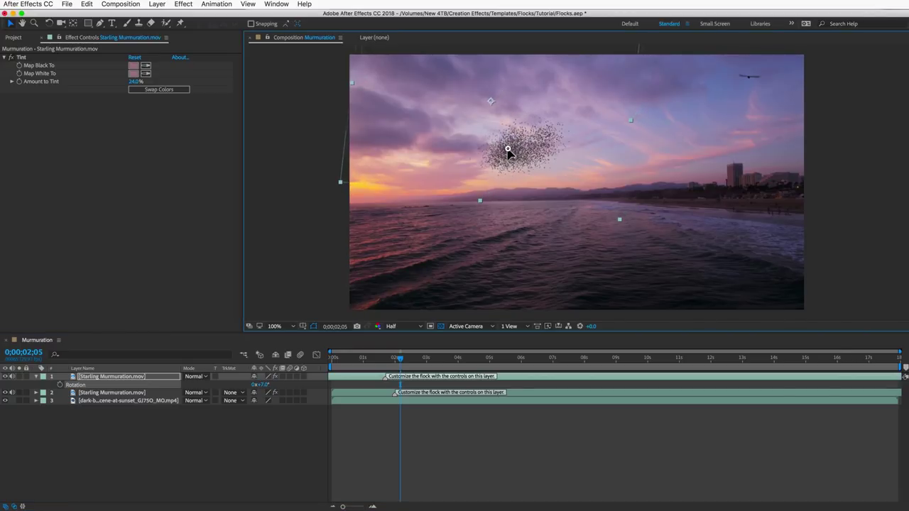
# Step: Set the scale of the duplicated starling layer to 67%
pyautogui.press('s')
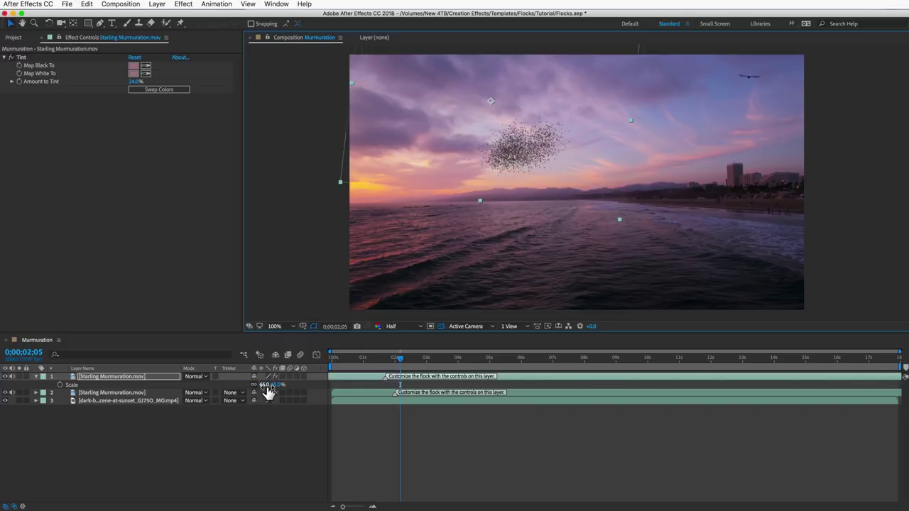
pyautogui.click(265, 385)
pyautogui.press('Up')
pyautogui.press('Up')
pyautogui.press('Up')
pyautogui.press('Up')
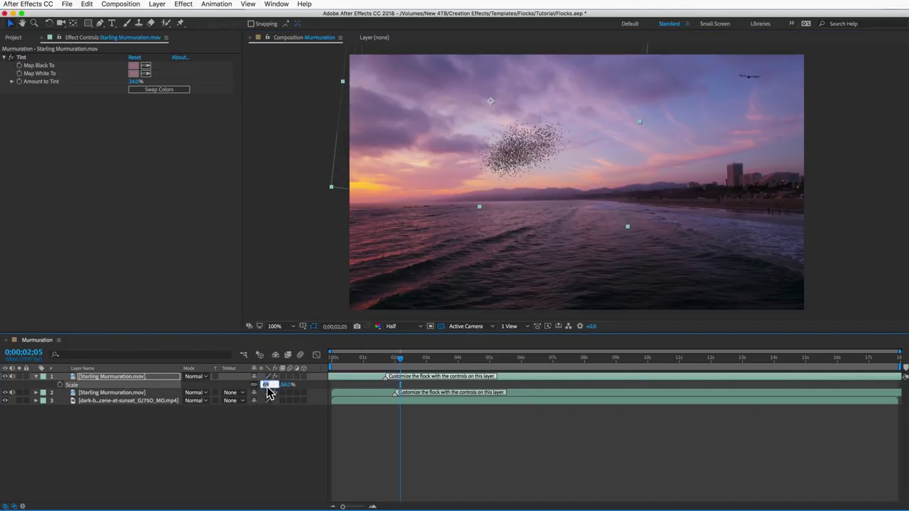
pyautogui.write('67')
pyautogui.click(211, 430)
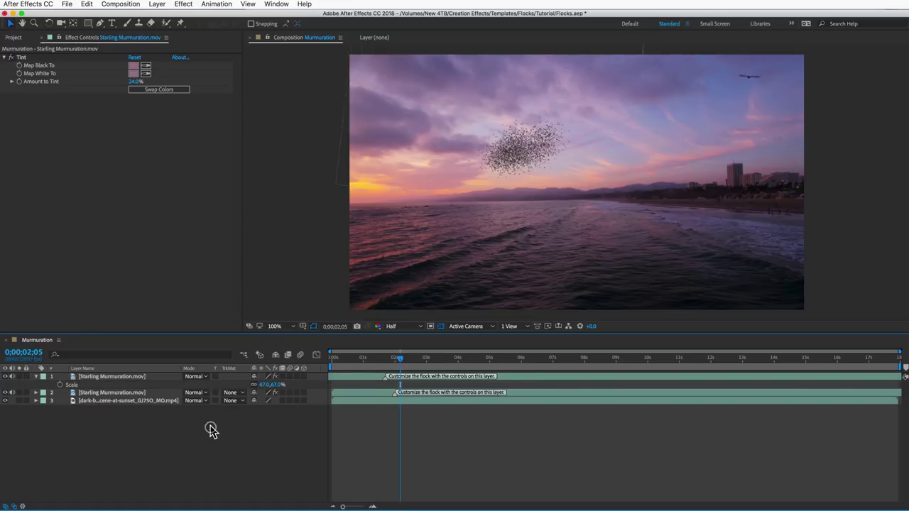
# Step: Duplicate the top starling layer, slide the copy about 0.3 seconds earlier, and rotate it to about 14°
pyautogui.click(111, 380)
pyautogui.click(109, 377)
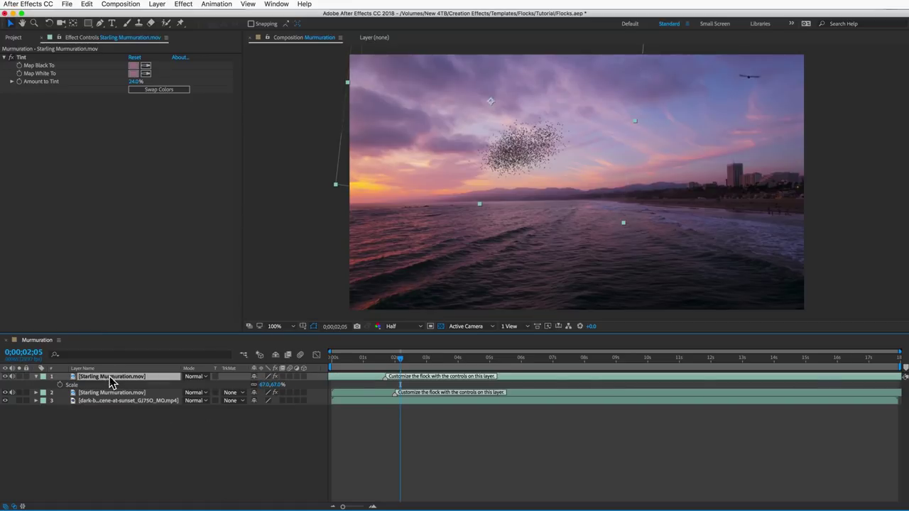
pyautogui.hotkey('ctrl', 'd')
pyautogui.moveTo(345, 381); pyautogui.dragTo(333, 379)
pyautogui.press('r')
pyautogui.moveTo(264, 384); pyautogui.dragTo(245, 405)
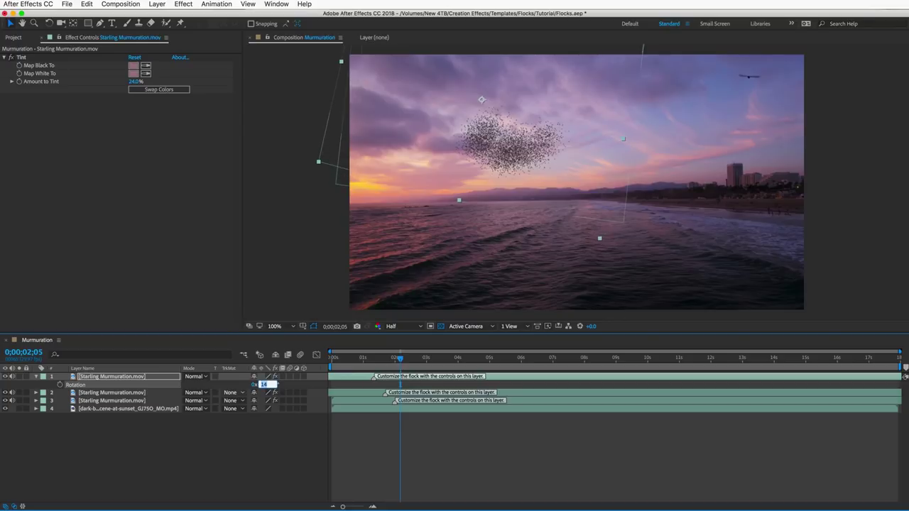
# Step: Scale the newest starling layer up slightly and collapse the properties of all layers
pyautogui.click(194, 436)
pyautogui.hotkey('ctrl', 'a')
pyautogui.press('s')
pyautogui.click(264, 384)
pyautogui.hotkey('ctrl', 'a')
pyautogui.press('s')
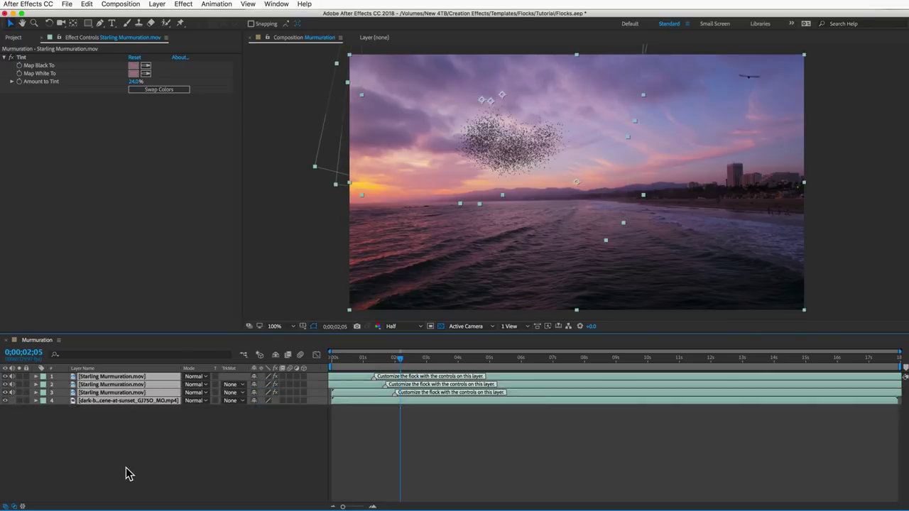
pyautogui.click(125, 473)
# Step: Duplicate the top starling layer twice, shifting the copies several seconds earlier to lengthen the flock, and rotate the last copy to 9°
pyautogui.click(108, 378)
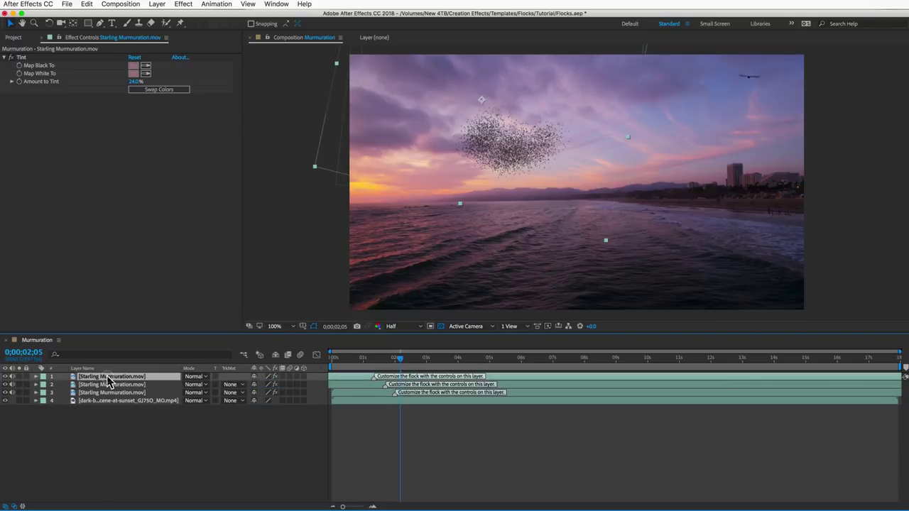
pyautogui.hotkey('ctrl', 'd')
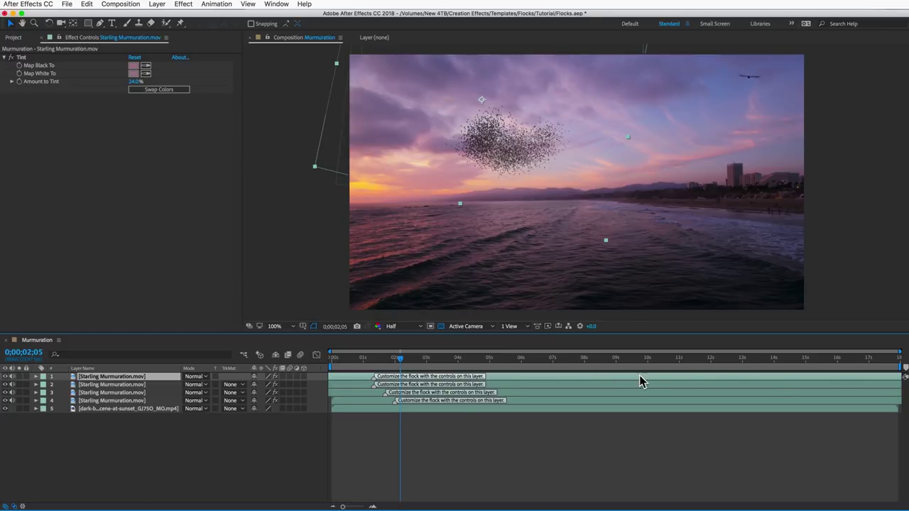
pyautogui.moveTo(753, 374); pyautogui.dragTo(456, 404)
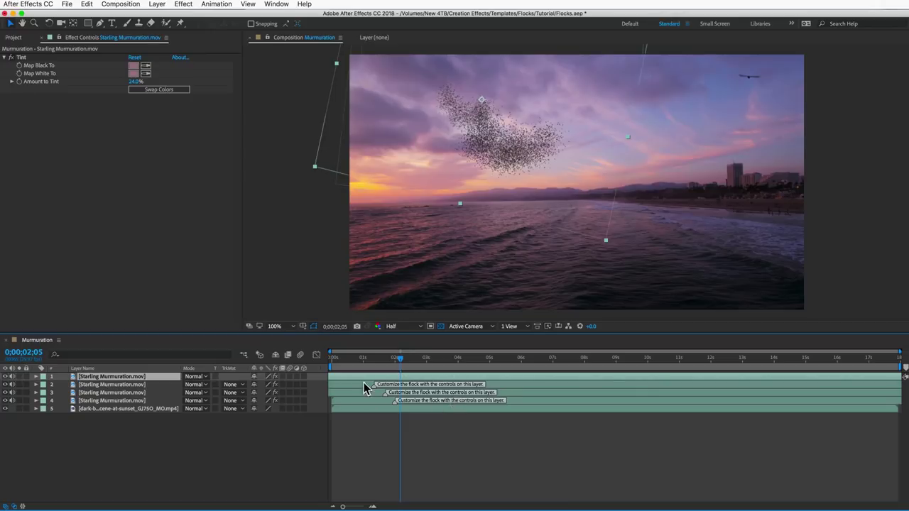
pyautogui.press('super+d')
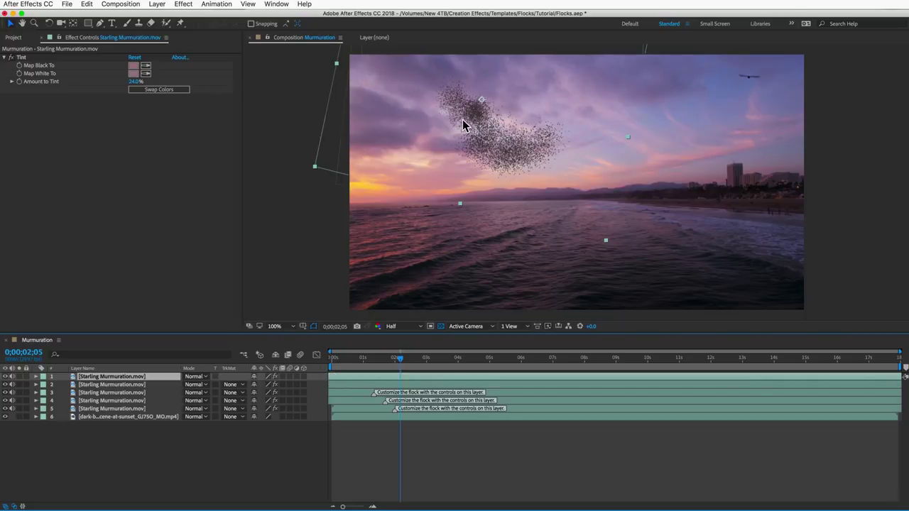
pyautogui.press('r')
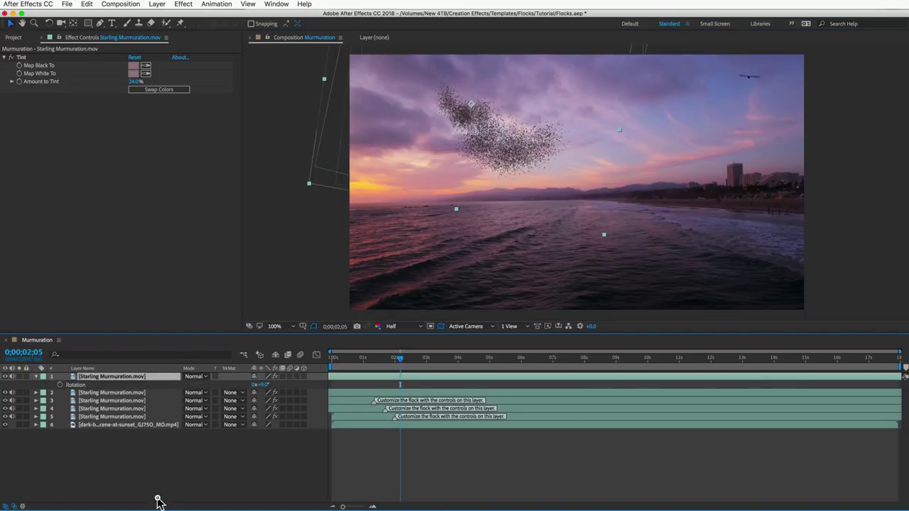
# Step: Animate the Position of the top two starling layers together with seven keyframes between about 1.5 and 15 seconds
pyautogui.keyDown('shift'); pyautogui.click(128, 389); pyautogui.keyUp('shift')
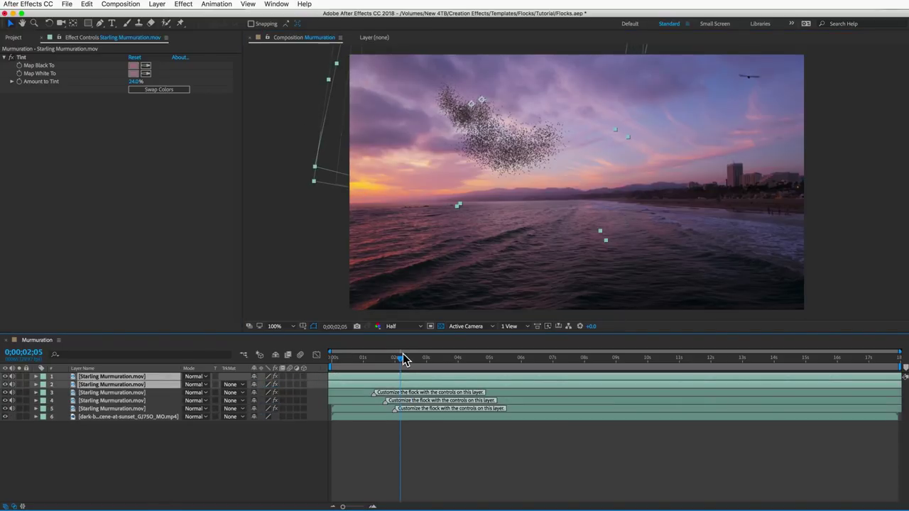
pyautogui.moveTo(403, 361); pyautogui.dragTo(523, 364)
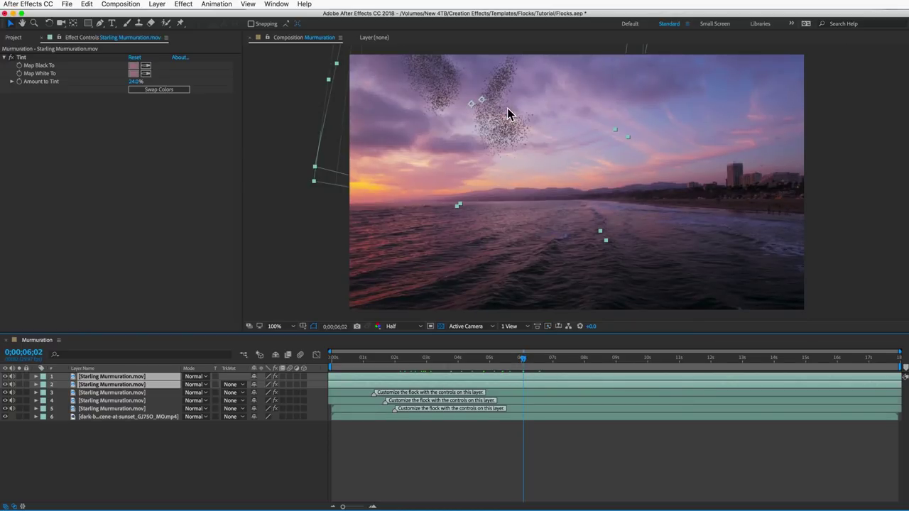
pyautogui.press('p')
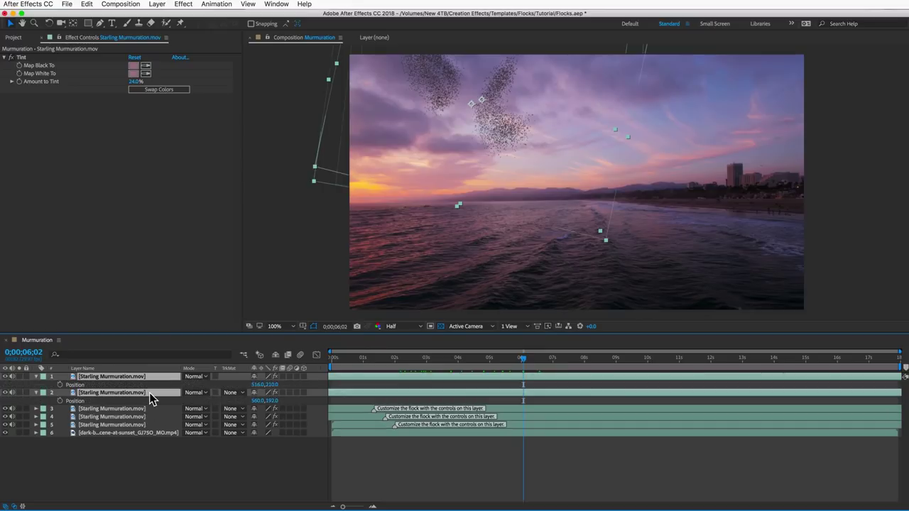
pyautogui.moveTo(255, 389); pyautogui.dragTo(179, 388)
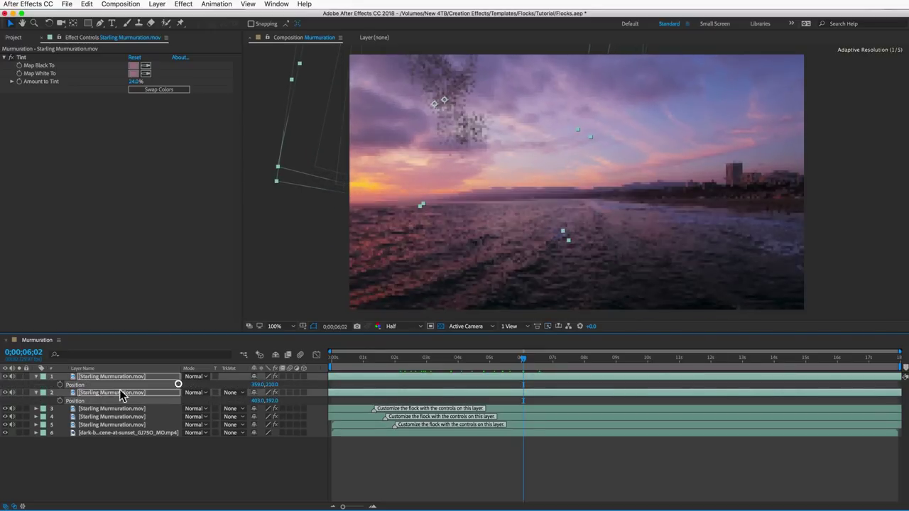
pyautogui.click(59, 384)
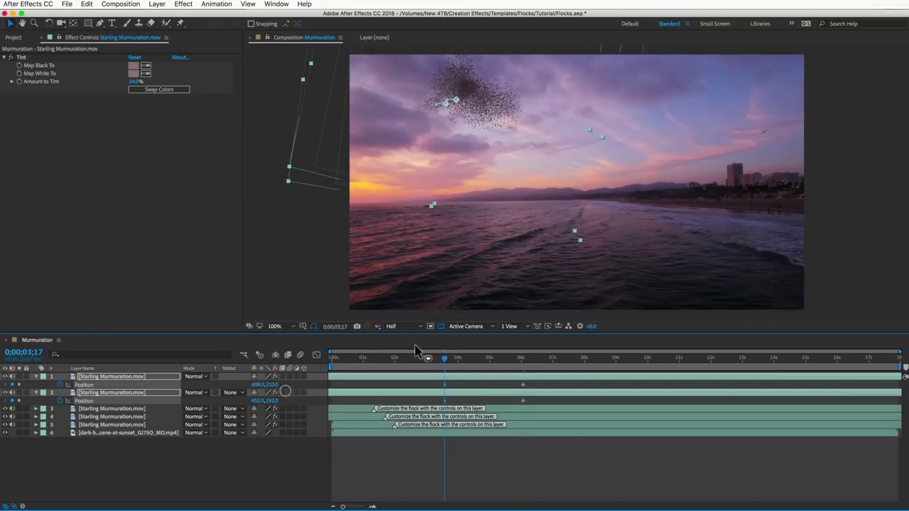
pyautogui.press('j')
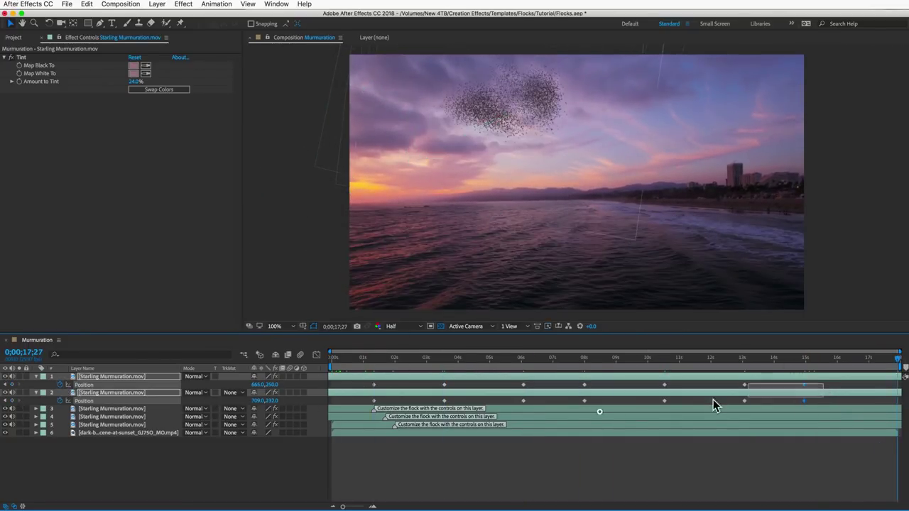
# Step: Select all the Position keyframes on the top two starling layers and bring up their Keyframe Assistant options
pyautogui.moveTo(715, 405); pyautogui.dragTo(362, 408)
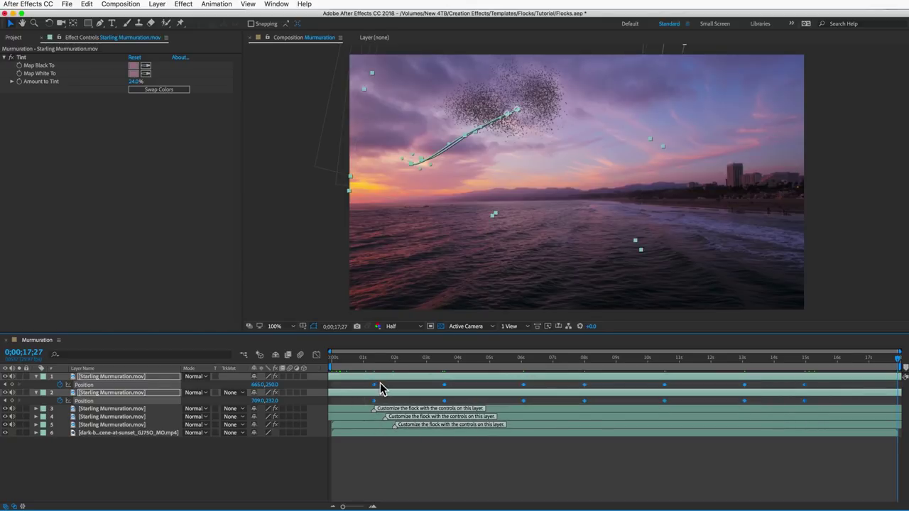
pyautogui.rightClick(374, 384)
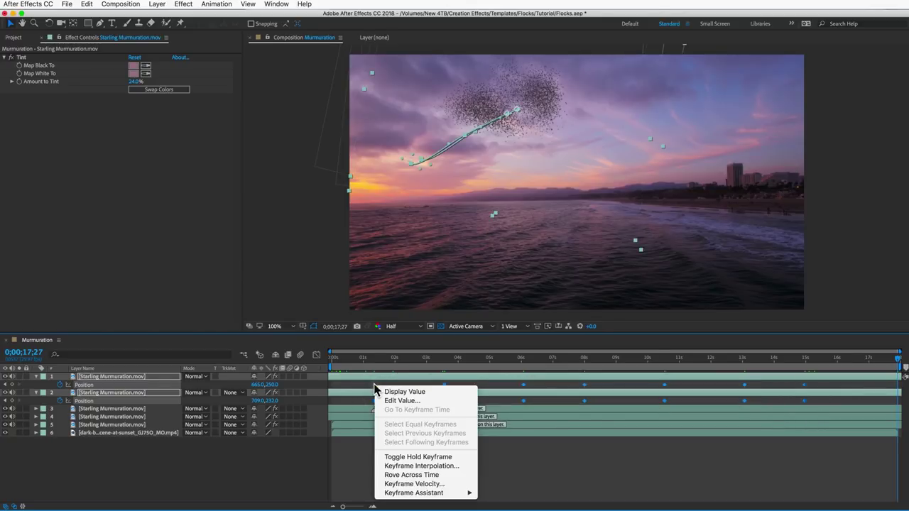
pyautogui.moveTo(428, 497)
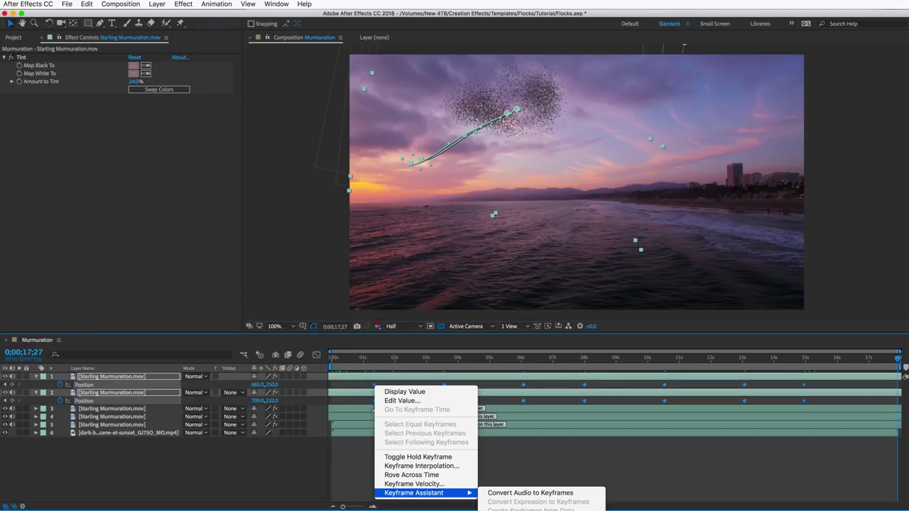
pyautogui.press('Escape')
pyautogui.click(435, 448)
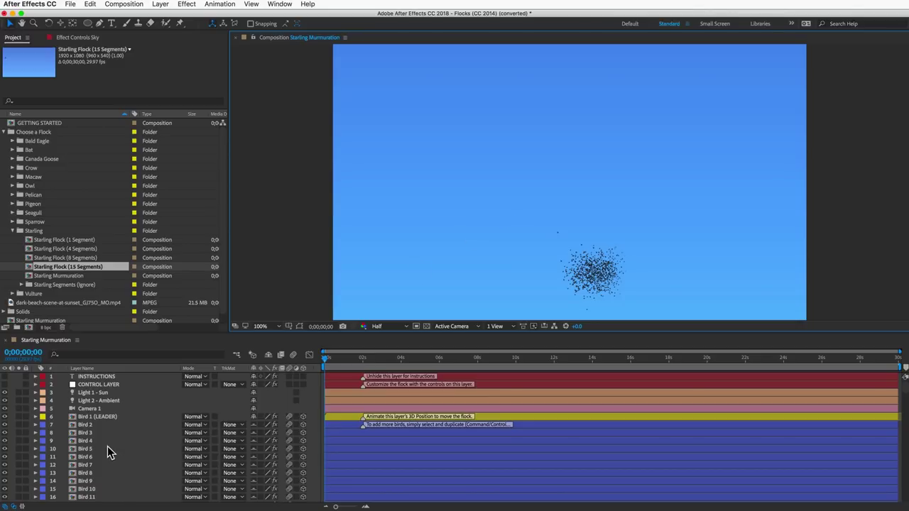
# Step: Look through the bird layers of the Starling Murmuration composition and hide its shy layers
pyautogui.scroll(-20, 108, 446)
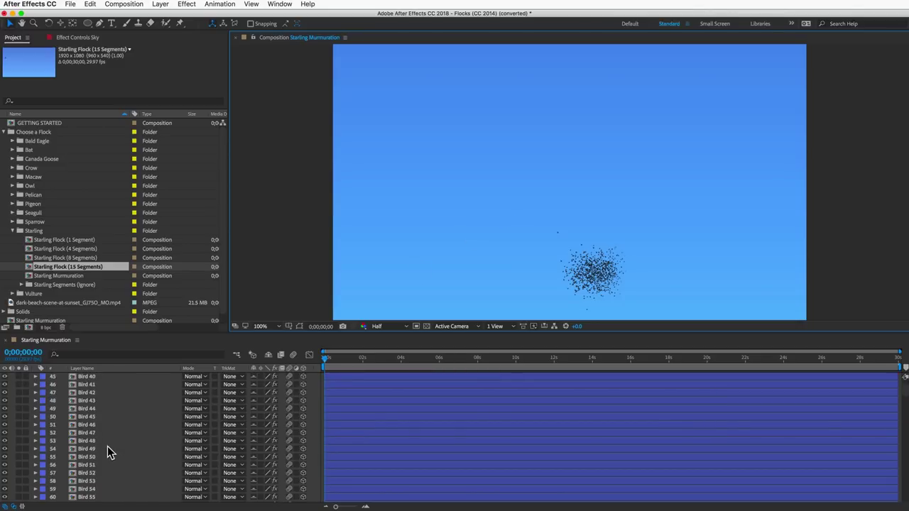
pyautogui.scroll(20, 107, 445)
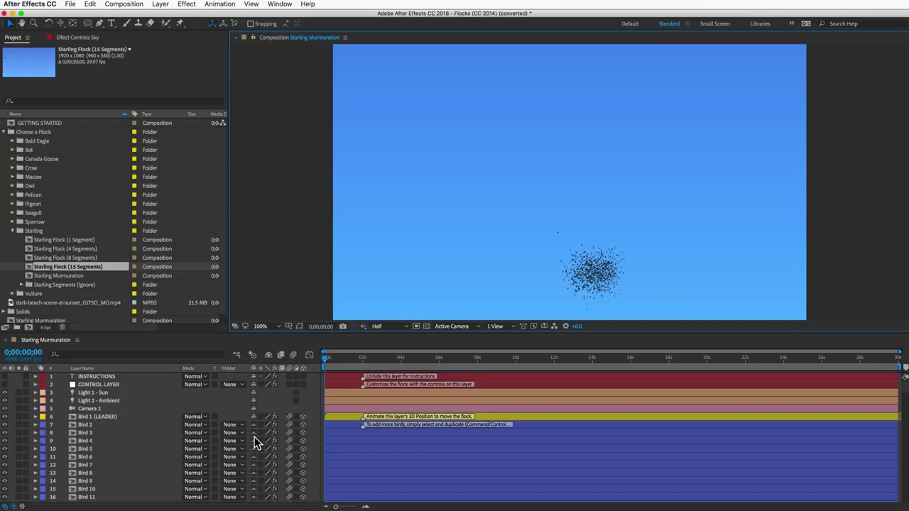
pyautogui.click(269, 355)
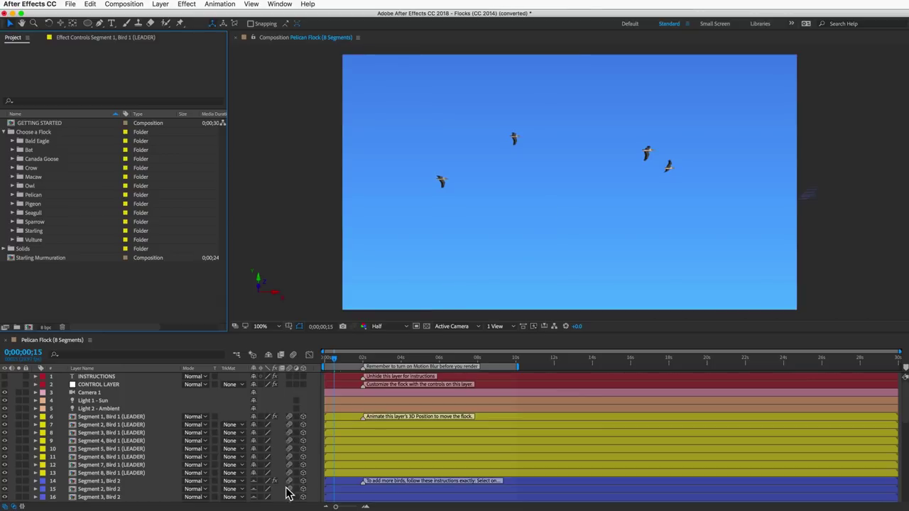
# Step: Enable motion blur for the Pelican Flock (8 Segments) composition and review its shutter angle in the advanced composition settings
pyautogui.click(294, 355)
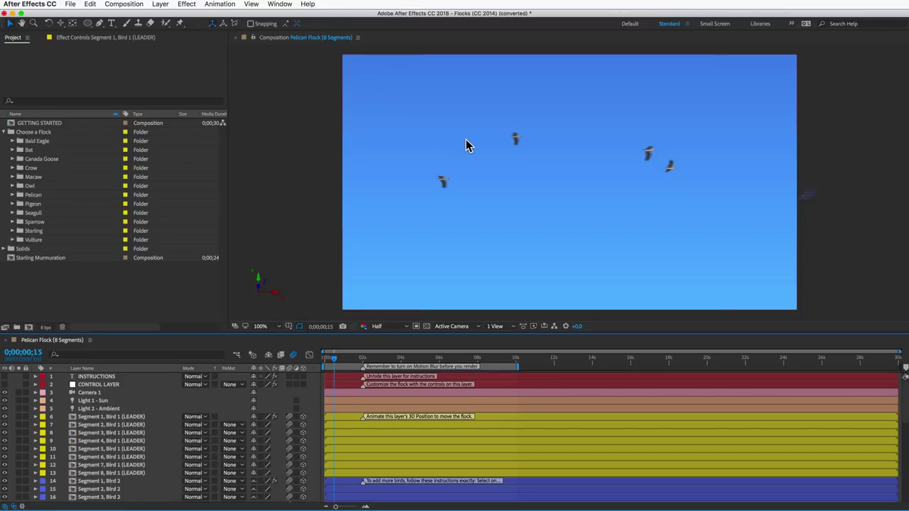
pyautogui.press('super+k')
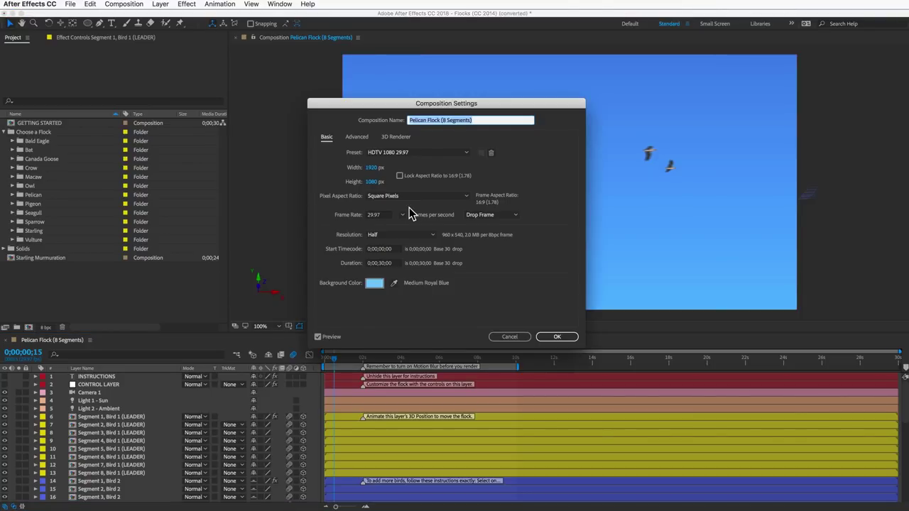
pyautogui.click(355, 139)
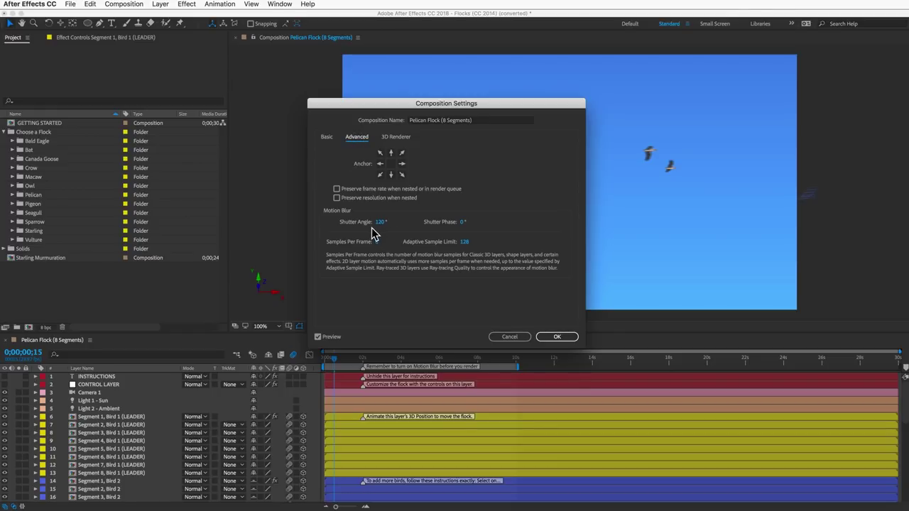
pyautogui.click(551, 339)
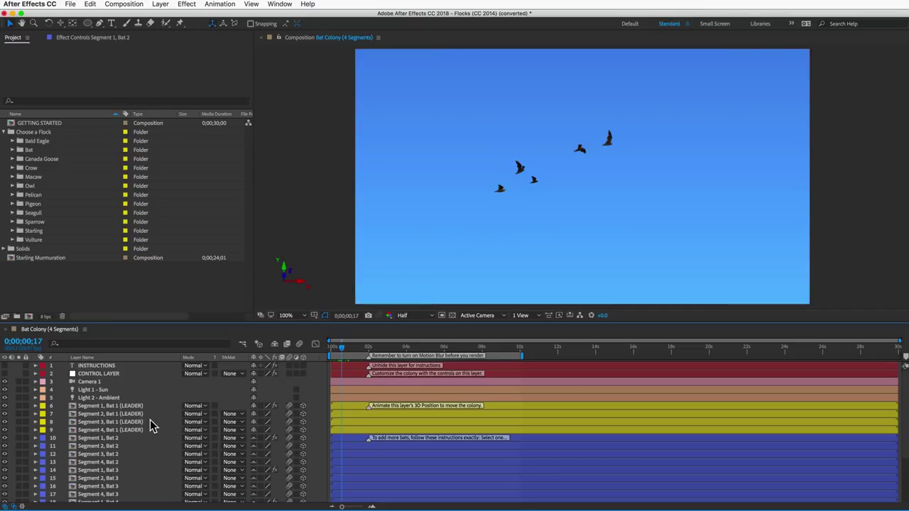
# Step: Move the Segment 1, Bat 2 layer lower in the frame by increasing its Y position
pyautogui.click(109, 439)
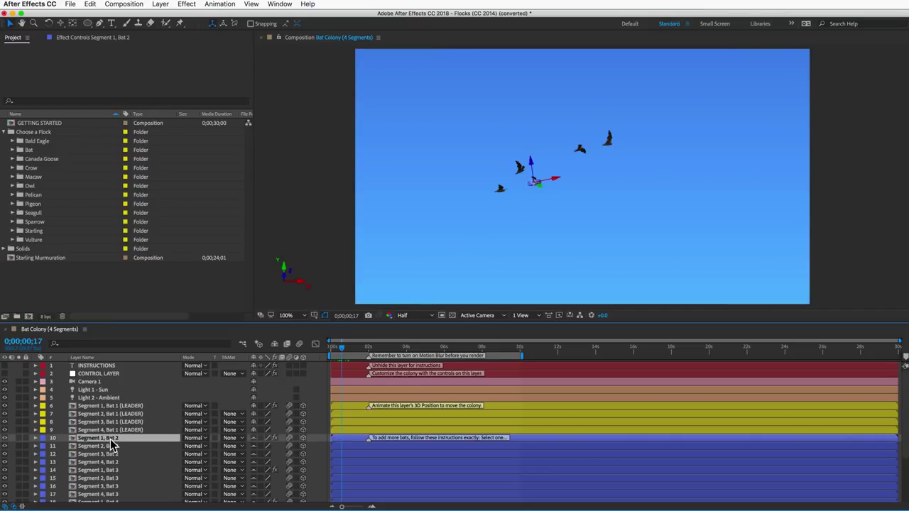
pyautogui.press('p')
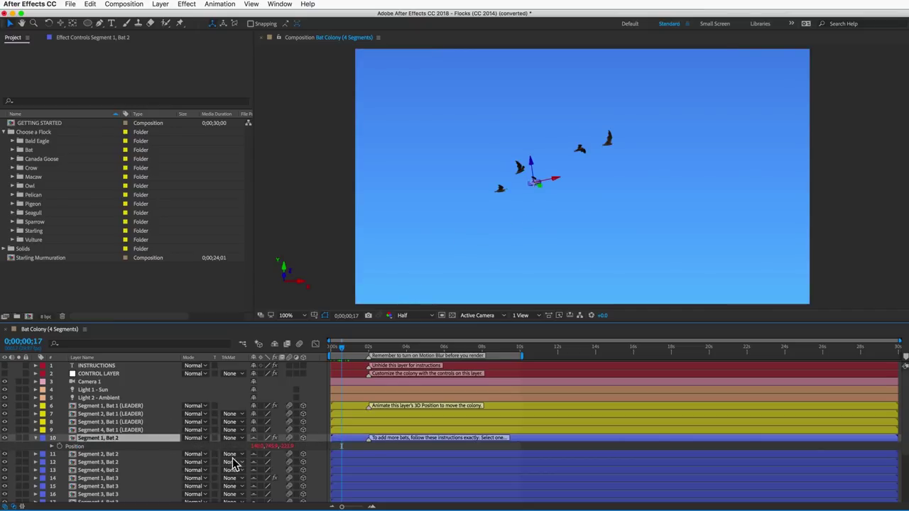
pyautogui.moveTo(267, 446); pyautogui.dragTo(314, 455)
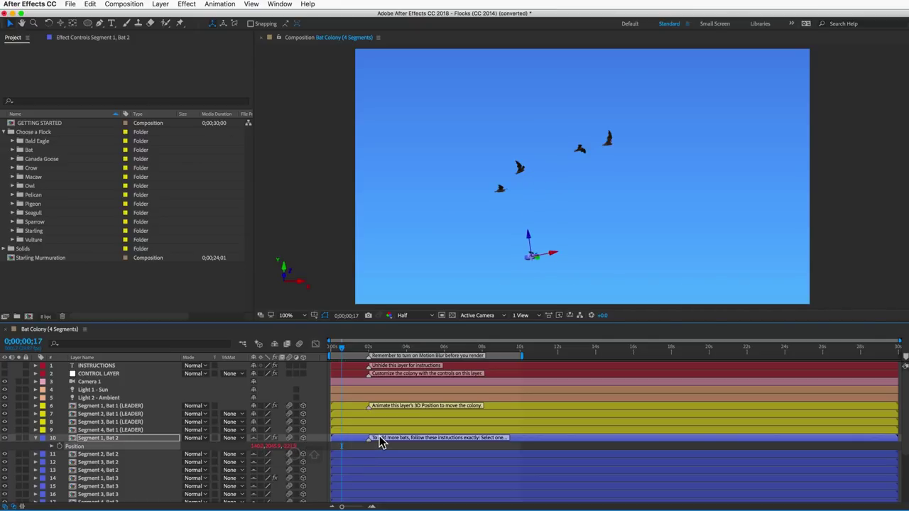
pyautogui.click(215, 449)
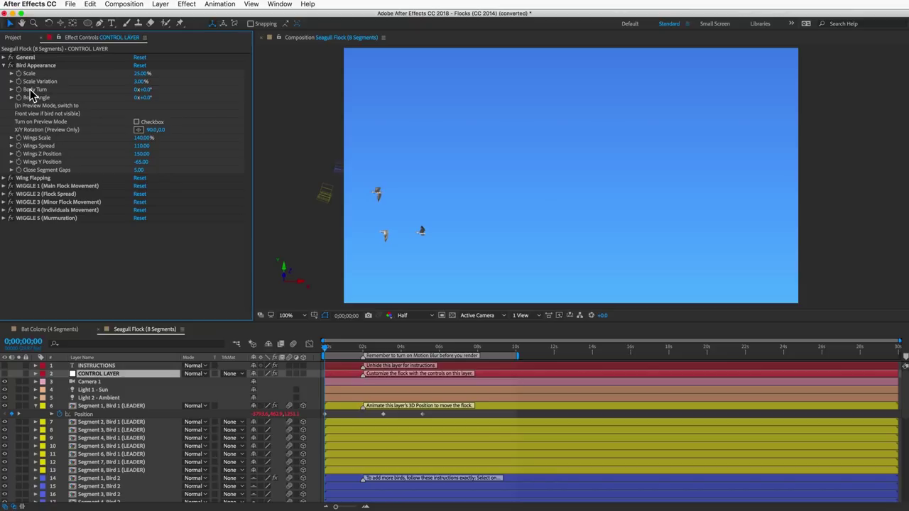
# Step: Preview the seagull flock's flight and solo the eight Bird 1 leader segment layers
pyautogui.click(122, 406)
pyautogui.press('space')
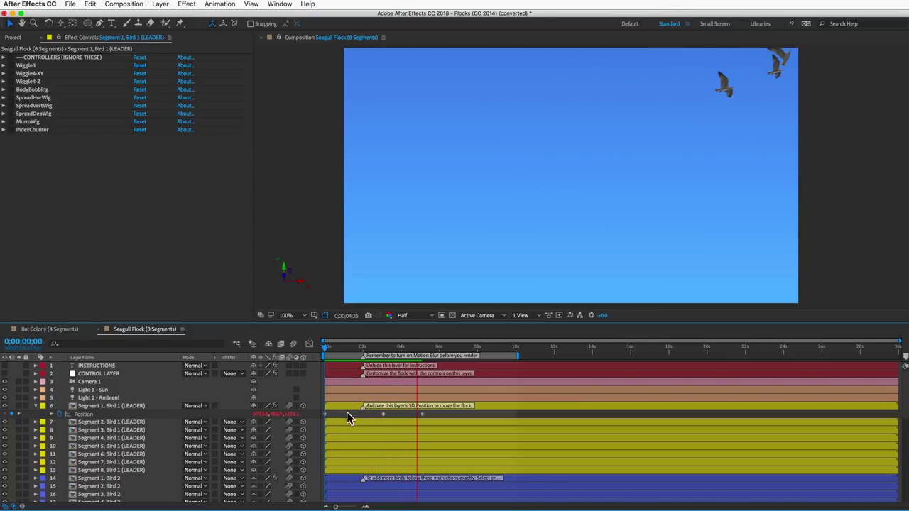
pyautogui.moveTo(19, 407); pyautogui.dragTo(15, 470)
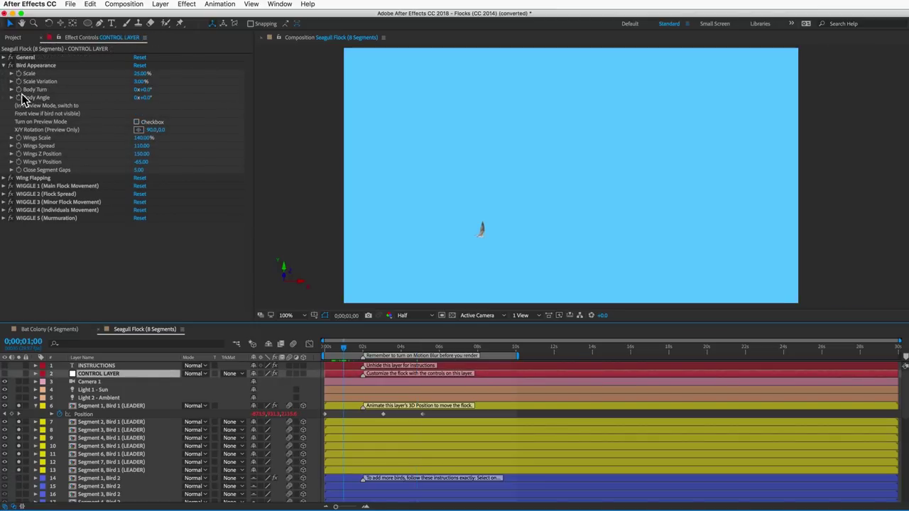
# Step: Start keyframing the seagull control layer's Body Turn at 0;00;01;00 and reveal its keyframes in the timeline
pyautogui.click(22, 92)
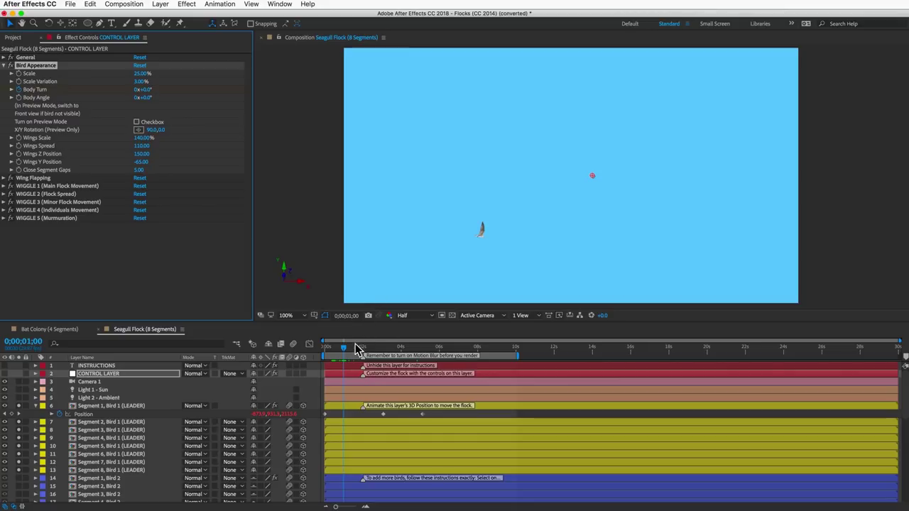
pyautogui.moveTo(343, 353); pyautogui.dragTo(358, 354)
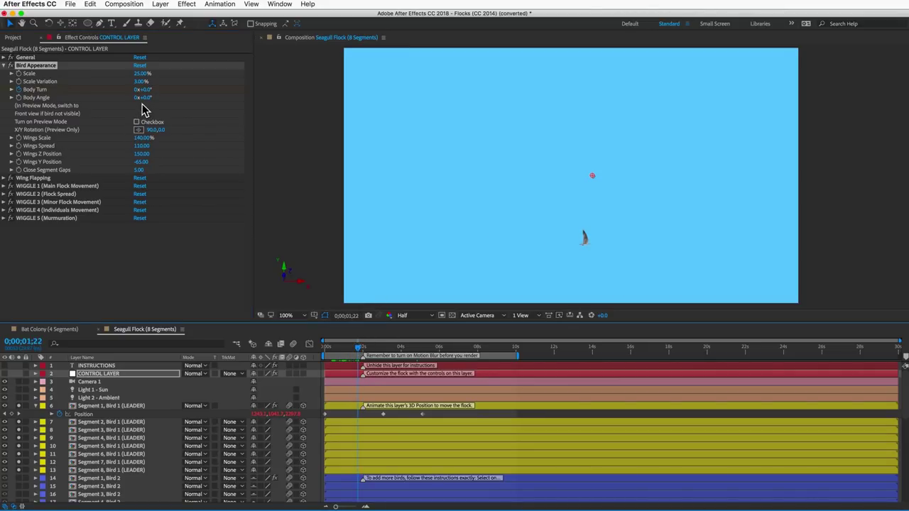
pyautogui.press('u')
pyautogui.press('Home')
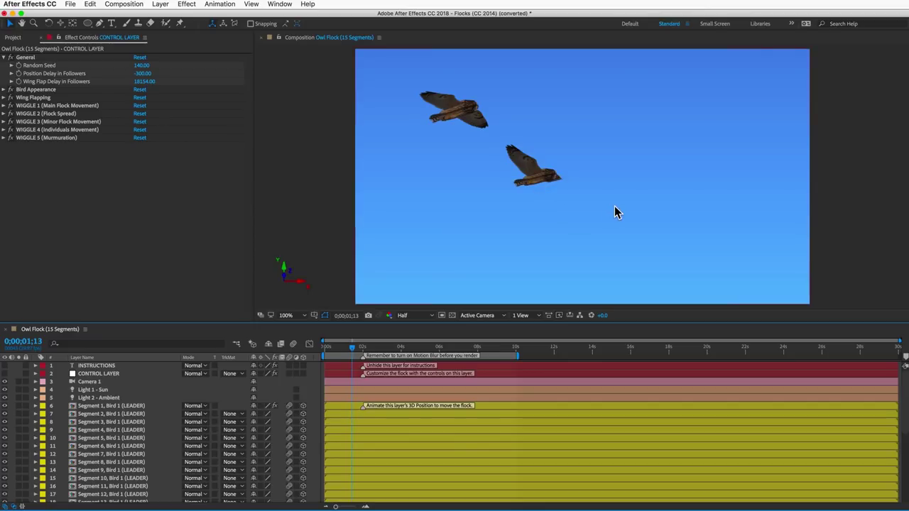
# Step: Show source names for the Owl Flock layers and hide the Body Bottom and Body Top (15 Seg Only) layers of the first two owls
pyautogui.click(103, 358)
pyautogui.click(101, 408)
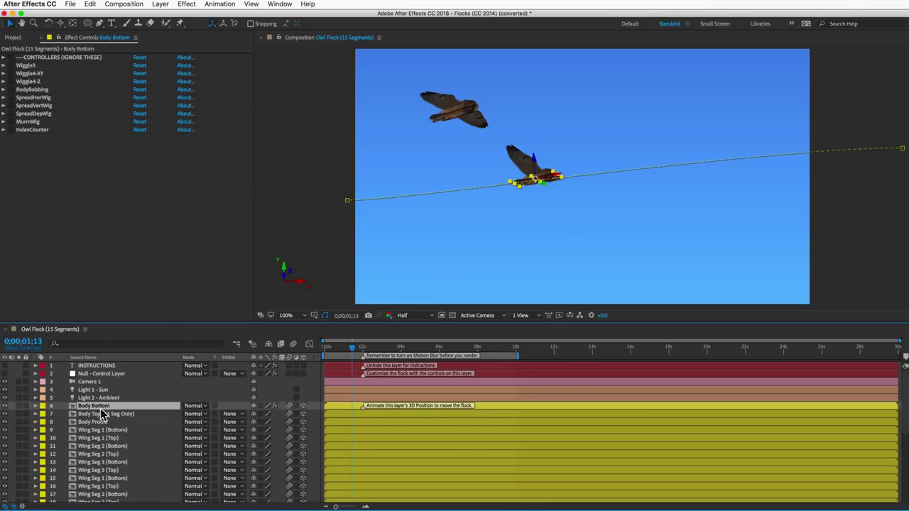
pyautogui.click(101, 414)
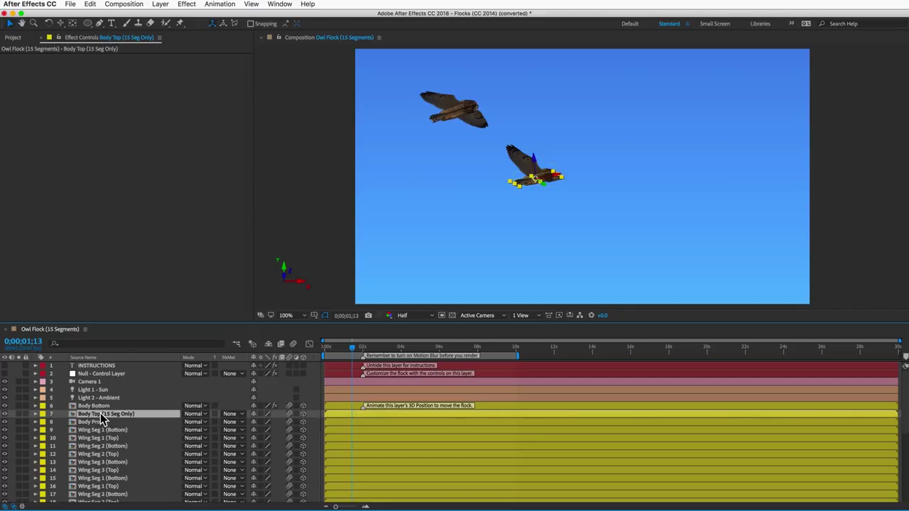
pyautogui.click(4, 414)
pyautogui.scroll(-3, 72, 432)
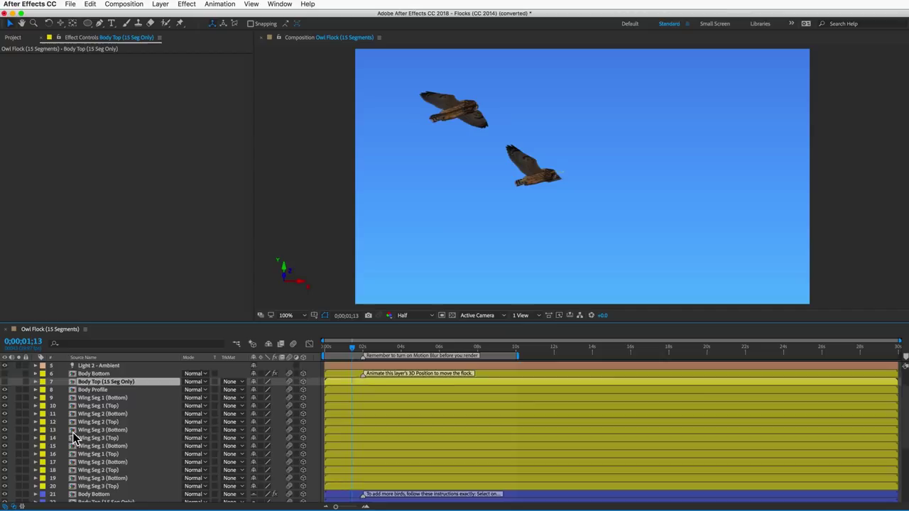
pyautogui.scroll(-1, 72, 432)
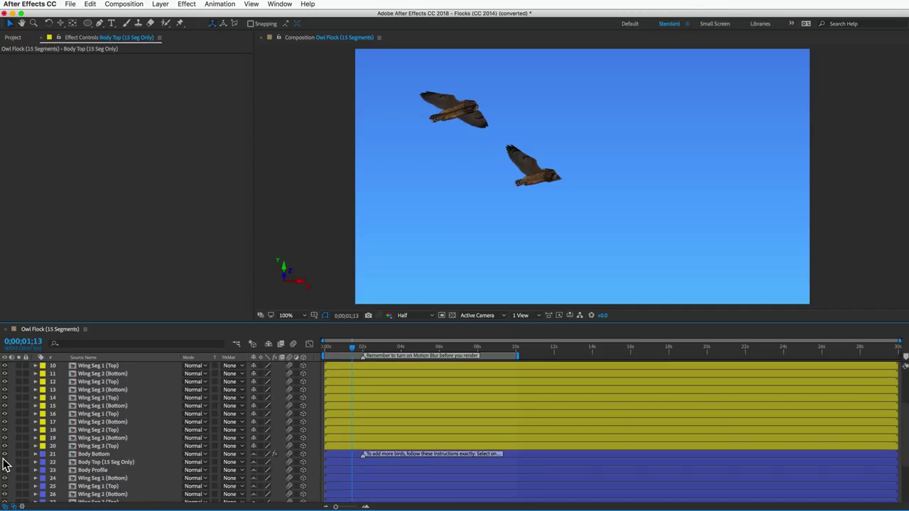
pyautogui.moveTo(4, 454); pyautogui.dragTo(4, 462)
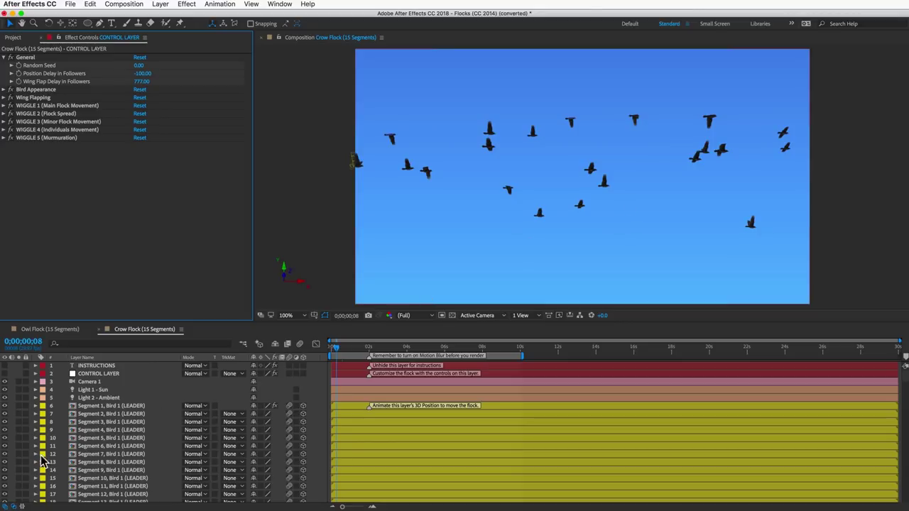
# Step: Solo the Segment 2, Bird 1 leader layer of the crow flock and expand the WIGGLE 4 and WIGGLE 5 controls
pyautogui.click(19, 414)
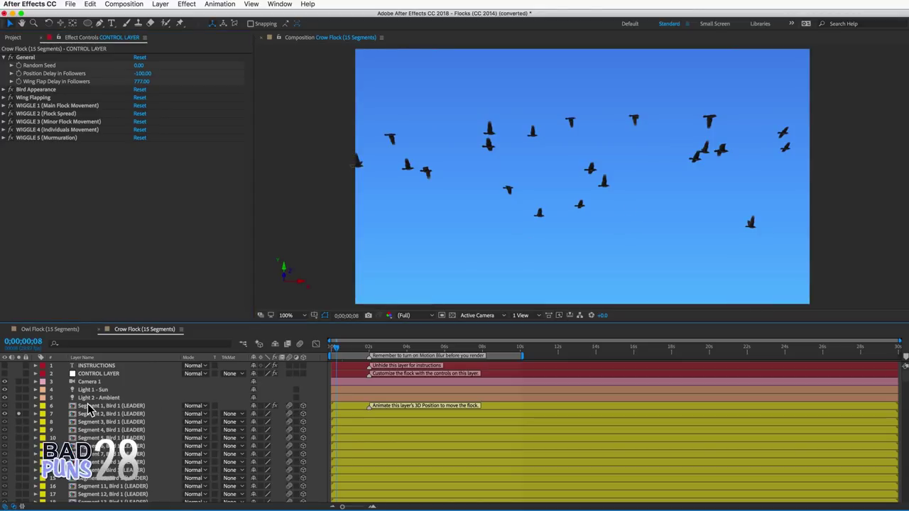
pyautogui.click(4, 137)
pyautogui.click(4, 130)
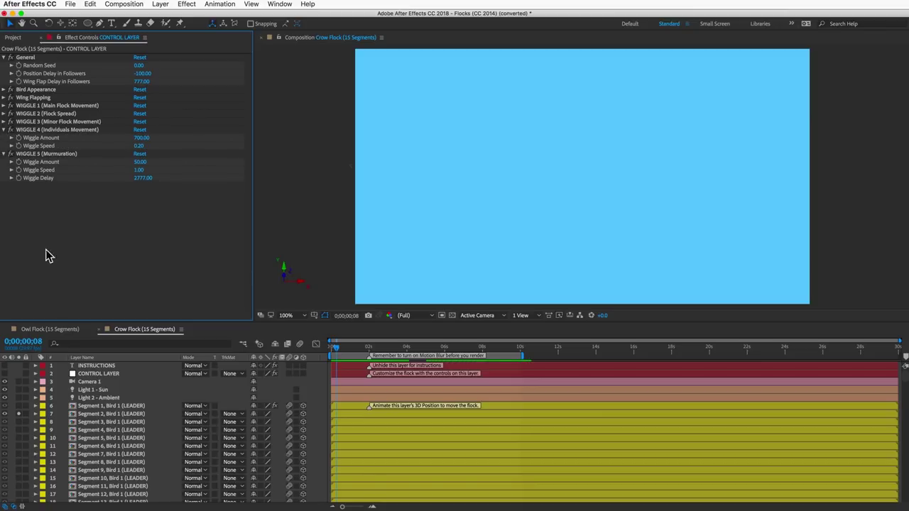
# Step: Solo all the Bird 1 leader segment layers of the crow flock and go down to the Bird 4 segments
pyautogui.moveTo(19, 405); pyautogui.dragTo(20, 480)
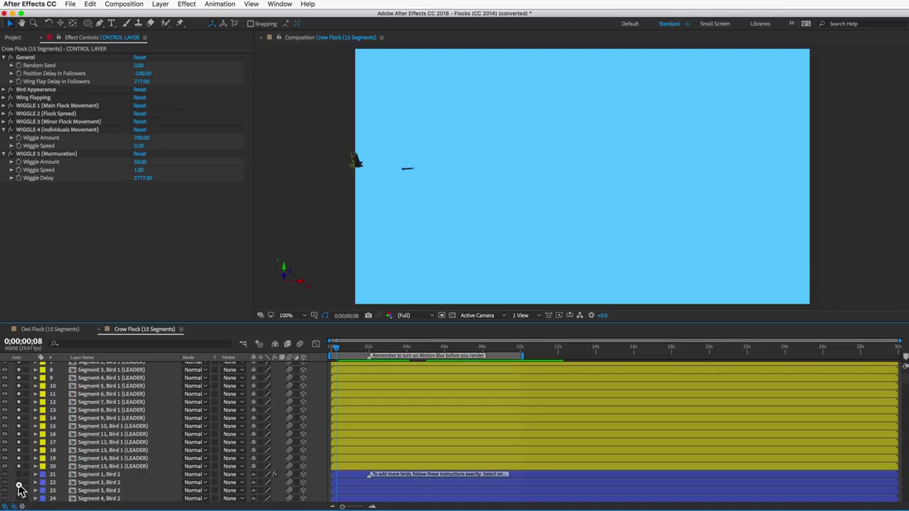
pyautogui.scroll(-6, 56, 487)
pyautogui.scroll(-2, 55, 486)
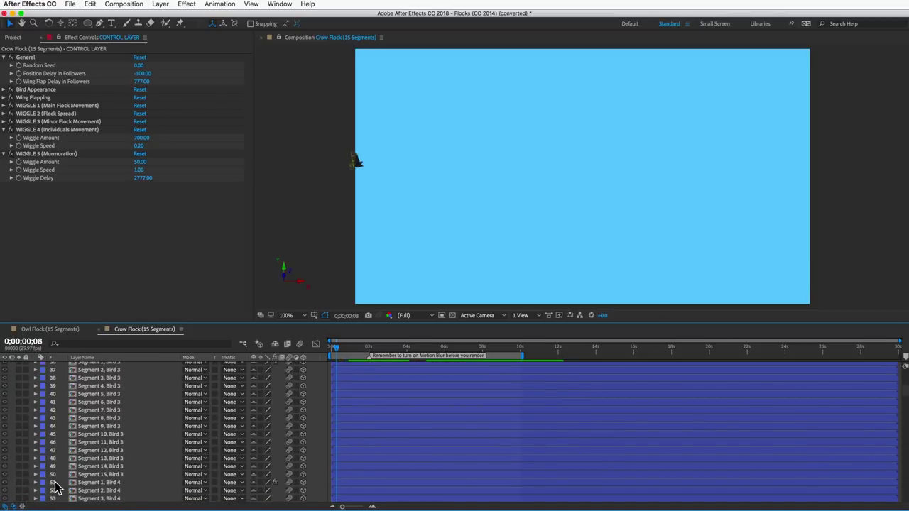